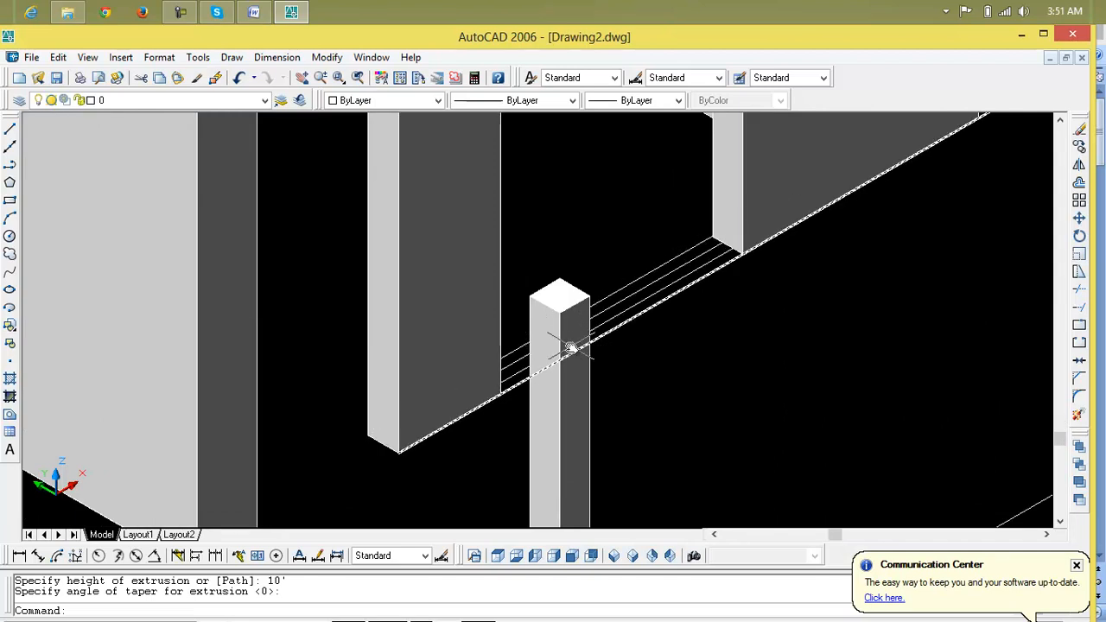
Step: Make the Shade tools available and change the model's display from shaded to 2D Wireframe
right_click(542, 87)
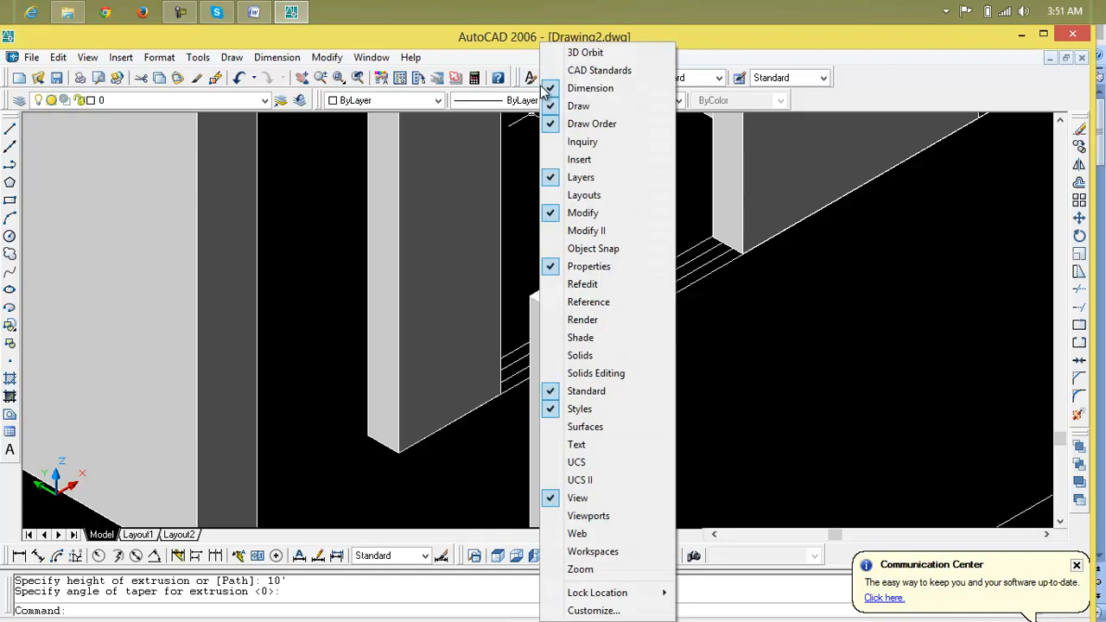
click(580, 337)
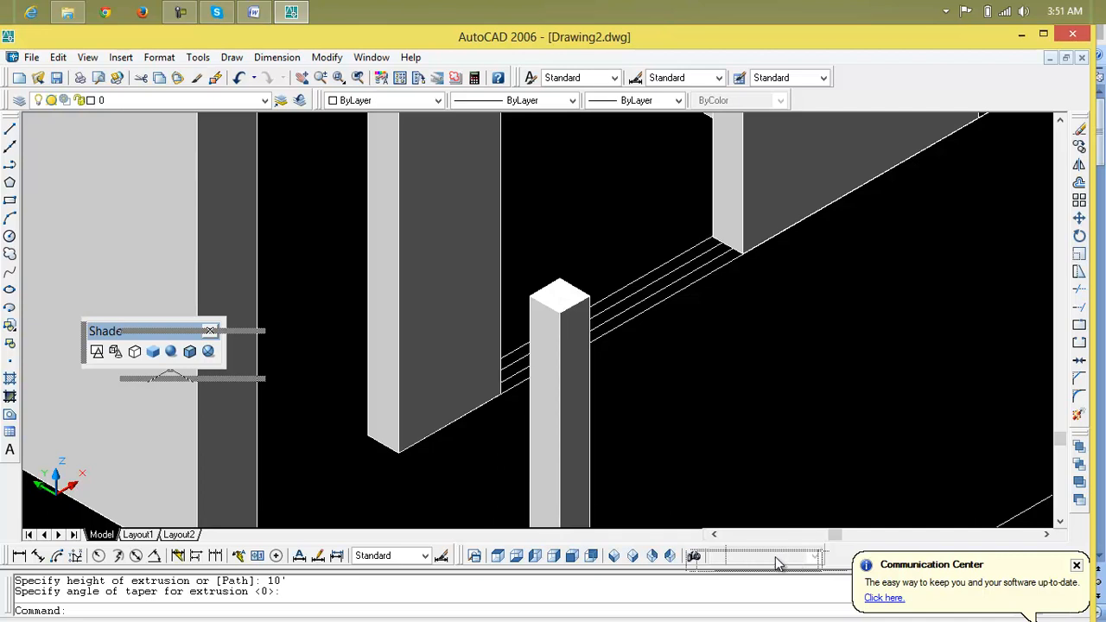
click(1078, 566)
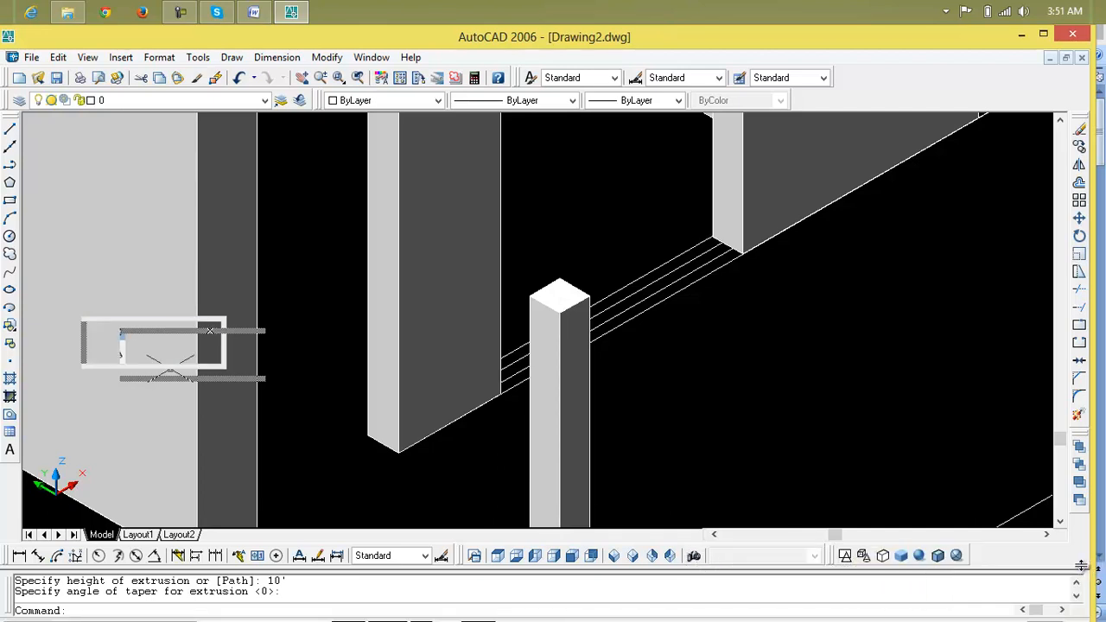
scroll(832, 567, up, 3)
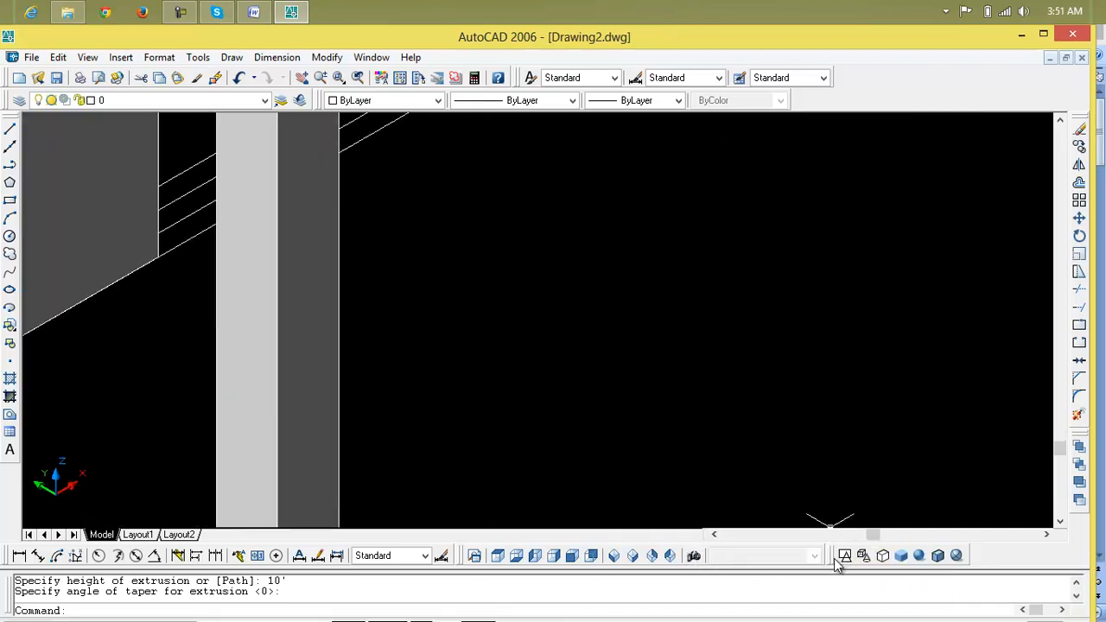
scroll(835, 567, down, 6)
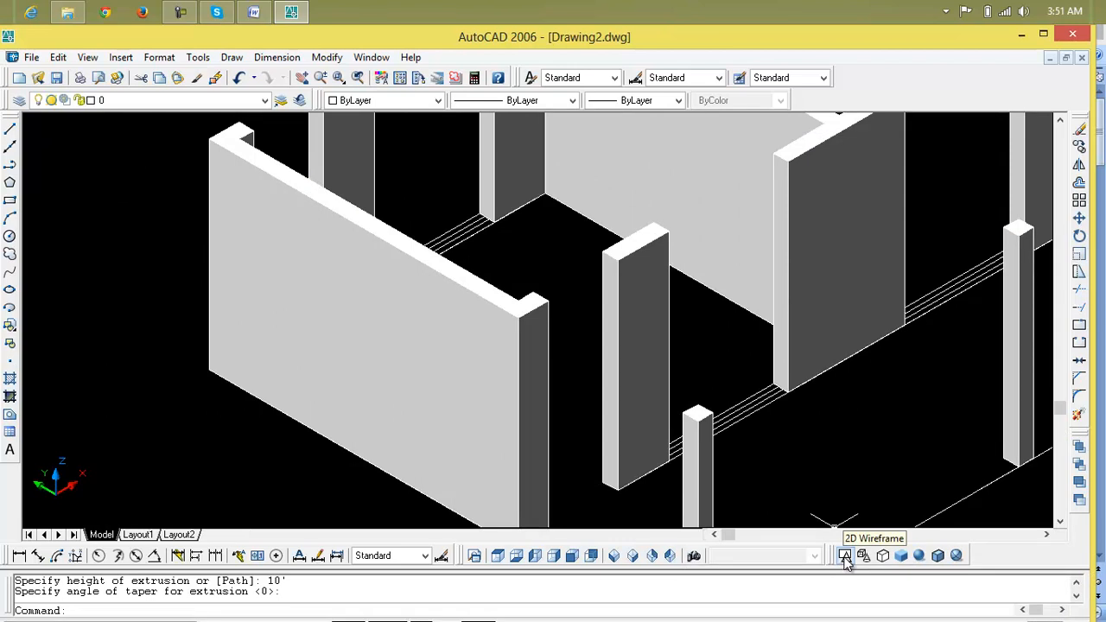
click(846, 558)
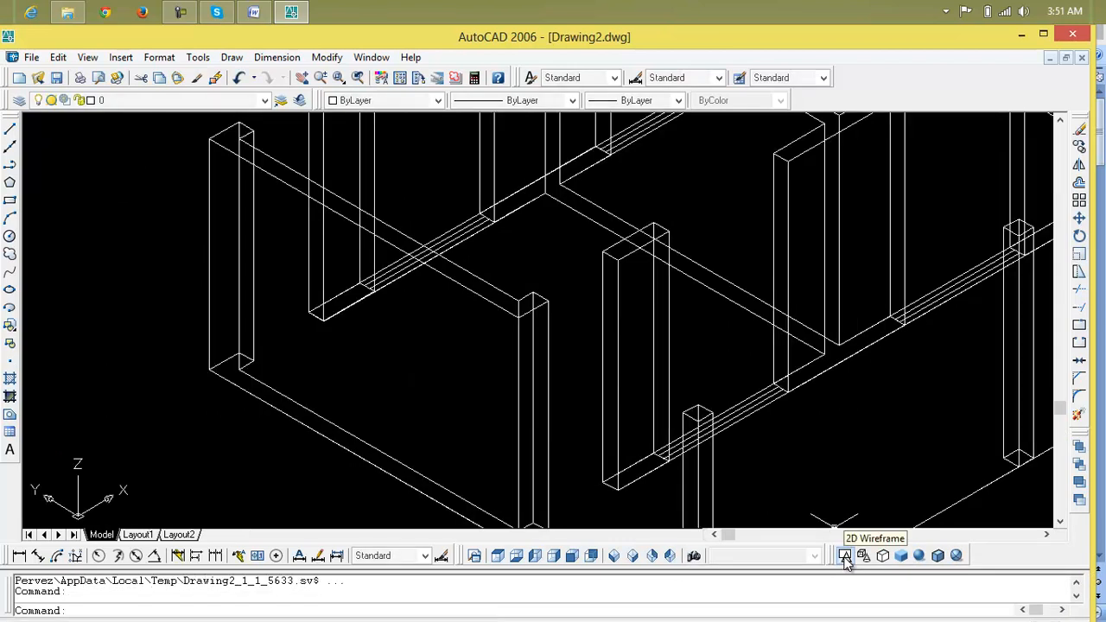
Step: Draw a rectangle around the window lines at floor level, between opposite corners of the two adjoining wall ends
scroll(686, 467, up, 2)
scroll(685, 467, up, 3)
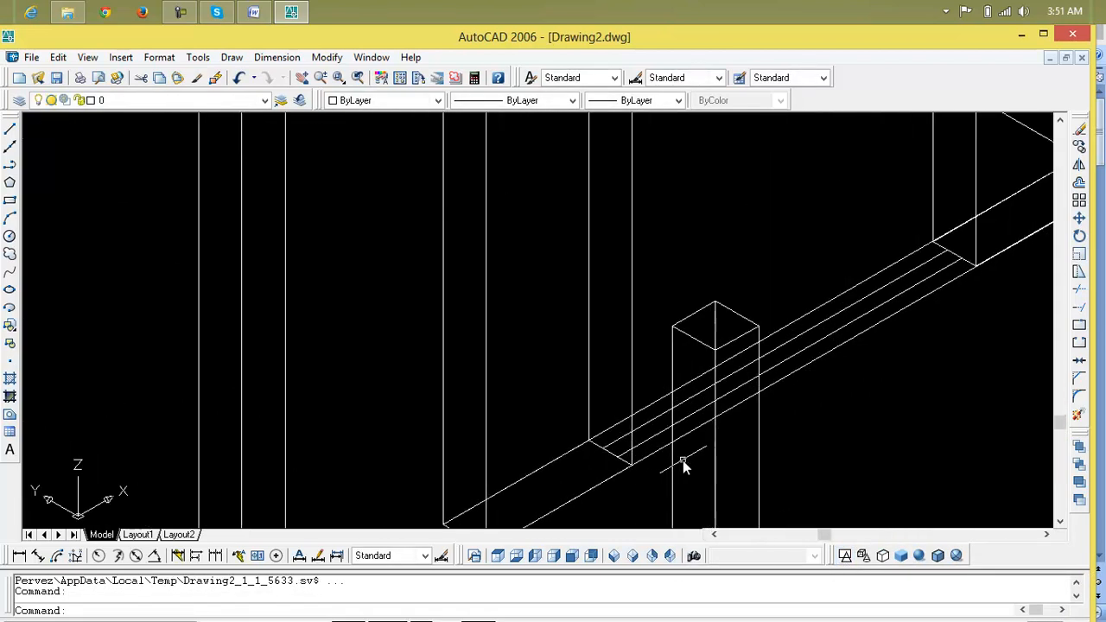
text(re)
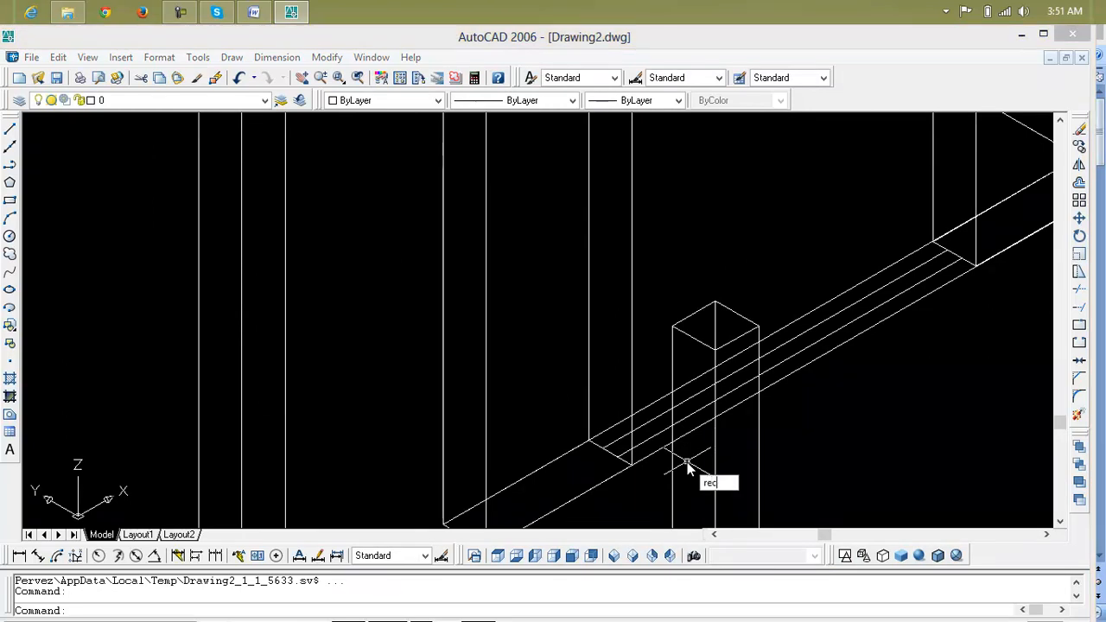
text(c)
key(Return)
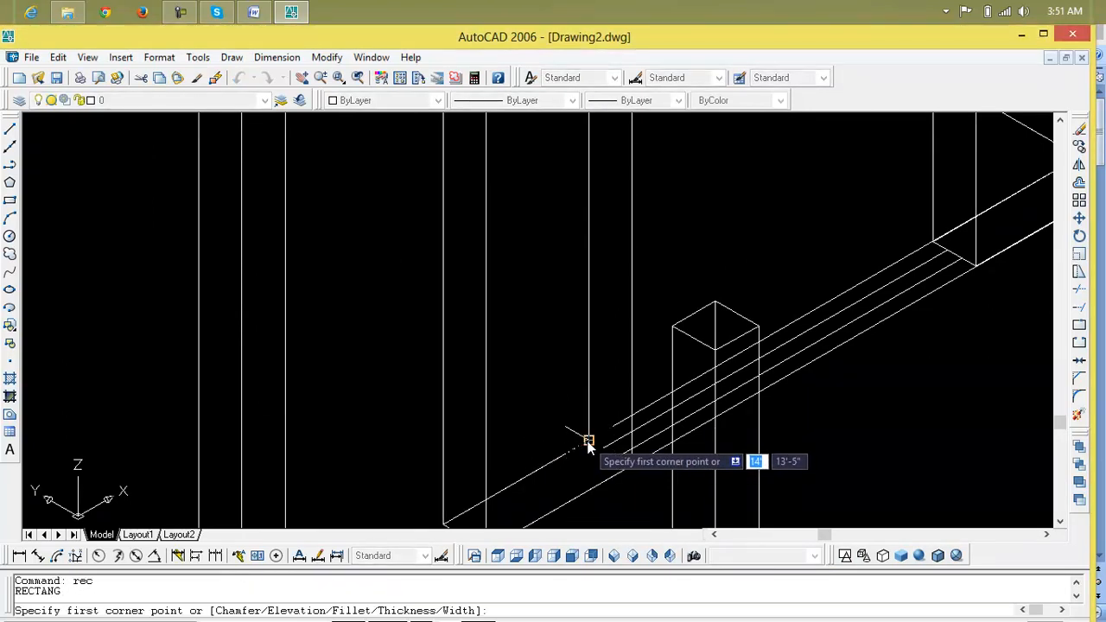
click(588, 443)
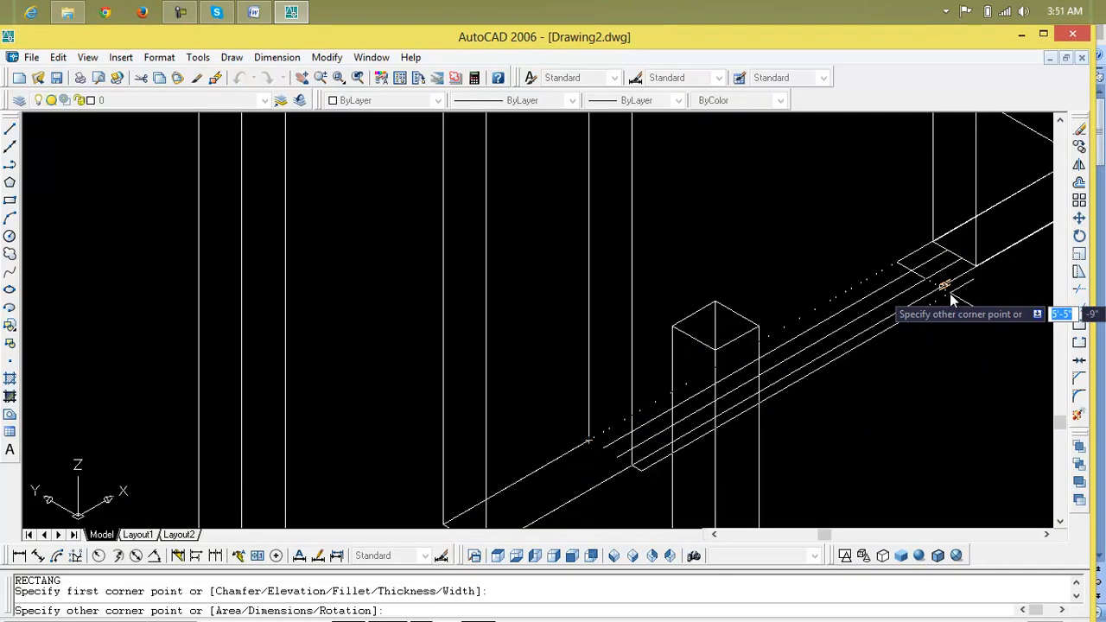
click(978, 268)
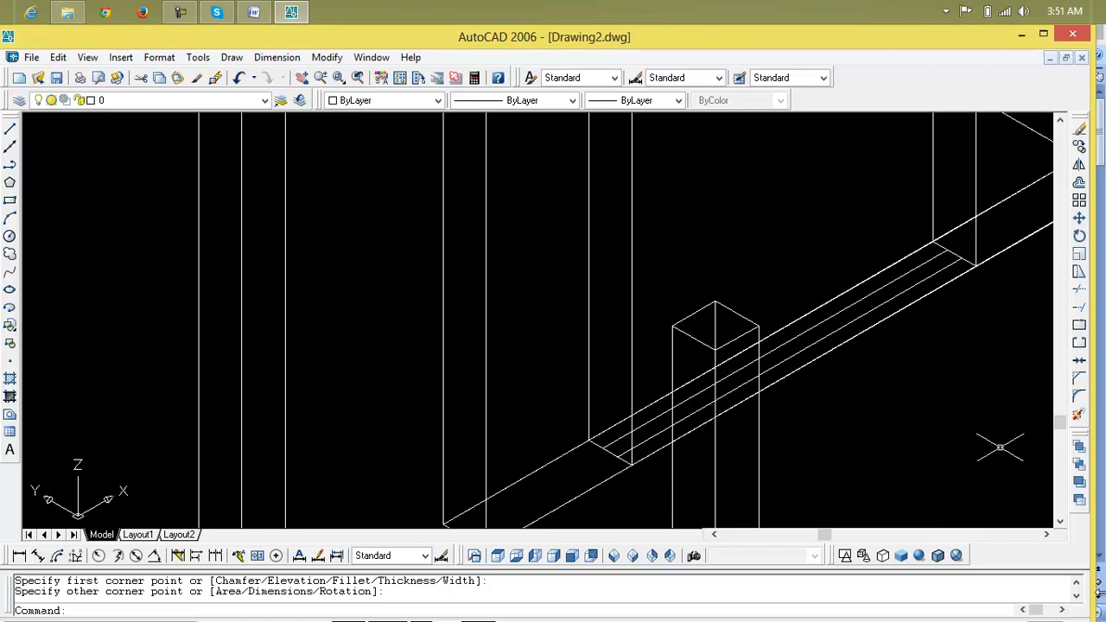
key(Escape)
key(Escape)
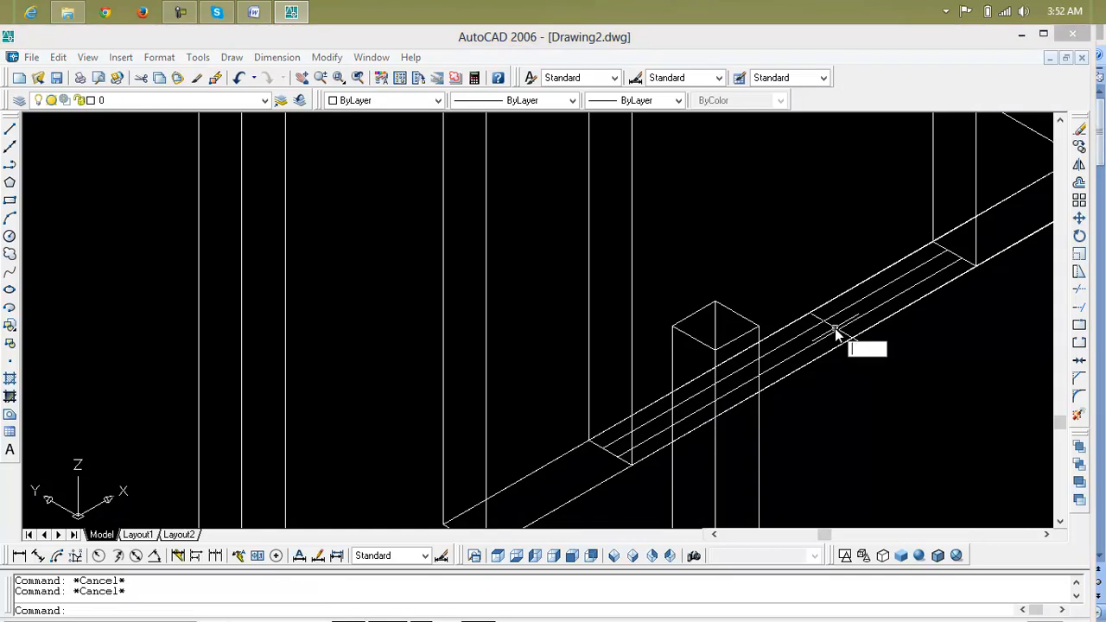
Step: Extrude the floor-level window rectangle to a height of 3' with a taper angle of 0 to form the sill wall
key(Return)
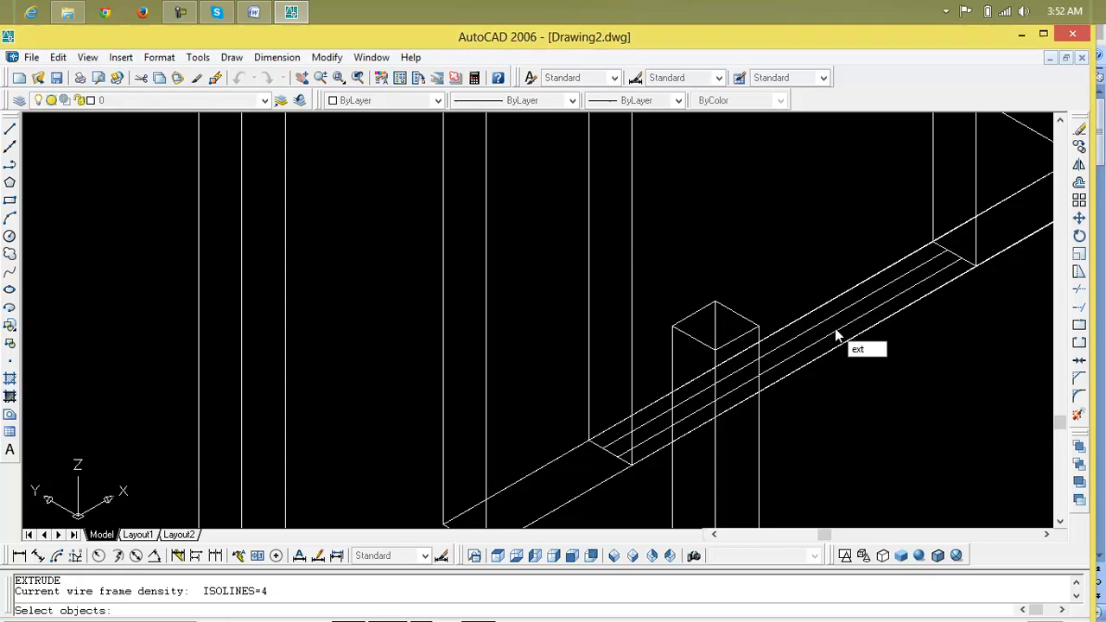
click(852, 347)
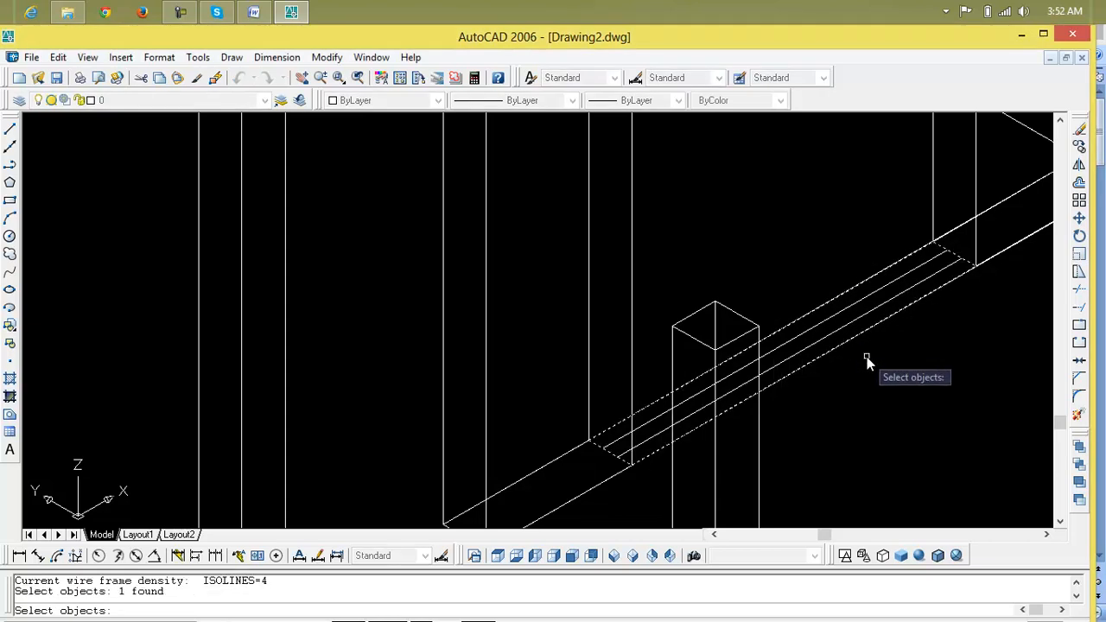
key(Return)
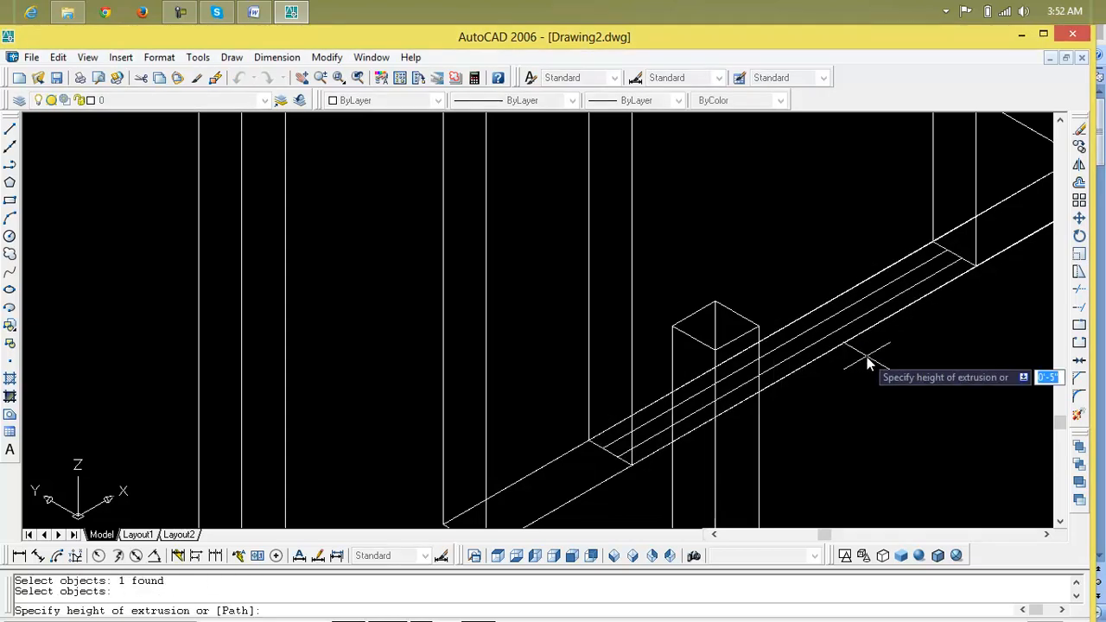
text(3)
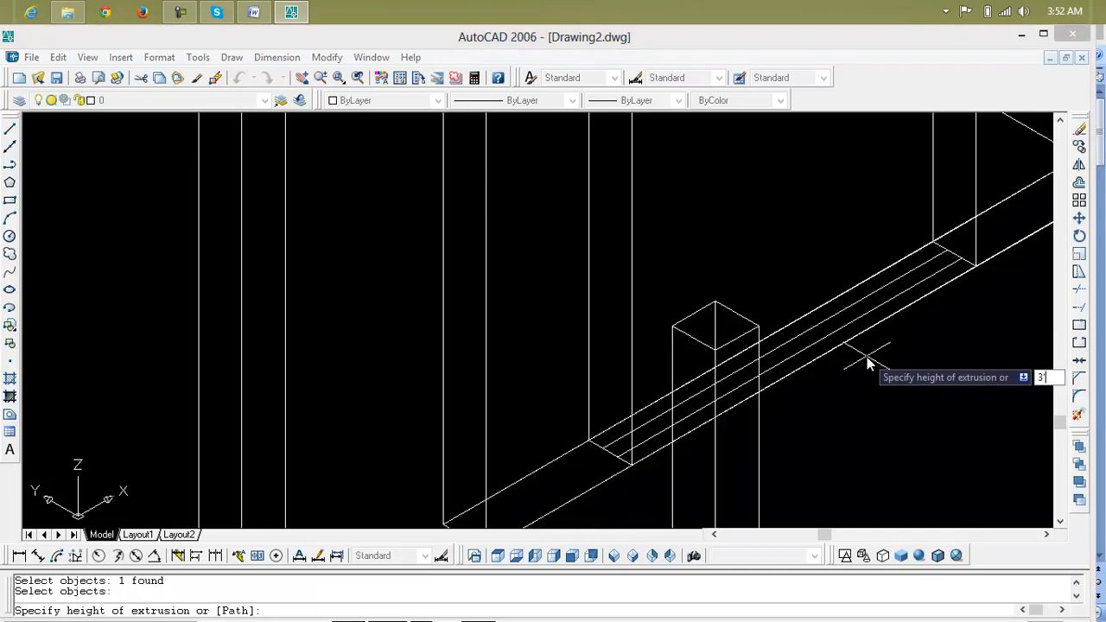
text(')
key(Return)
key(Return)
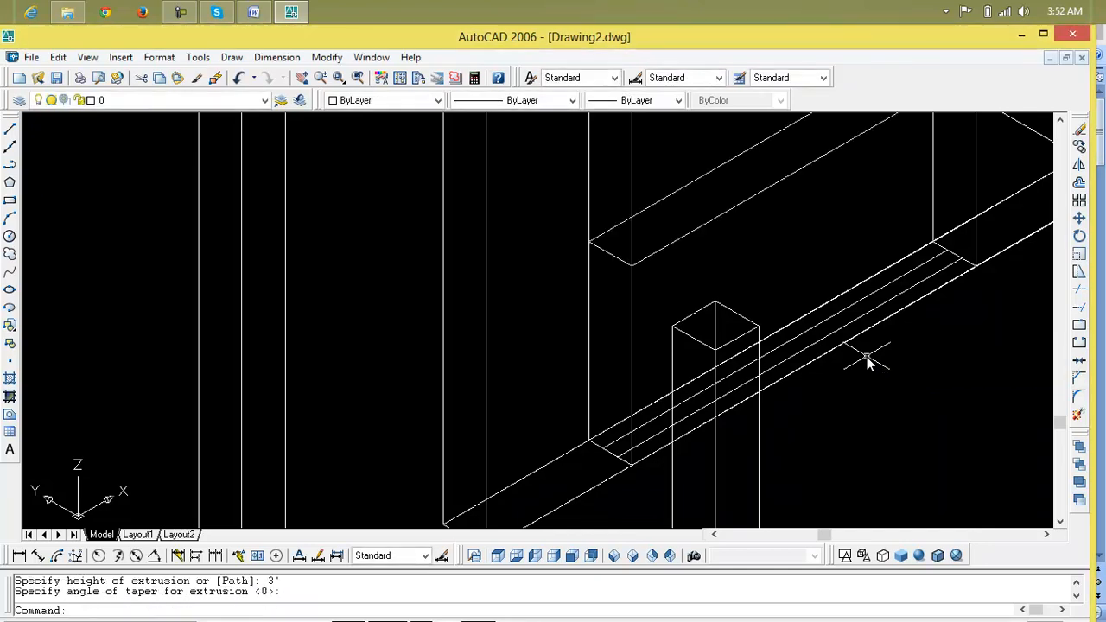
Step: Shade the model and check the junction of the sill wall with the adjacent wall
scroll(869, 359, down, 4)
mouse_move(862, 344)
middle_down()
mouse_move(654, 378)
mouse_move(650, 348)
middle_up()
text(sh)
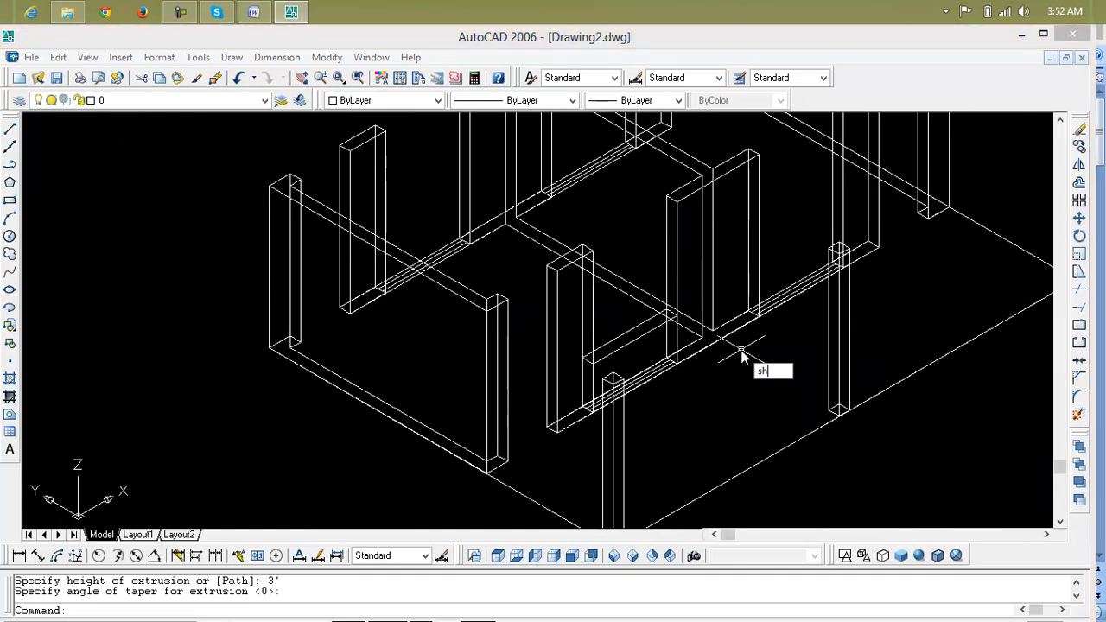
text(ad)
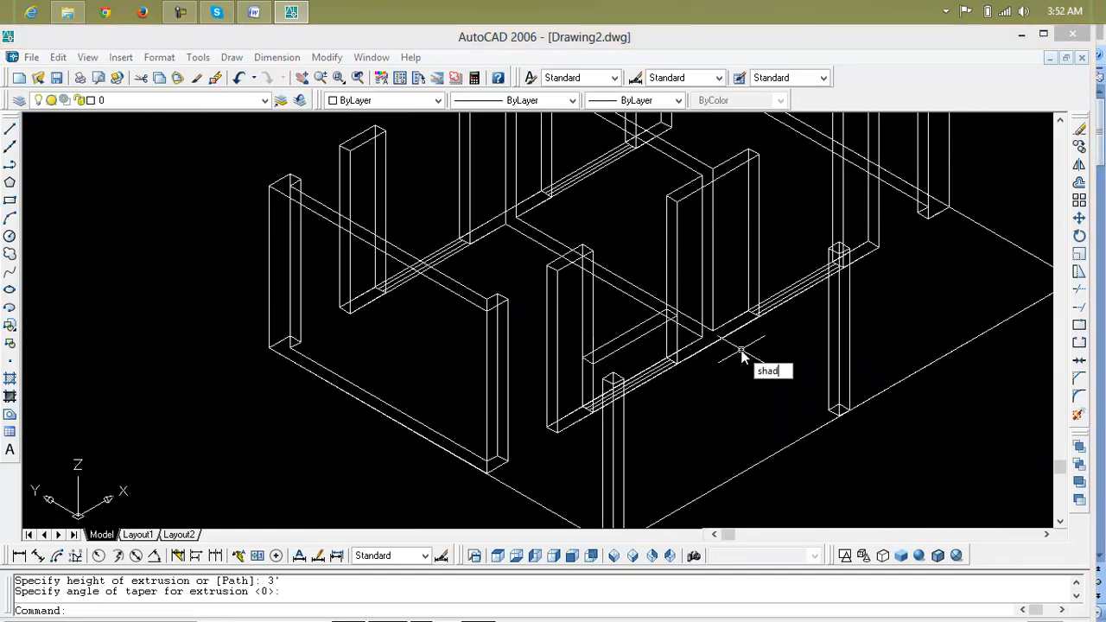
text(e)
key(Return)
scroll(676, 341, up, 4)
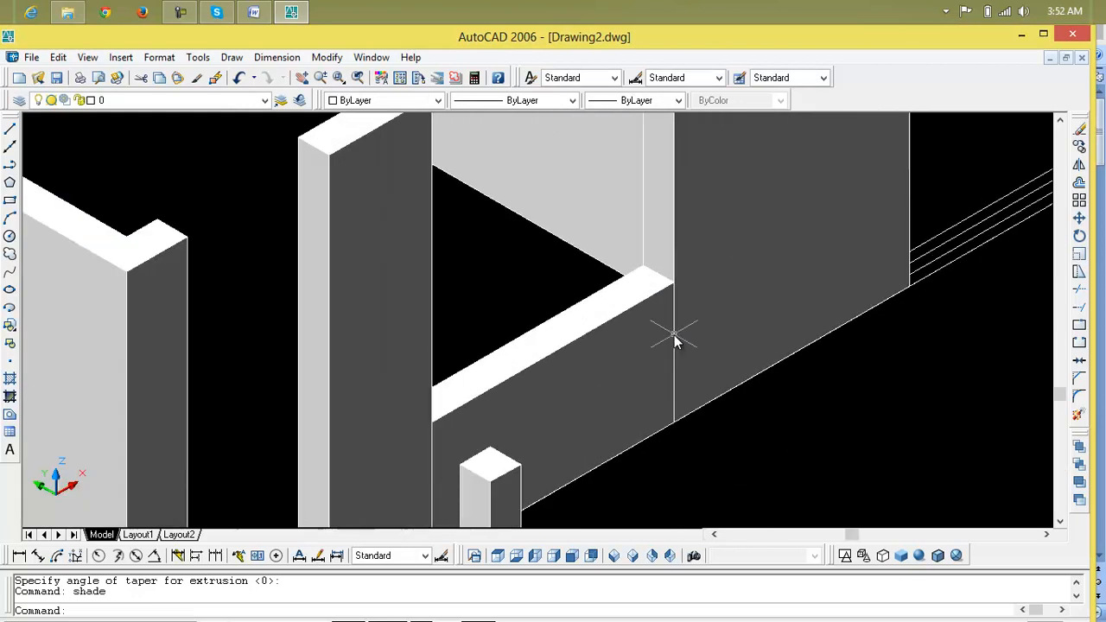
scroll(676, 341, up, 3)
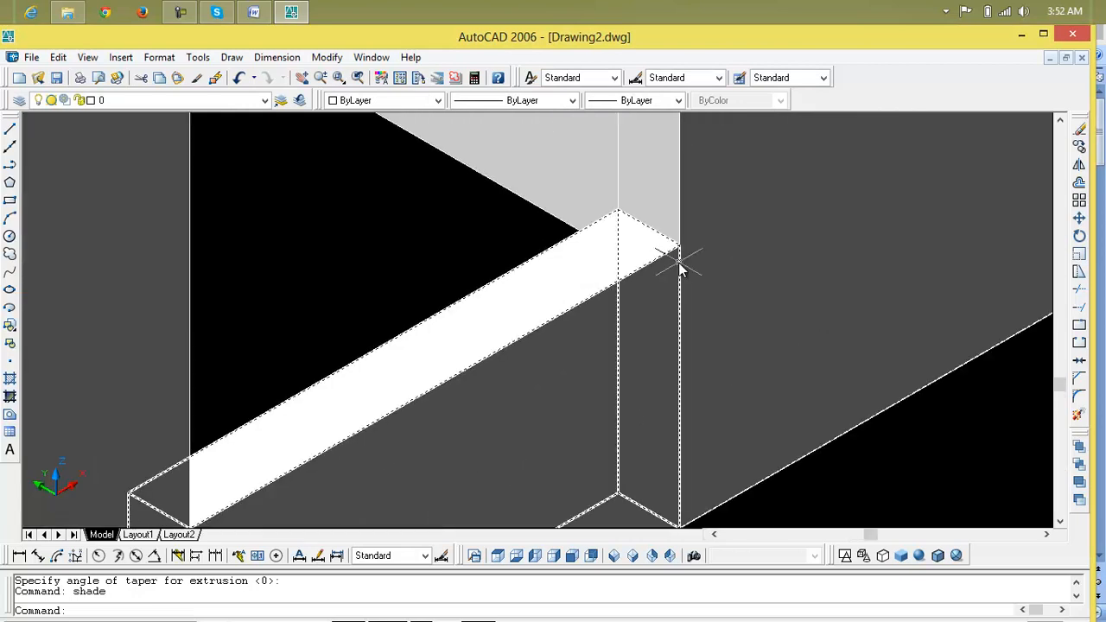
Step: Draw a rectangle across the same window gap at the top of the walls, between opposite corners of the adjoining wall ends
scroll(681, 266, down, 6)
middle_drag(690, 279, 728, 386)
scroll(546, 275, up, 2)
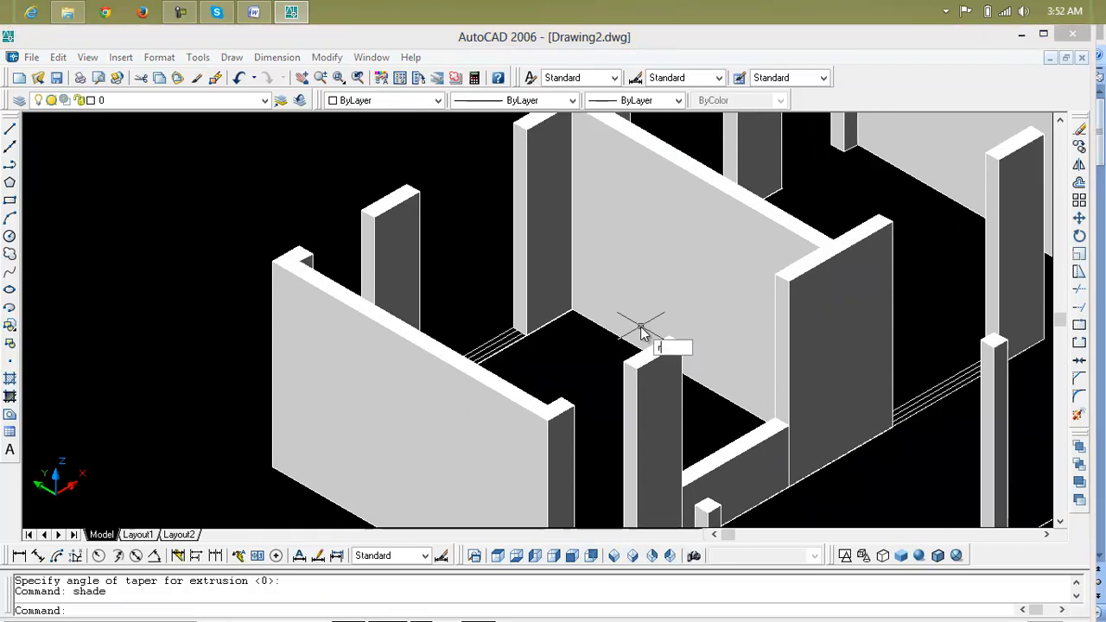
text(rec)
key(Return)
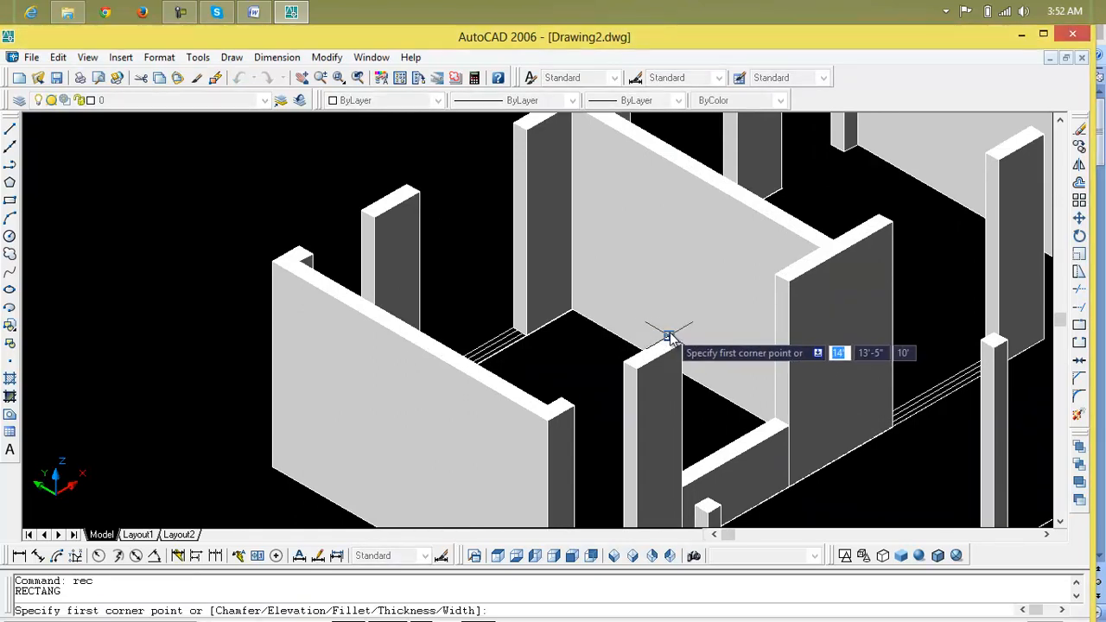
click(670, 336)
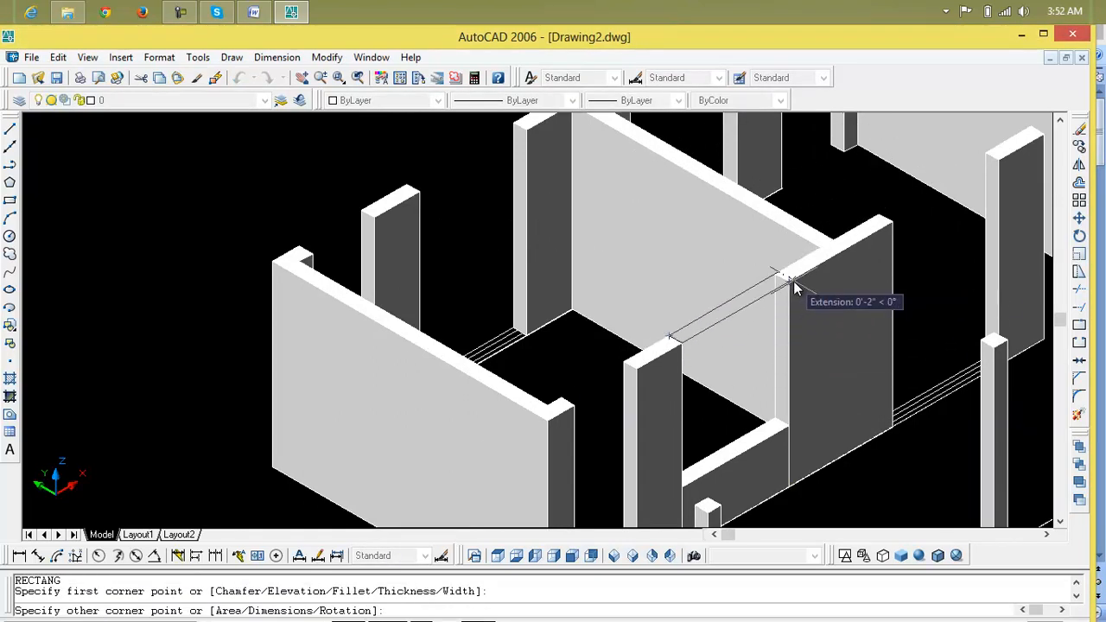
scroll(794, 288, up, 5)
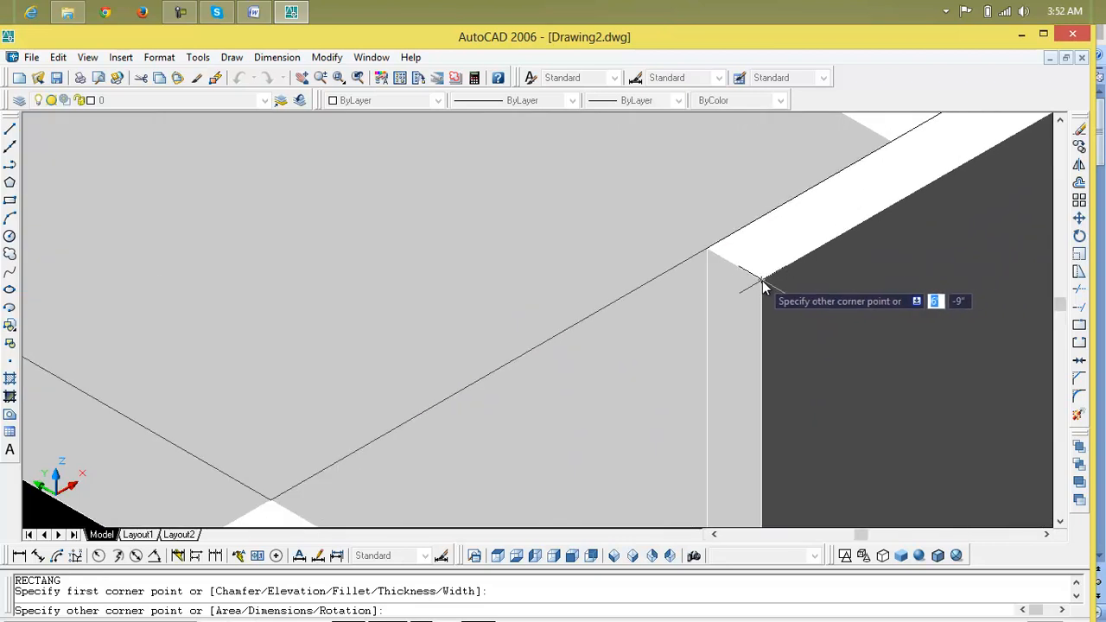
click(763, 288)
scroll(779, 311, down, 4)
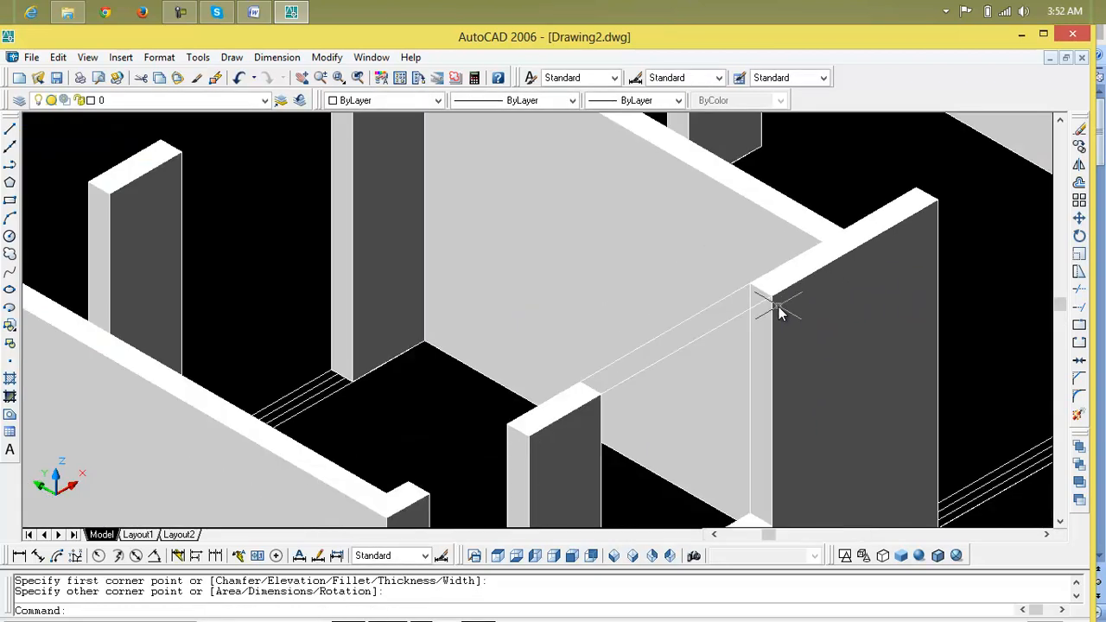
key(Escape)
key(Escape)
Step: Extrude the wall-top rectangle by -3' with a taper angle of 0 to form the wall section above the window
text(ex)
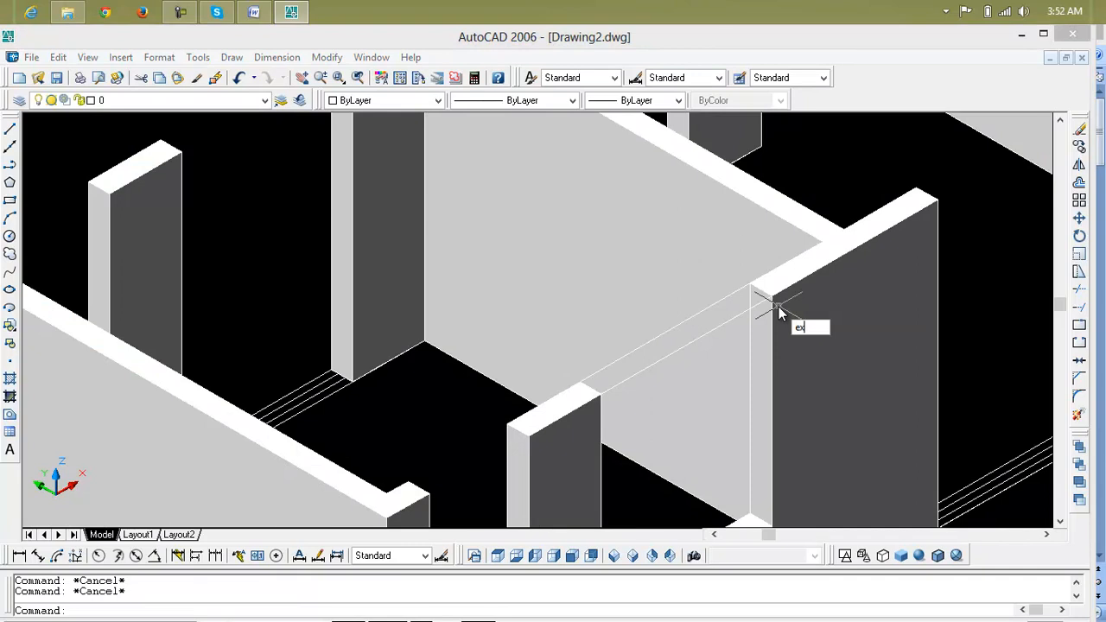
text(t)
key(Return)
click(742, 313)
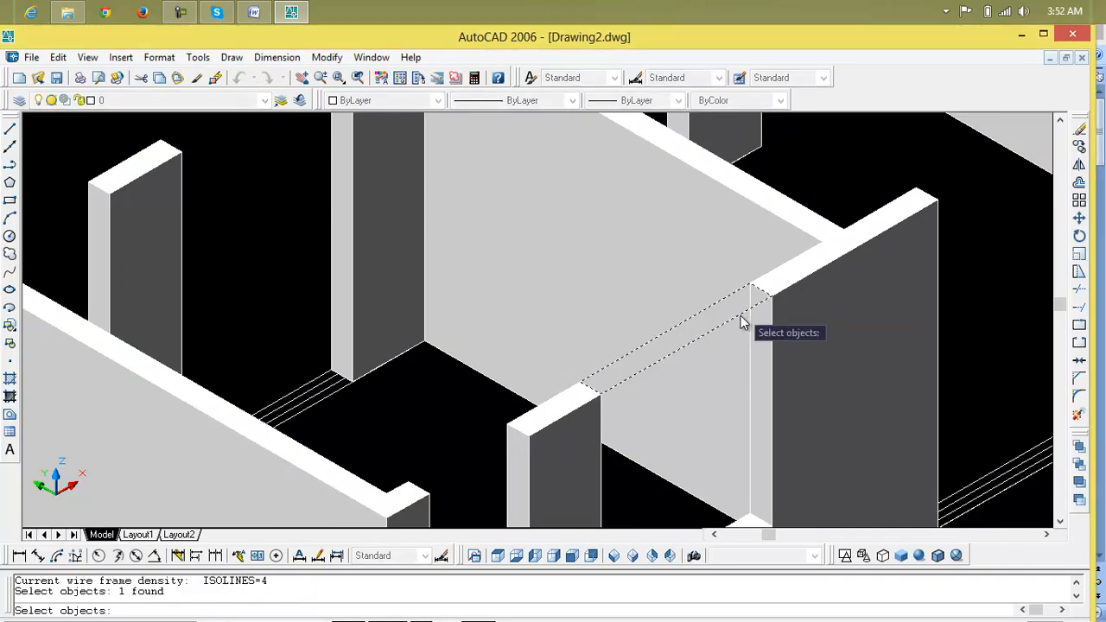
key(Return)
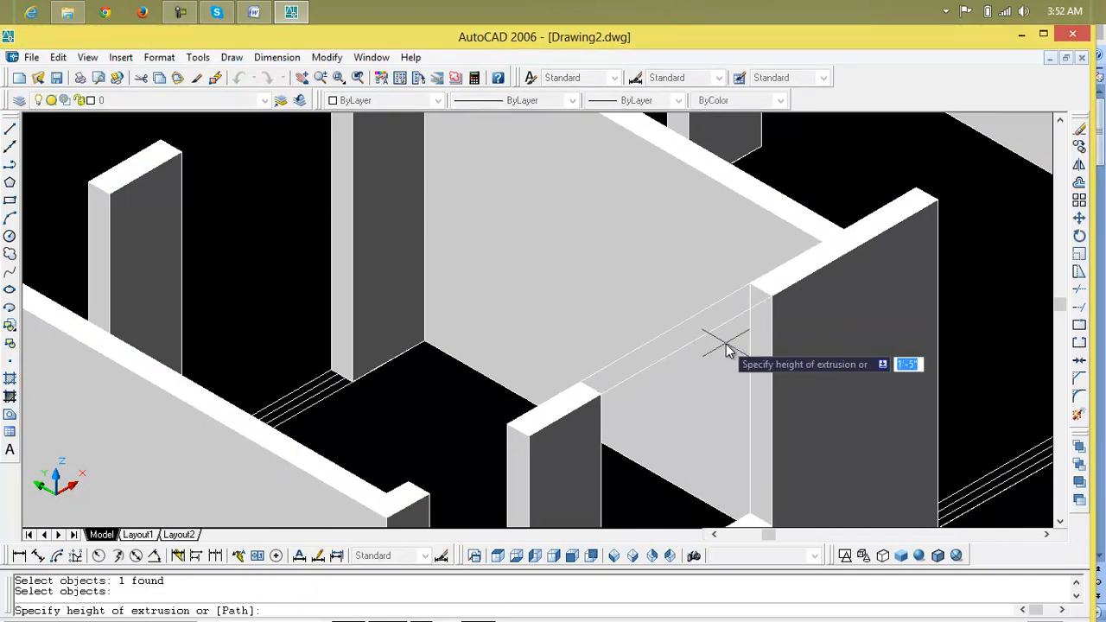
text(-3)
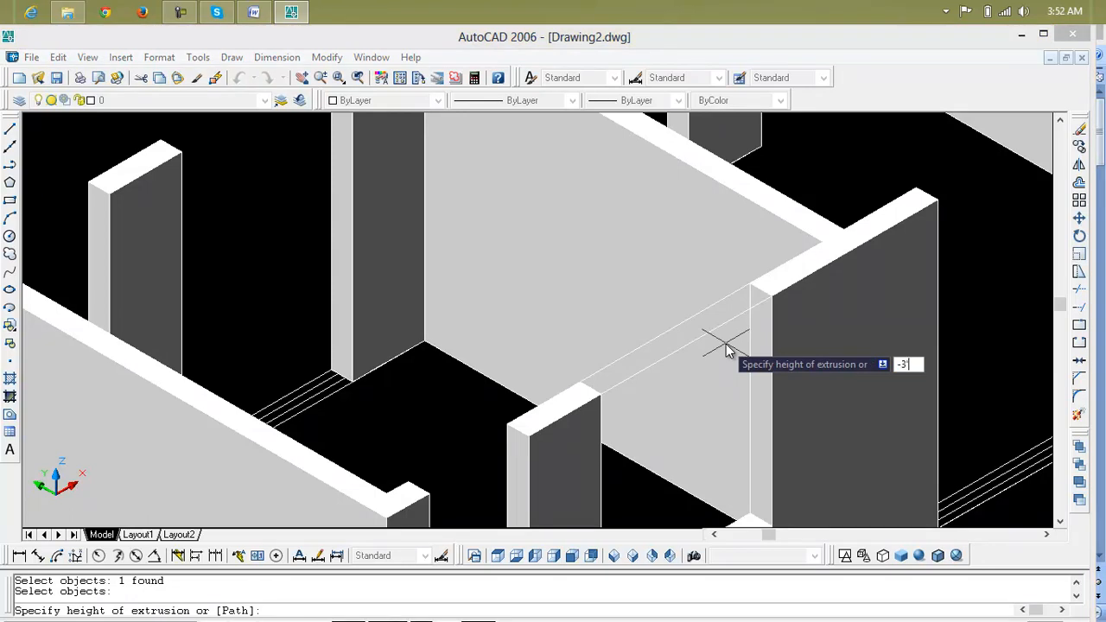
key(Return)
key(Return)
scroll(726, 348, down, 5)
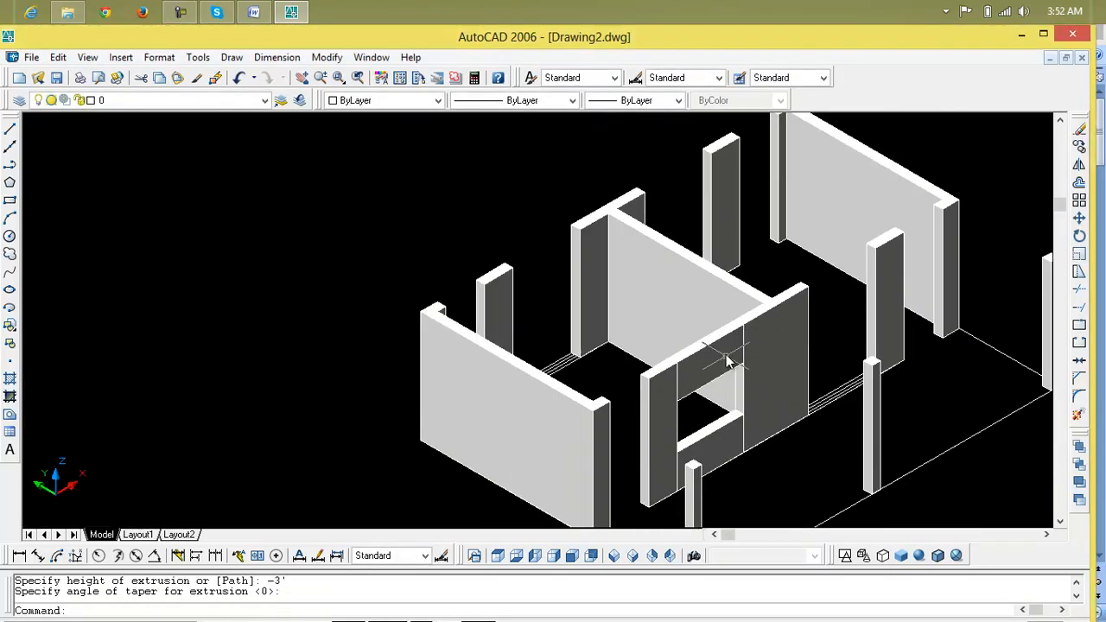
scroll(648, 279, up, 3)
scroll(649, 279, up, 3)
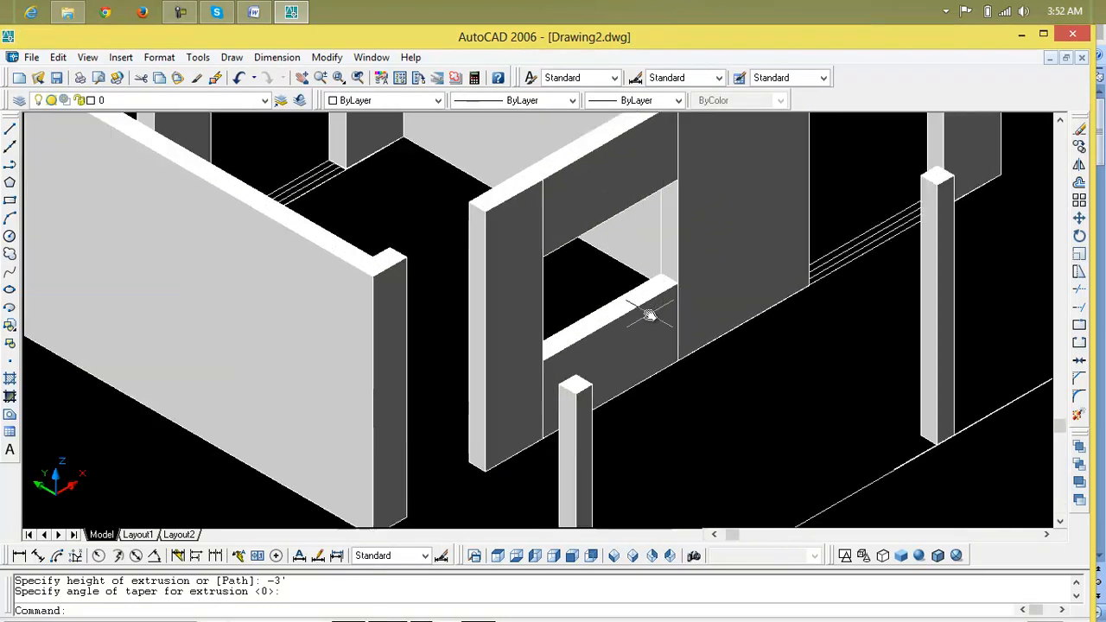
scroll(647, 303, down, 3)
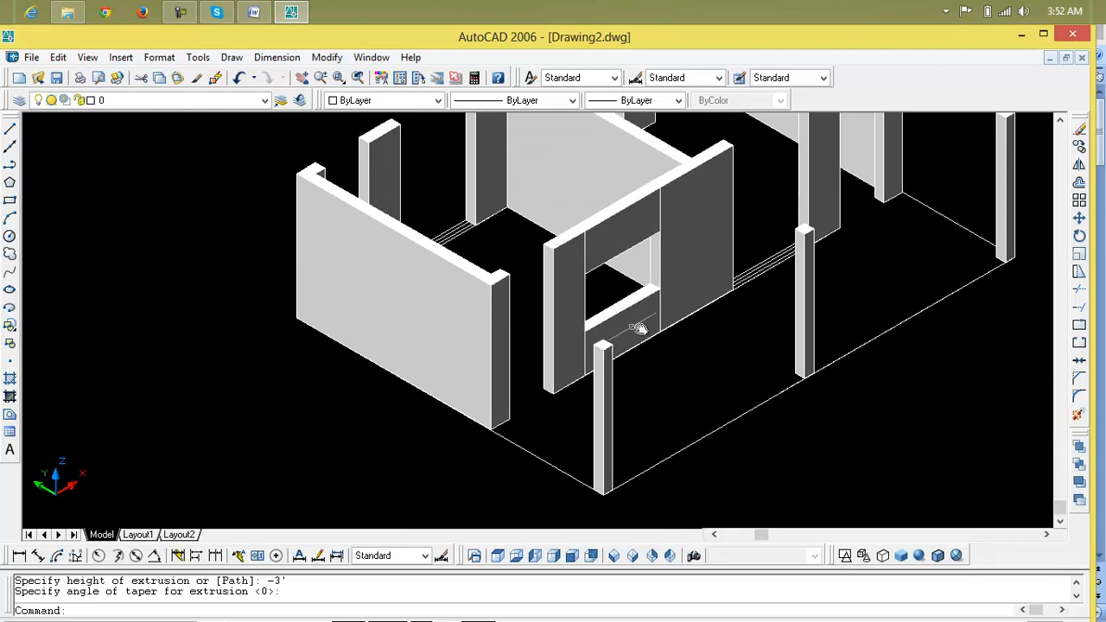
scroll(631, 316, up, 4)
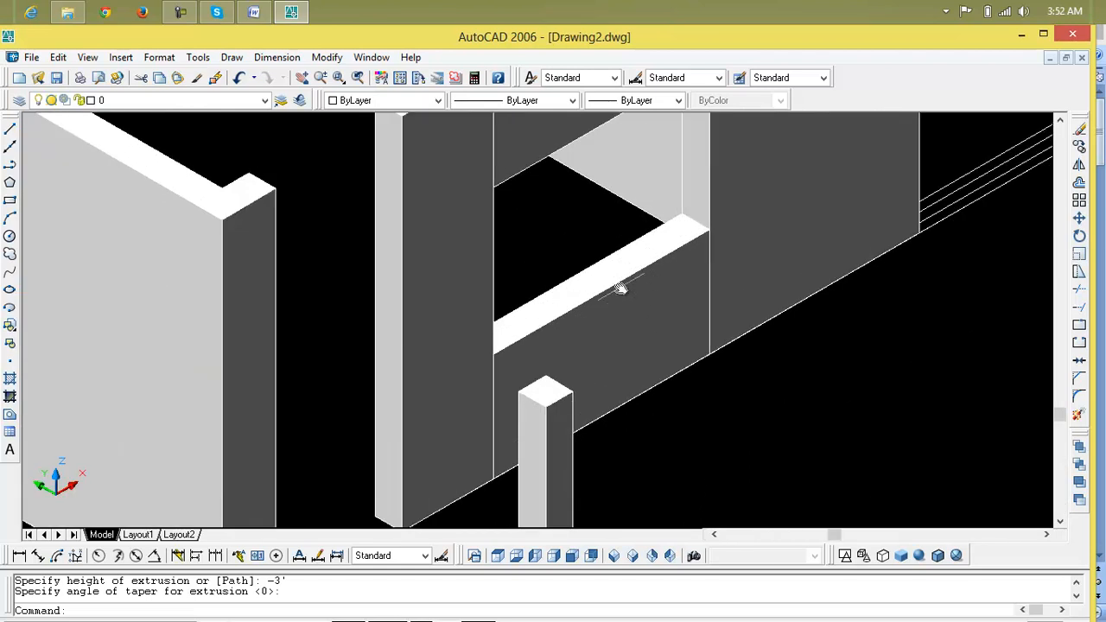
scroll(615, 280, down, 4)
scroll(616, 288, down, 2)
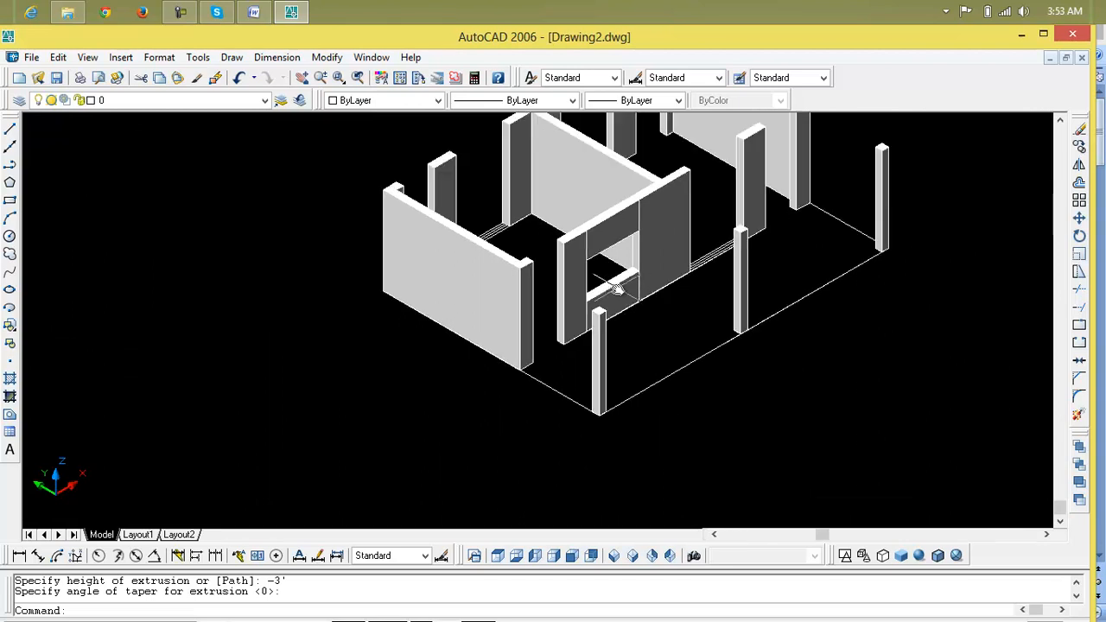
Step: Examine the shaded model around the finished window opening and the remaining window gaps in the long walls
scroll(411, 232, up, 4)
scroll(406, 225, up, 1)
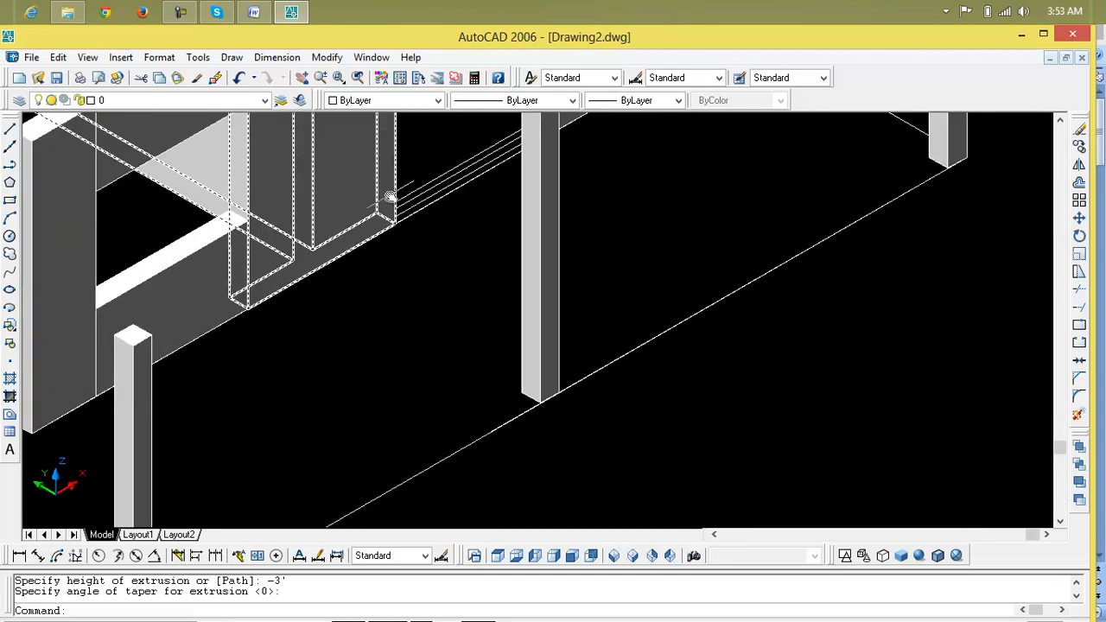
scroll(596, 178, down, 3)
scroll(783, 368, down, 1)
middle_drag(782, 367, 860, 407)
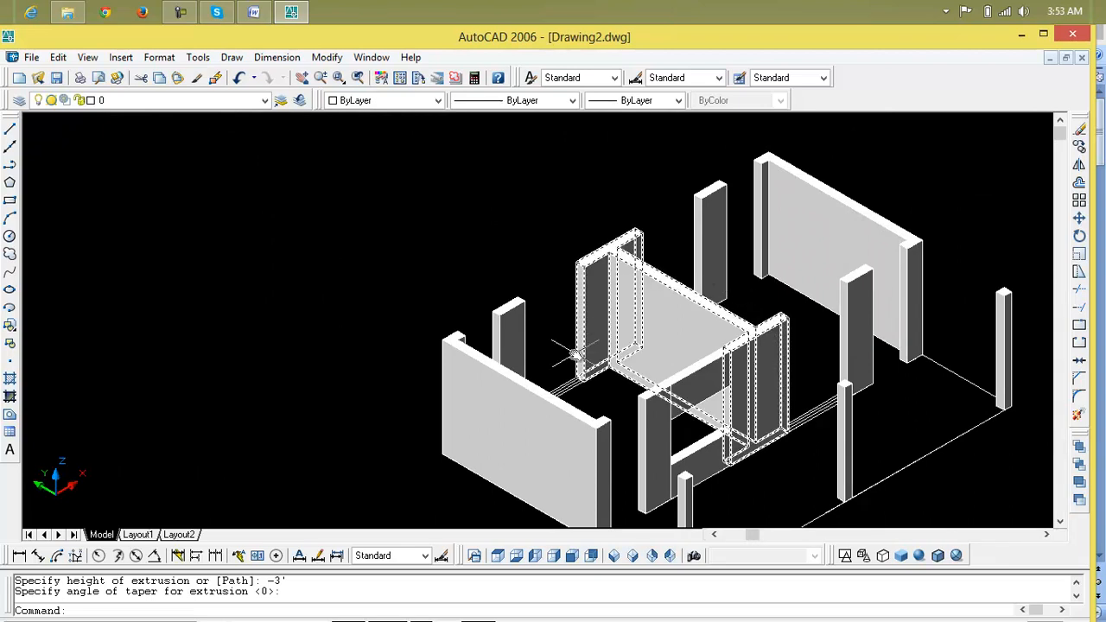
scroll(574, 354, down, 1)
middle_drag(580, 353, 529, 233)
scroll(585, 276, up, 3)
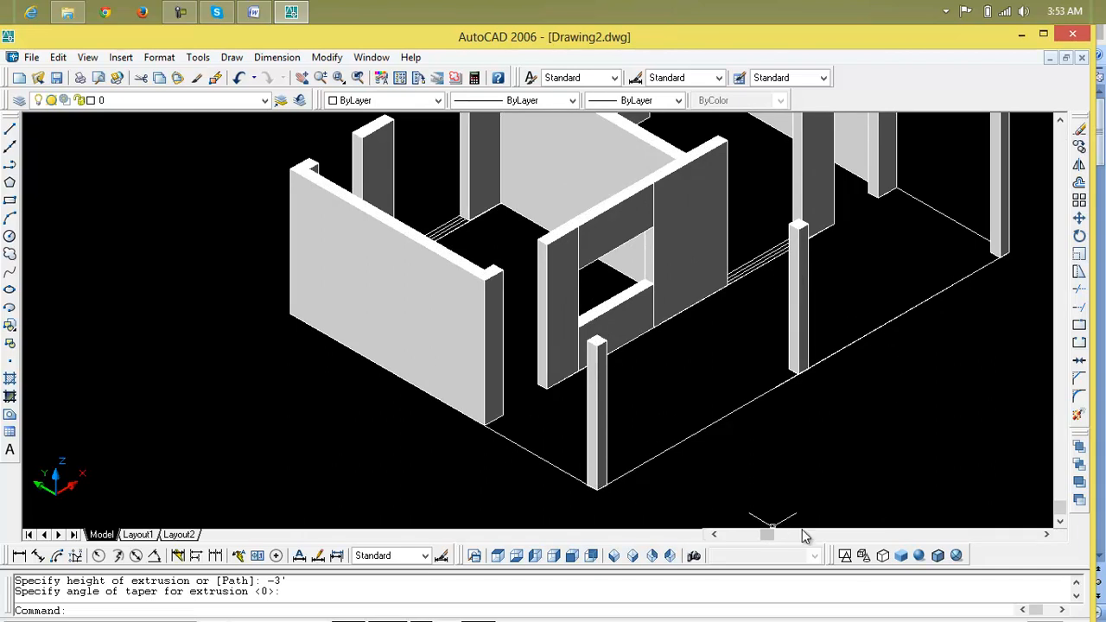
Step: Switch to 2D wireframe and copy the sill wall from its lower outer corner to the directly opposite window gap in the parallel rear wall
click(845, 556)
scroll(662, 355, up, 2)
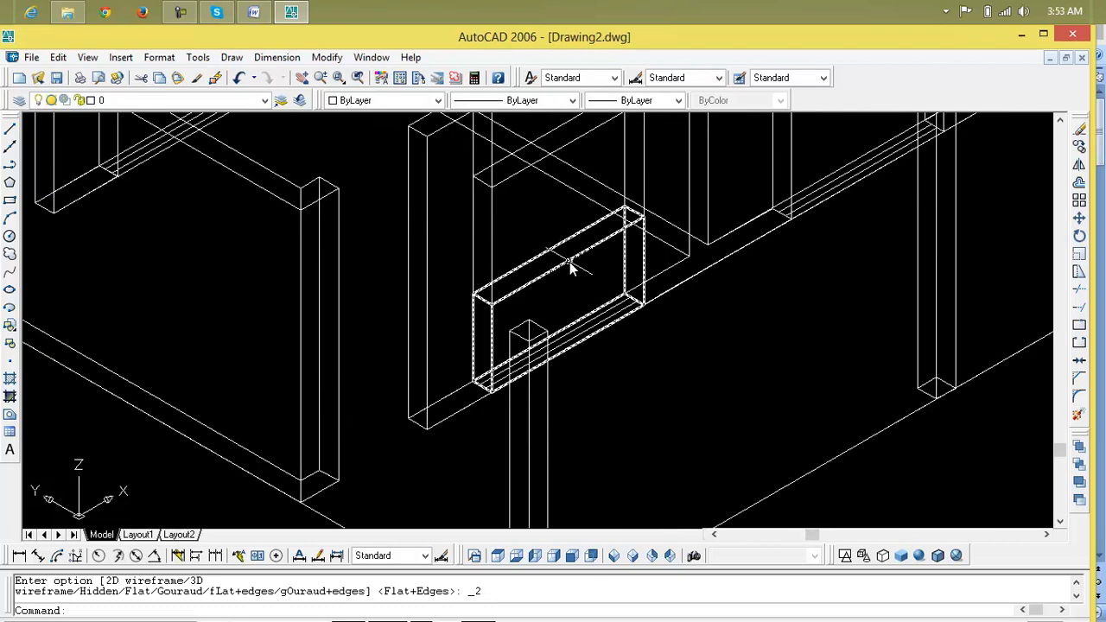
click(587, 286)
text(c)
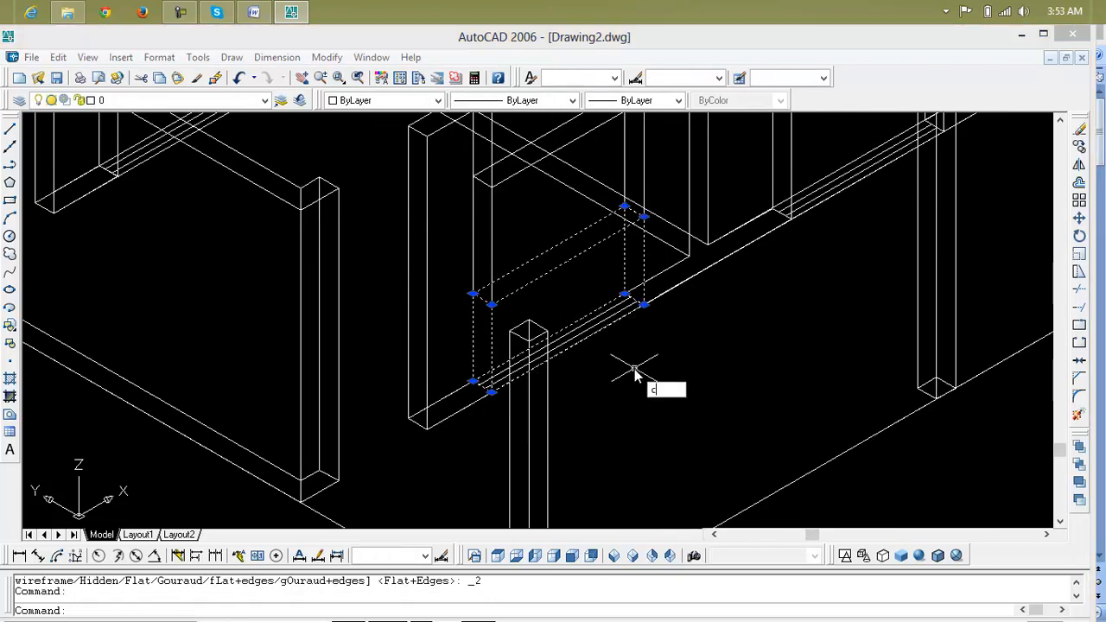
text(p)
key(Return)
scroll(494, 389, up, 3)
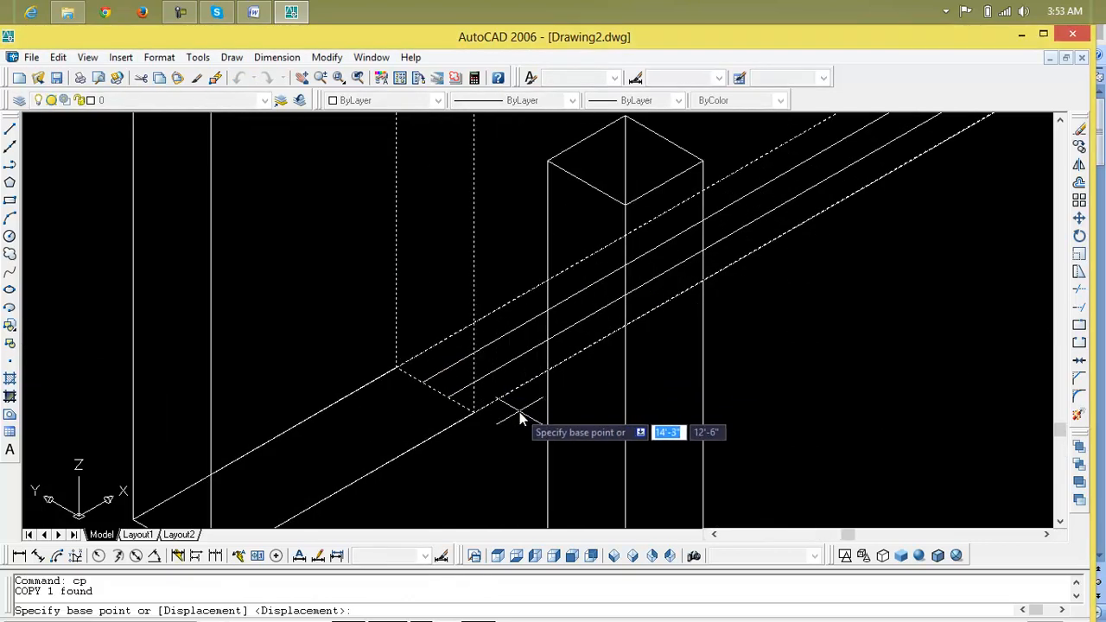
click(476, 410)
scroll(477, 411, down, 4)
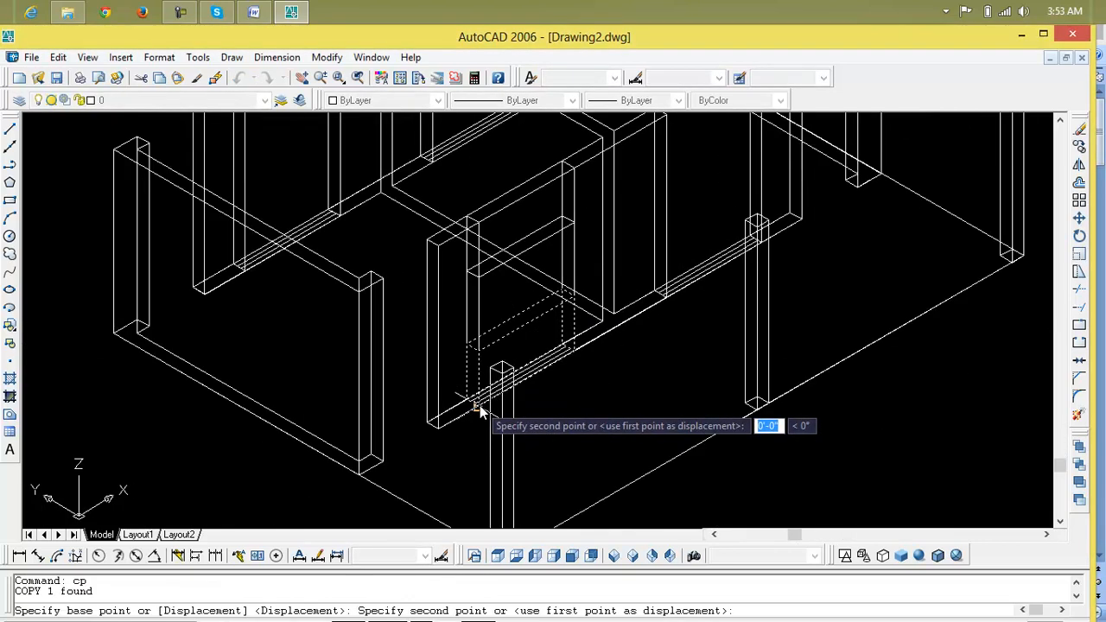
middle_drag(481, 412, 494, 420)
scroll(390, 351, up, 3)
middle_drag(390, 351, 722, 504)
scroll(579, 494, up, 3)
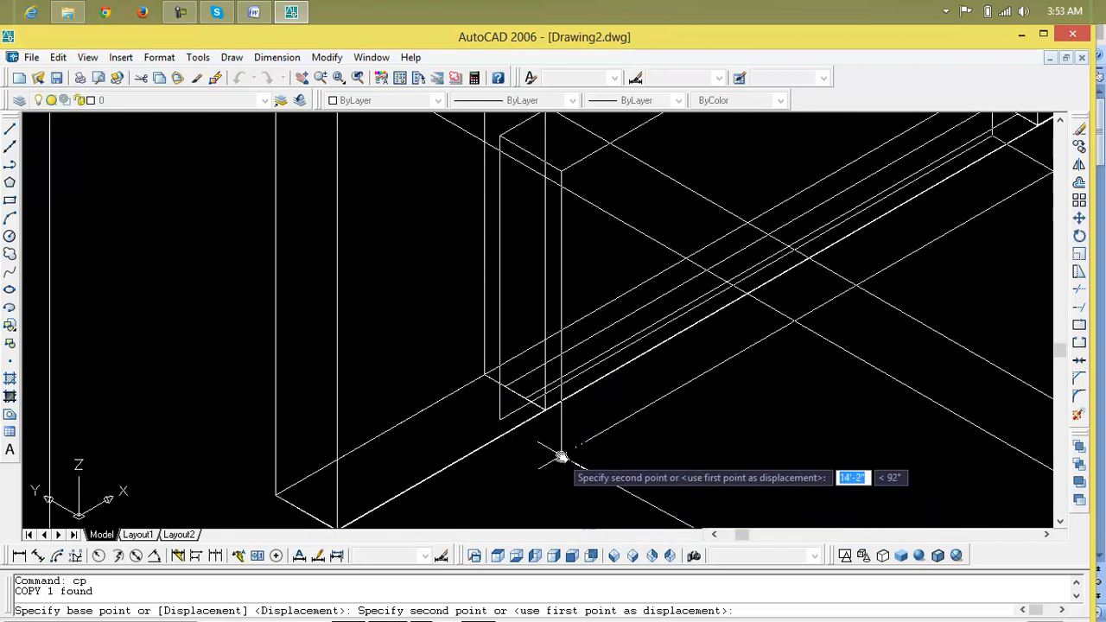
click(547, 410)
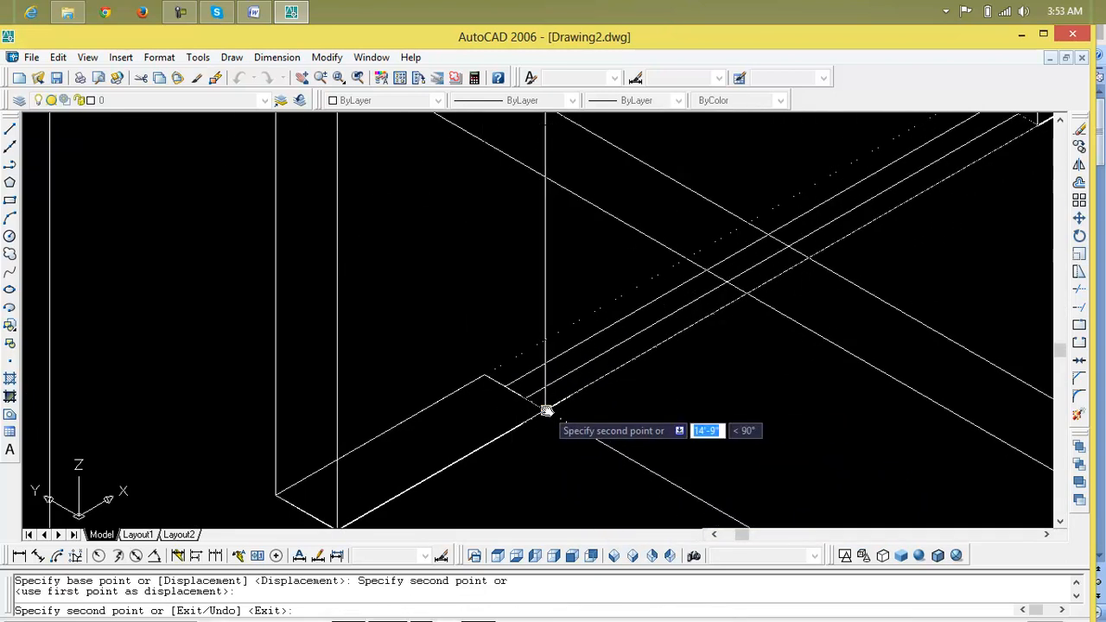
Step: Place another copy of the sill wall at the floor-level corner of the second window gap in the rear wall
scroll(644, 420, down, 3)
scroll(644, 419, down, 5)
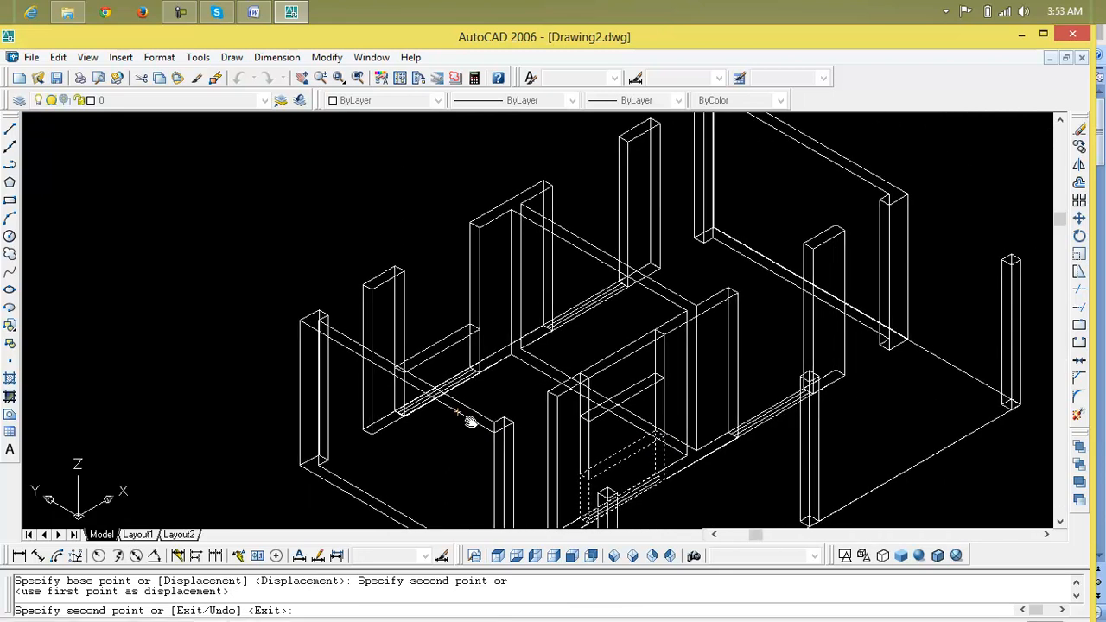
scroll(586, 368, up, 6)
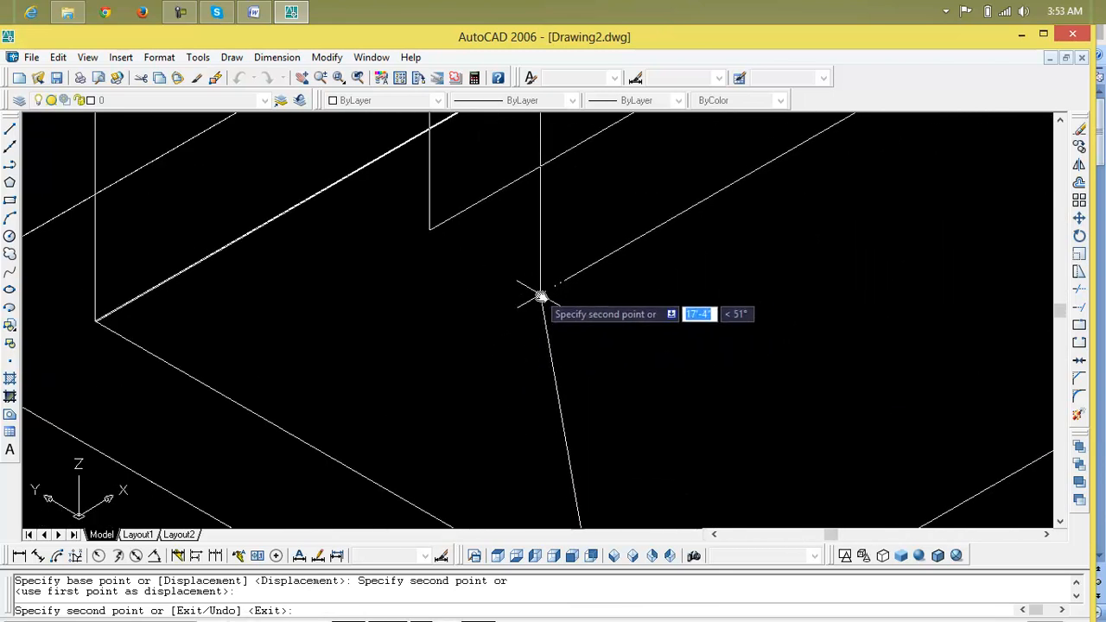
middle_drag(585, 405, 527, 488)
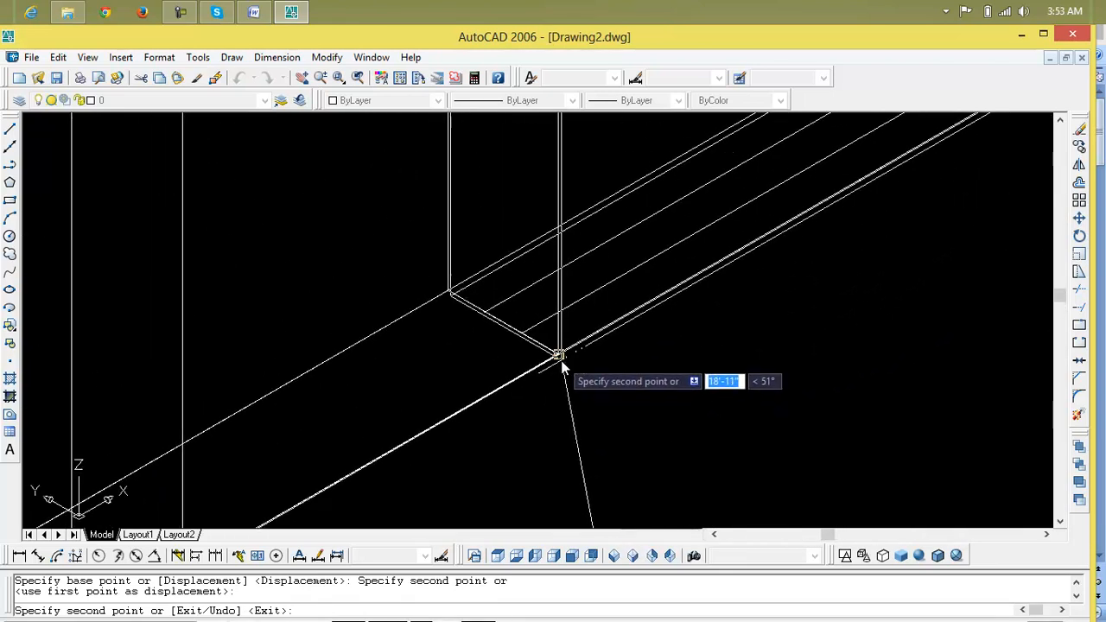
Step: Place a third copy of the sill wall in the second window gap of the front wall and end the copying
scroll(560, 359, down, 6)
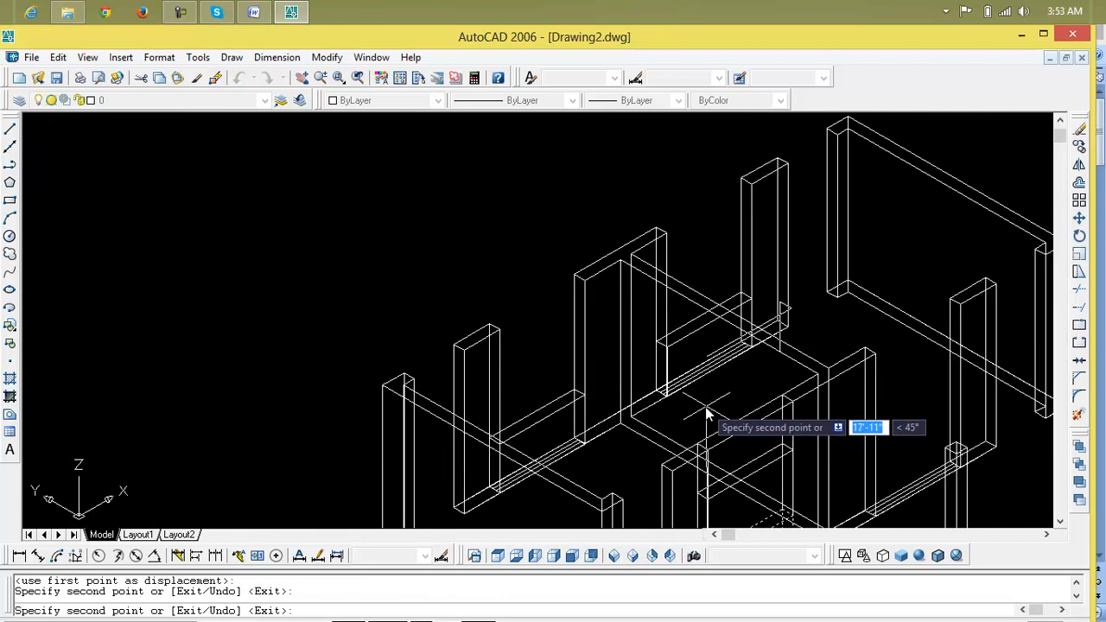
middle_drag(712, 411, 538, 346)
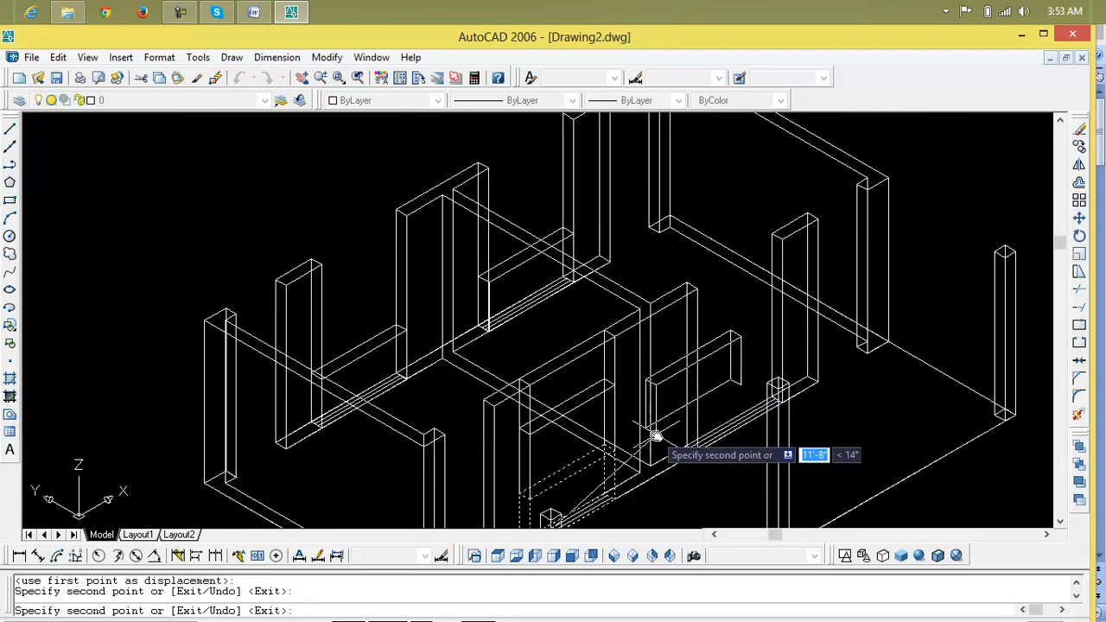
middle_drag(649, 440, 600, 383)
scroll(563, 338, up, 5)
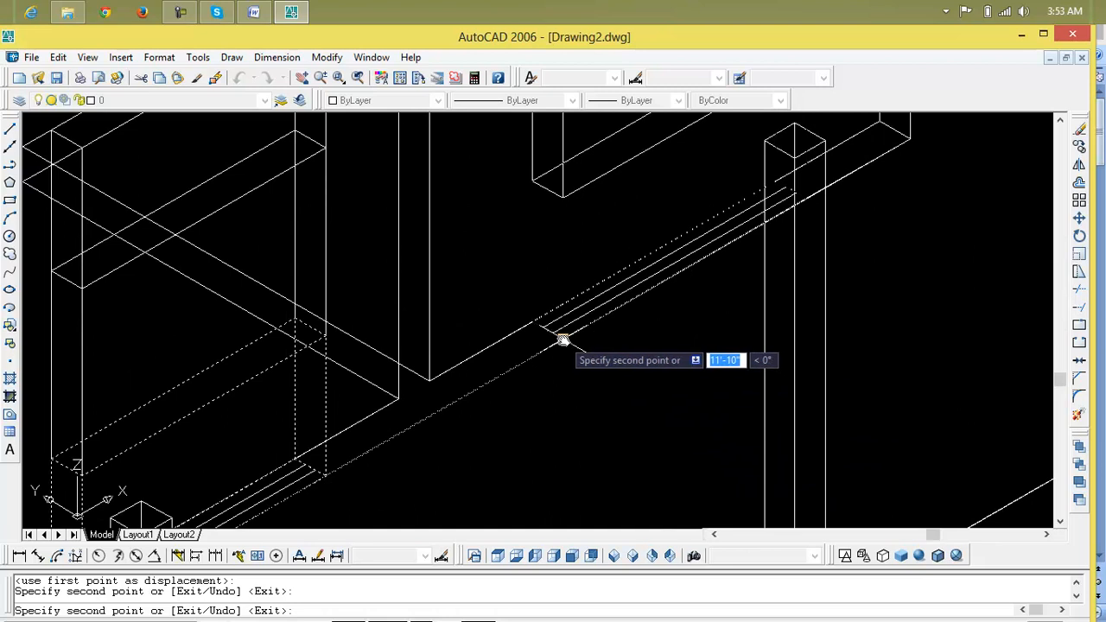
scroll(563, 339, down, 2)
scroll(623, 455, down, 3)
middle_drag(625, 457, 584, 426)
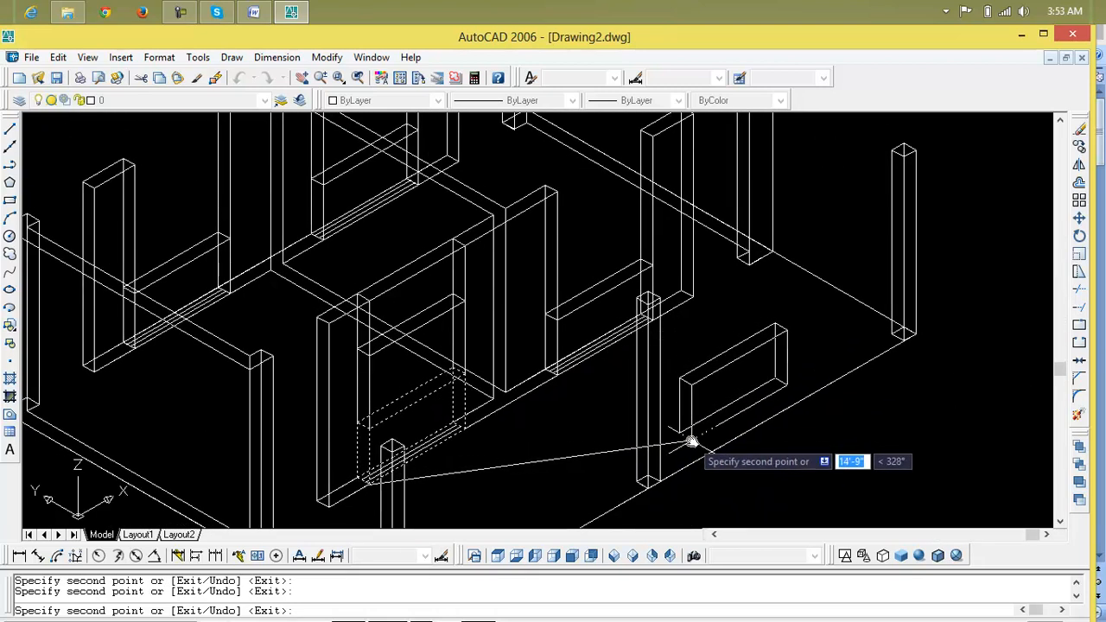
key(Escape)
scroll(719, 427, down, 4)
scroll(567, 386, up, 6)
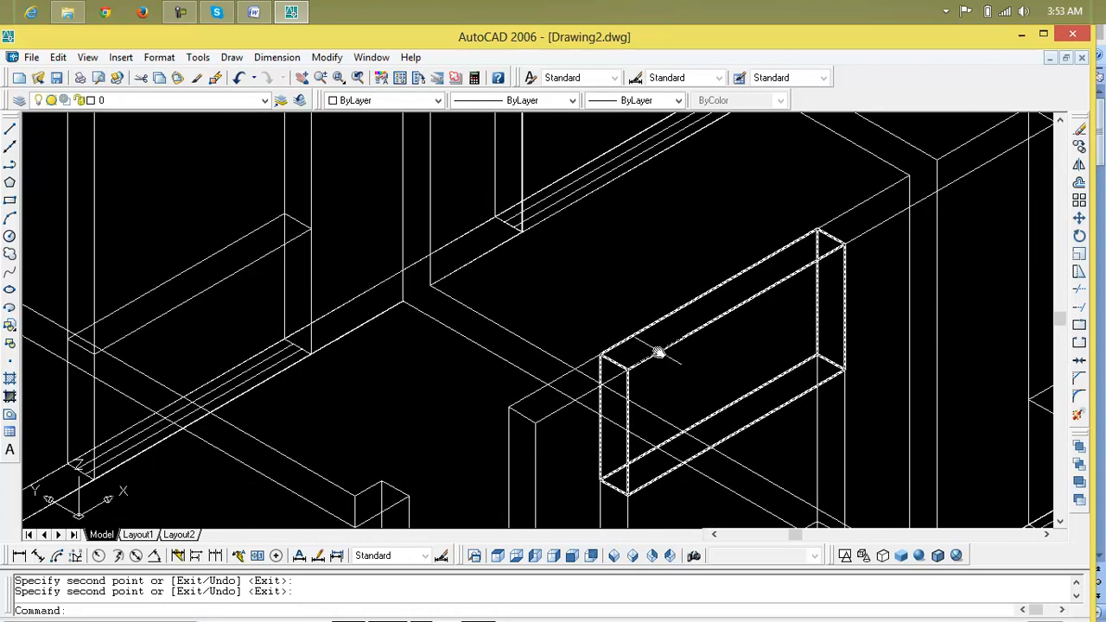
key(Escape)
key(Escape)
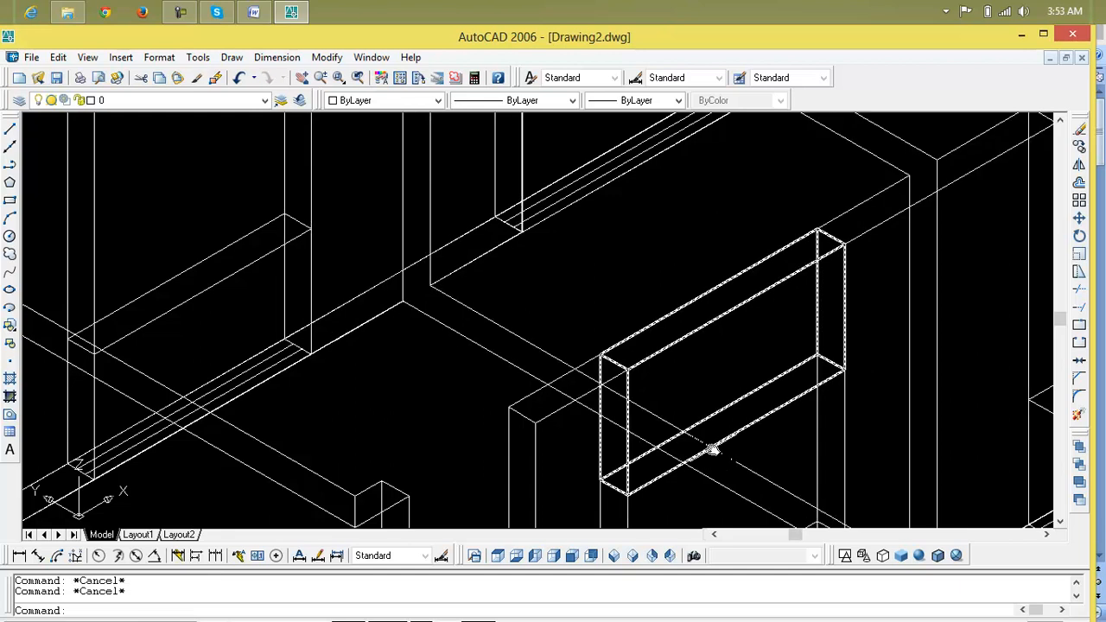
Step: Copy the wall section above the window from its upper inner corner to the top of the directly opposite gap in the rear wall
text(c)
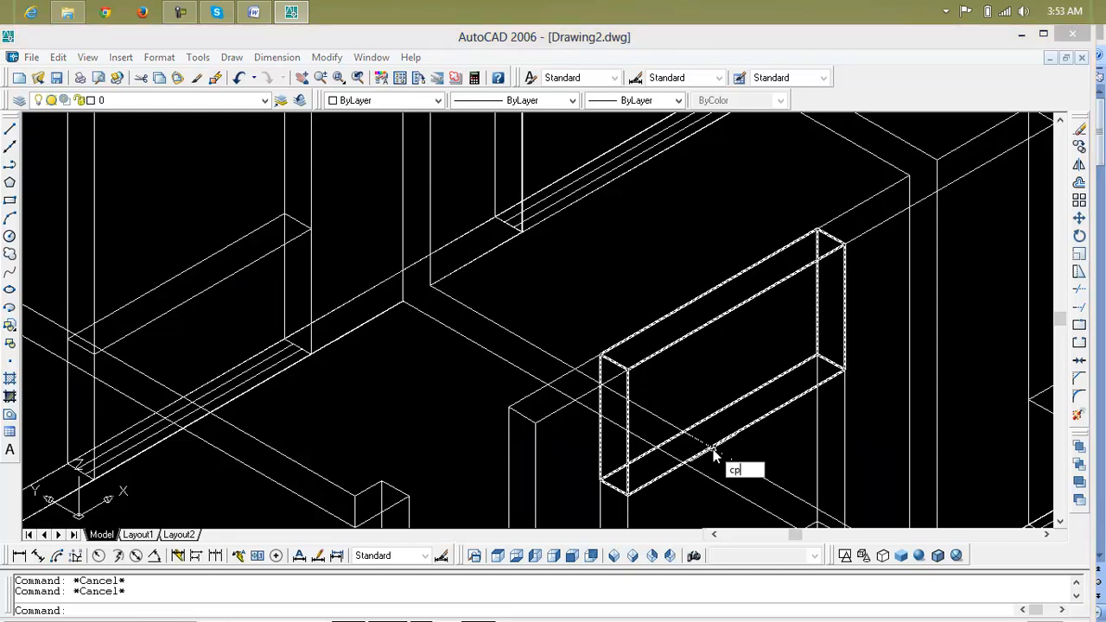
text(p)
key(Return)
click(717, 460)
key(Return)
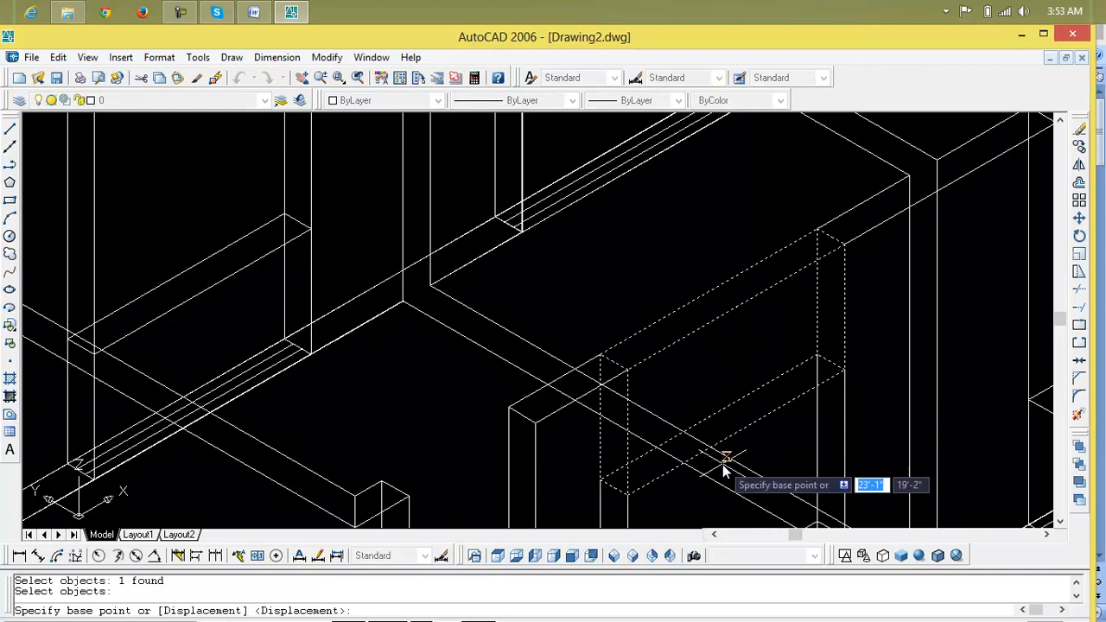
scroll(636, 376, up, 3)
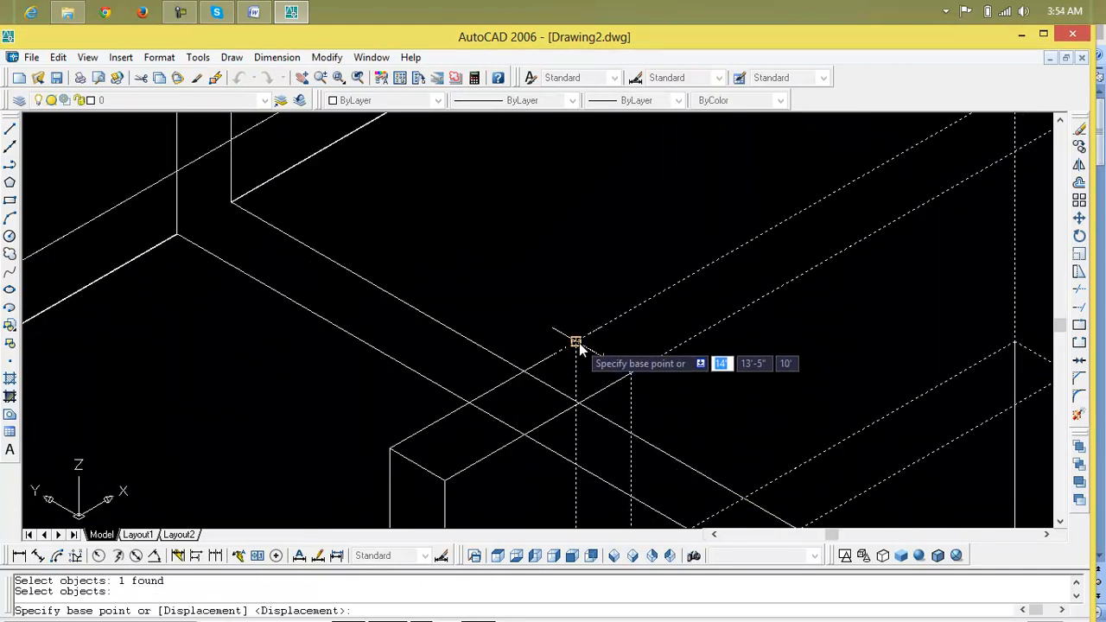
click(577, 343)
scroll(579, 343, down, 4)
middle_drag(585, 347, 689, 435)
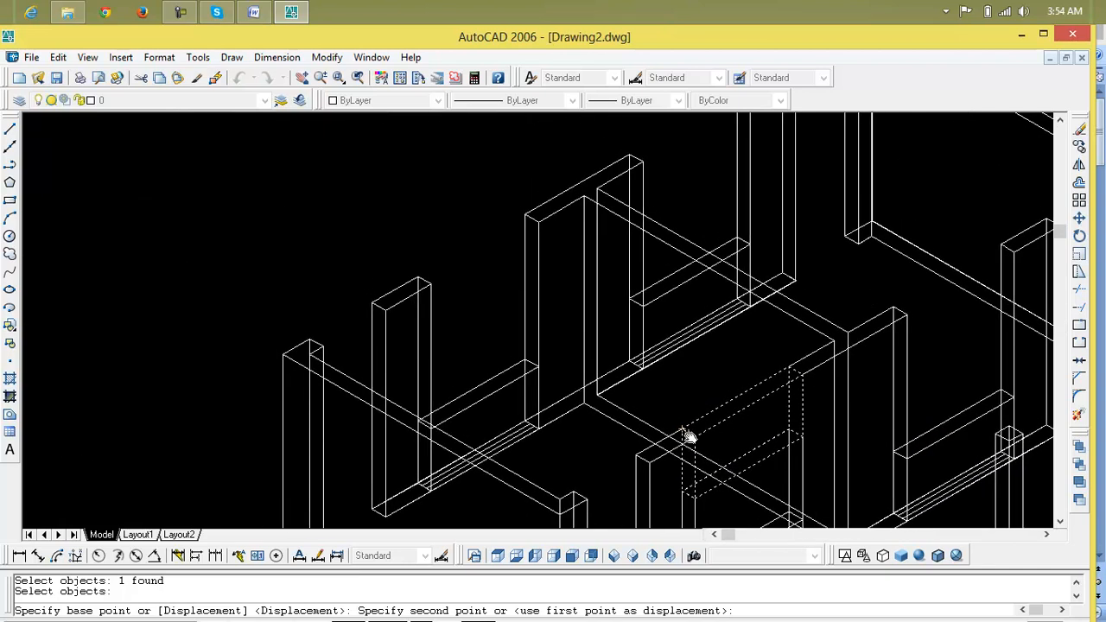
scroll(406, 279, up, 3)
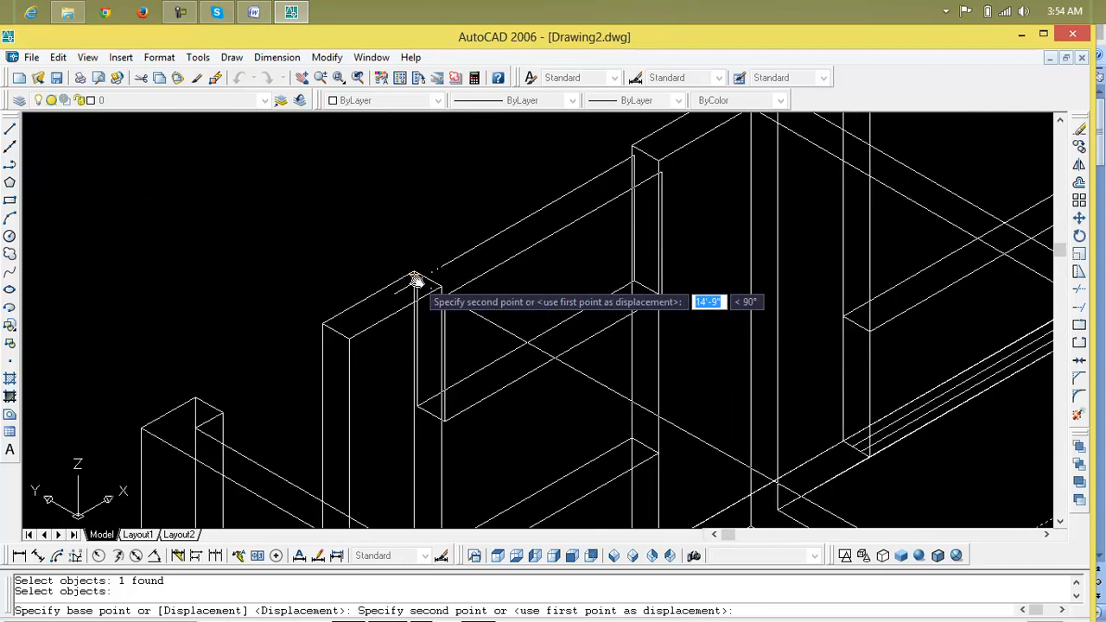
scroll(415, 279, up, 4)
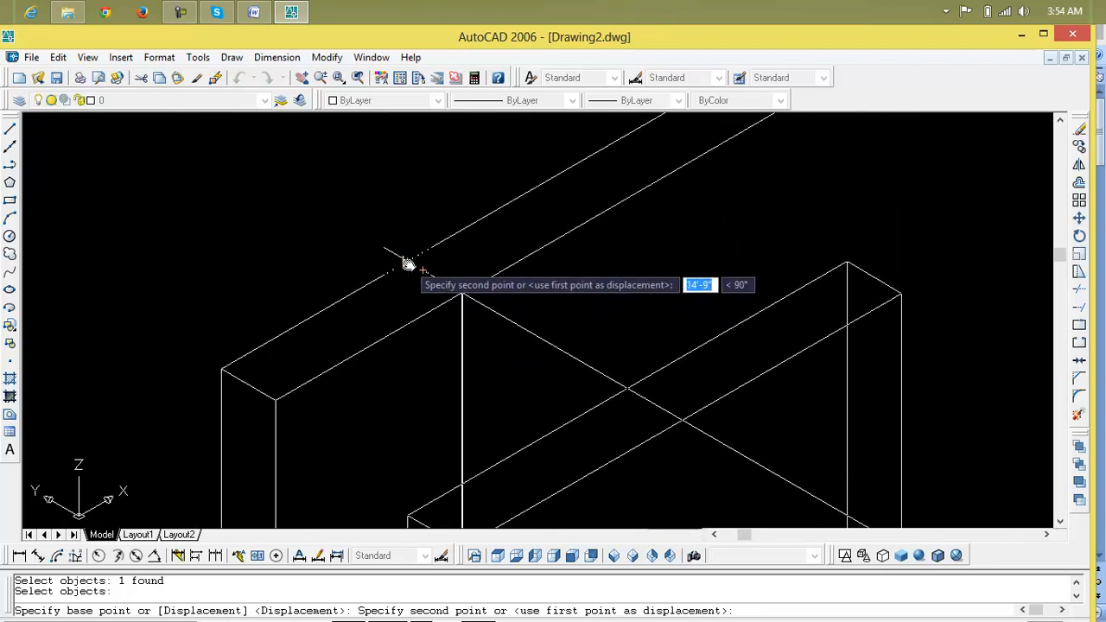
click(407, 264)
Step: Place another copy of the above-window wall section at the top of the second window gap in the rear wall
scroll(407, 254, down, 5)
middle_drag(432, 316, 141, 395)
scroll(390, 231, up, 3)
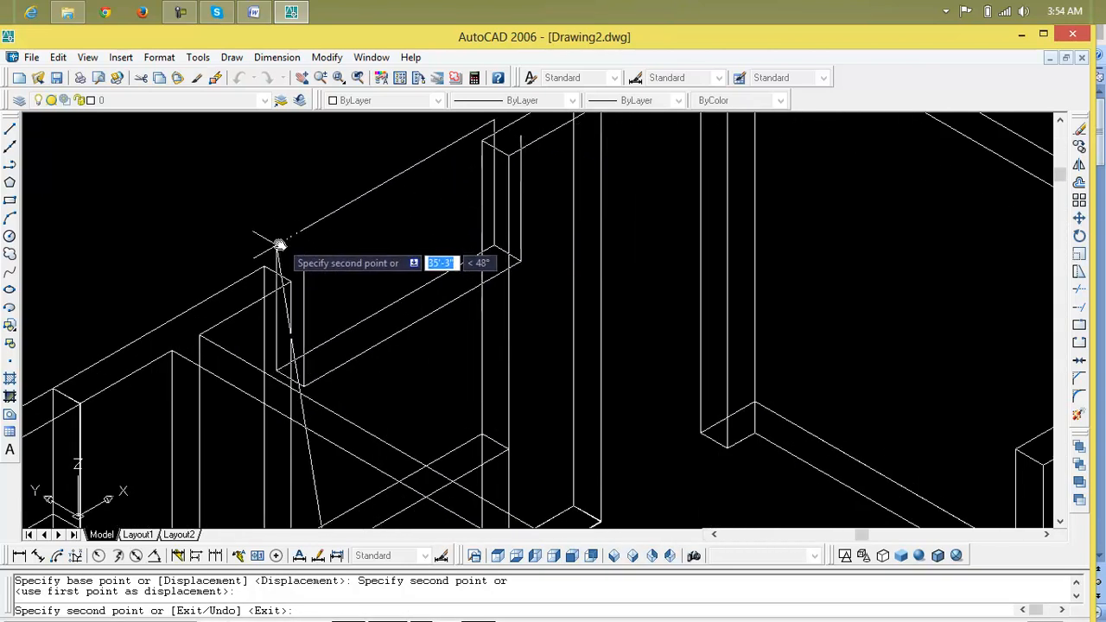
scroll(264, 276, up, 4)
click(259, 275)
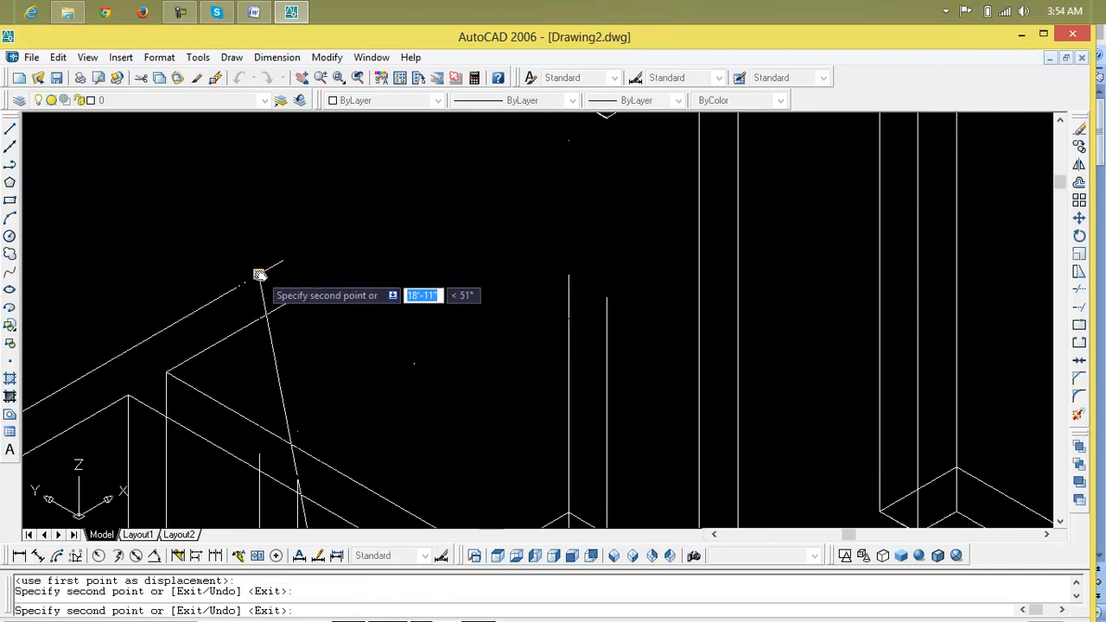
Step: Place a third copy of the above-window section at the top of the front wall's second window gap and end the copying
scroll(371, 291, down, 4)
middle_drag(462, 296, 400, 255)
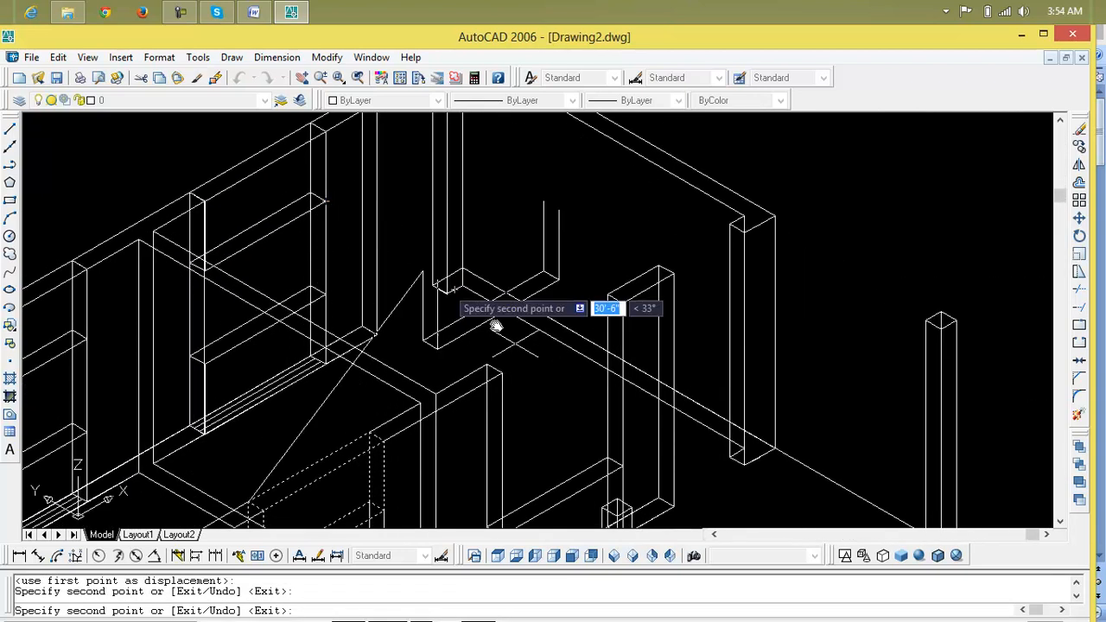
scroll(482, 371, up, 3)
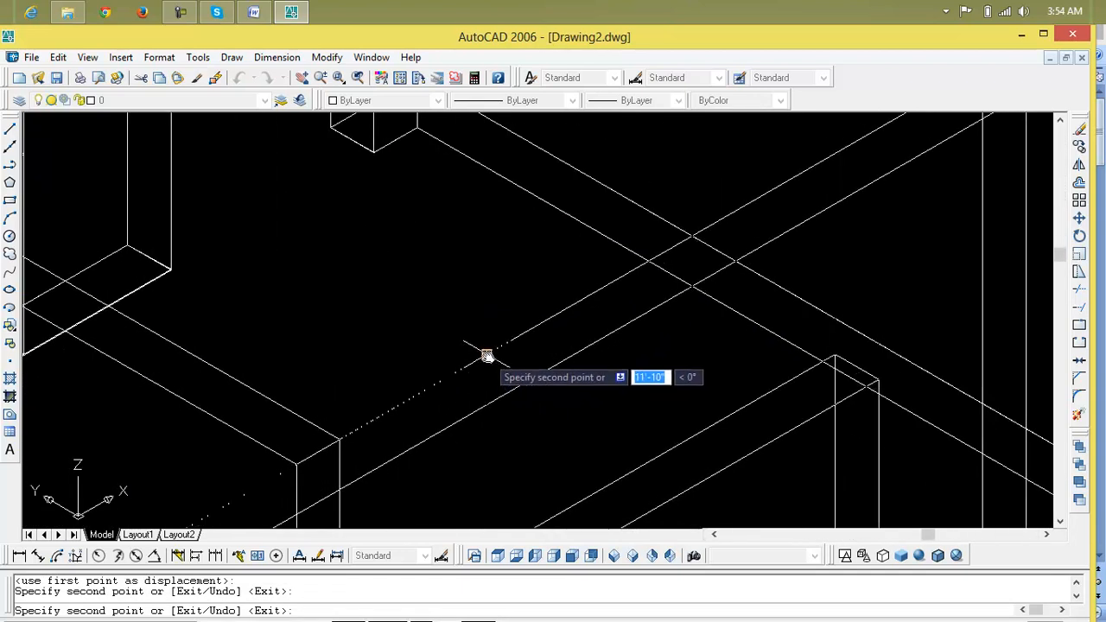
click(487, 356)
scroll(614, 395, down, 6)
middle_drag(637, 403, 575, 252)
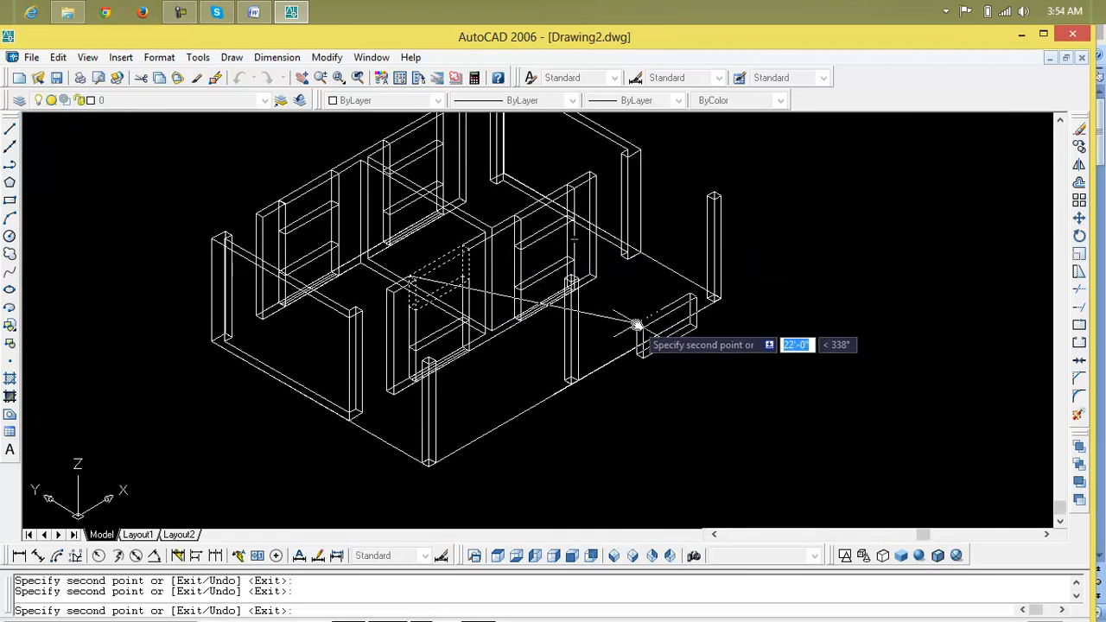
key(Escape)
Step: Shade the model and examine the four window openings and the joints between their wall sections
text(sha)
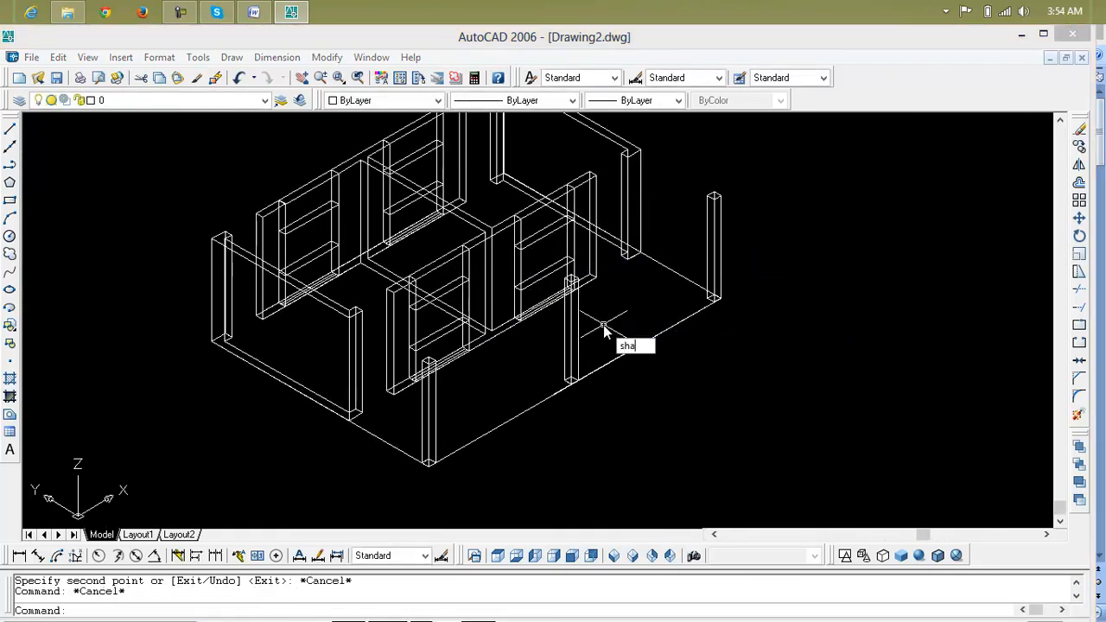
text(de)
key(Return)
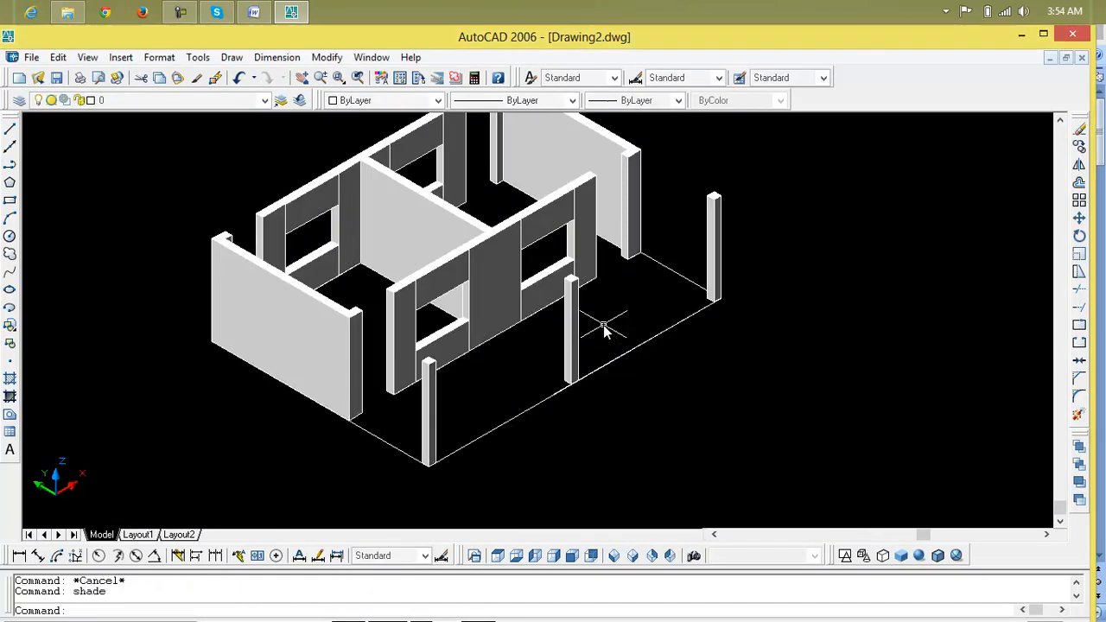
scroll(428, 270, up, 2)
scroll(429, 271, up, 1)
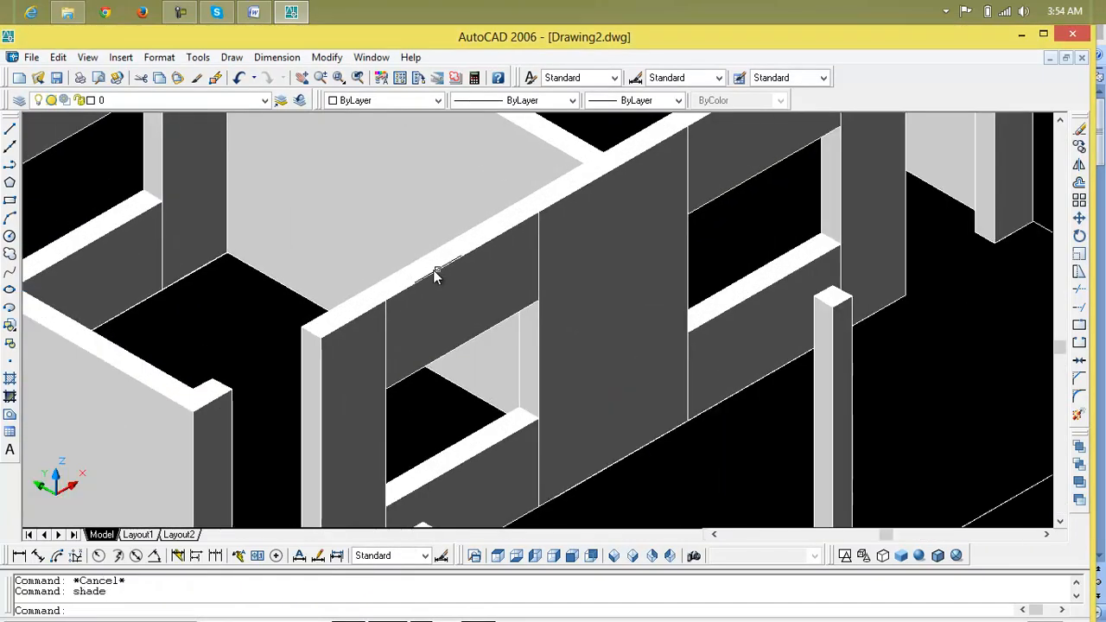
scroll(449, 280, down, 3)
scroll(666, 359, down, 2)
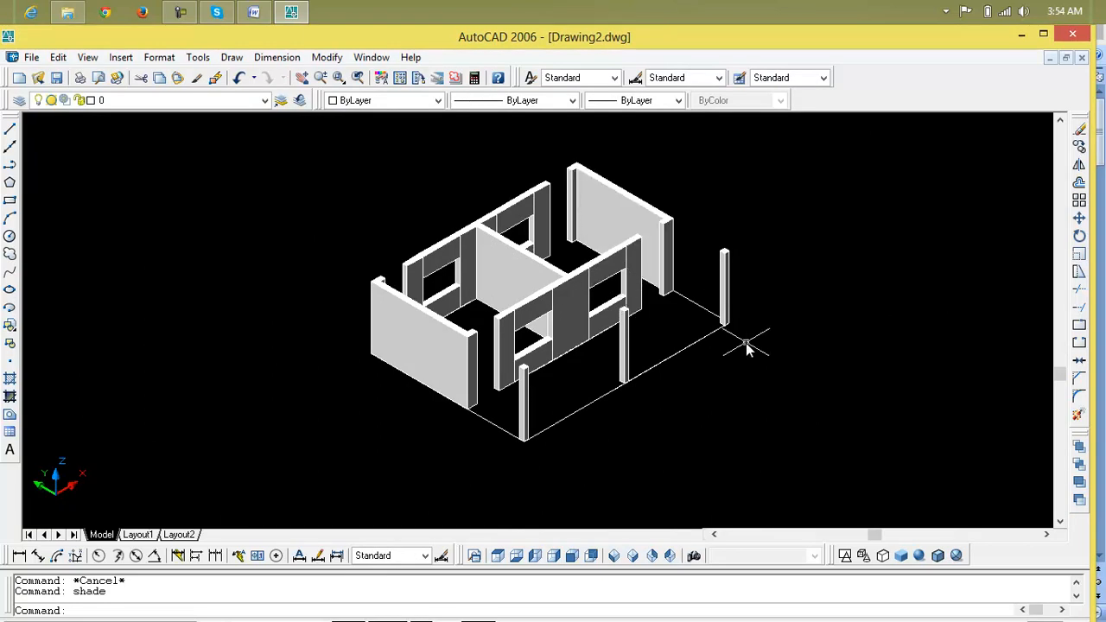
scroll(519, 363, up, 3)
scroll(536, 372, down, 4)
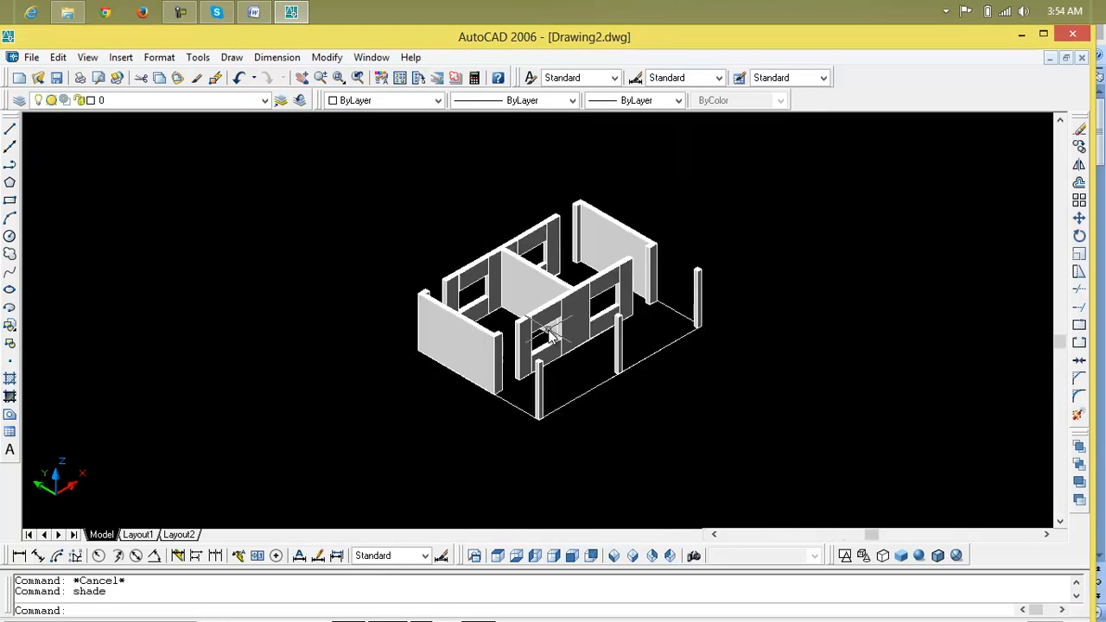
scroll(566, 389, up, 3)
scroll(567, 387, up, 2)
scroll(553, 378, down, 3)
scroll(519, 375, up, 4)
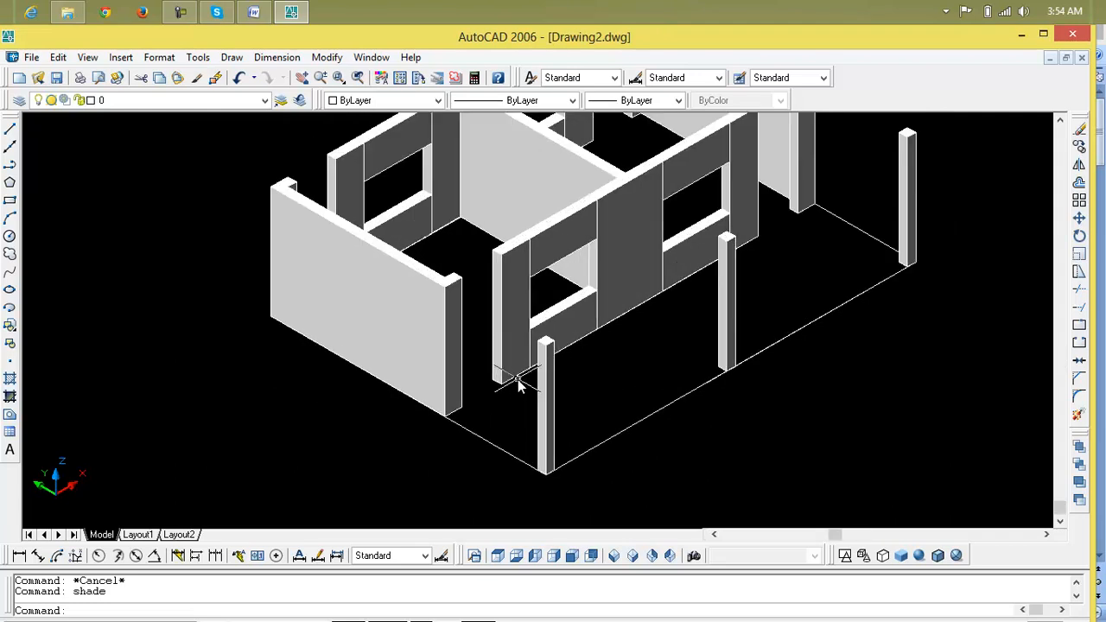
Step: Draw a rectangle on the floor across the front wall's near door gap, between the corners of its two wall ends
middle_drag(512, 405, 533, 451)
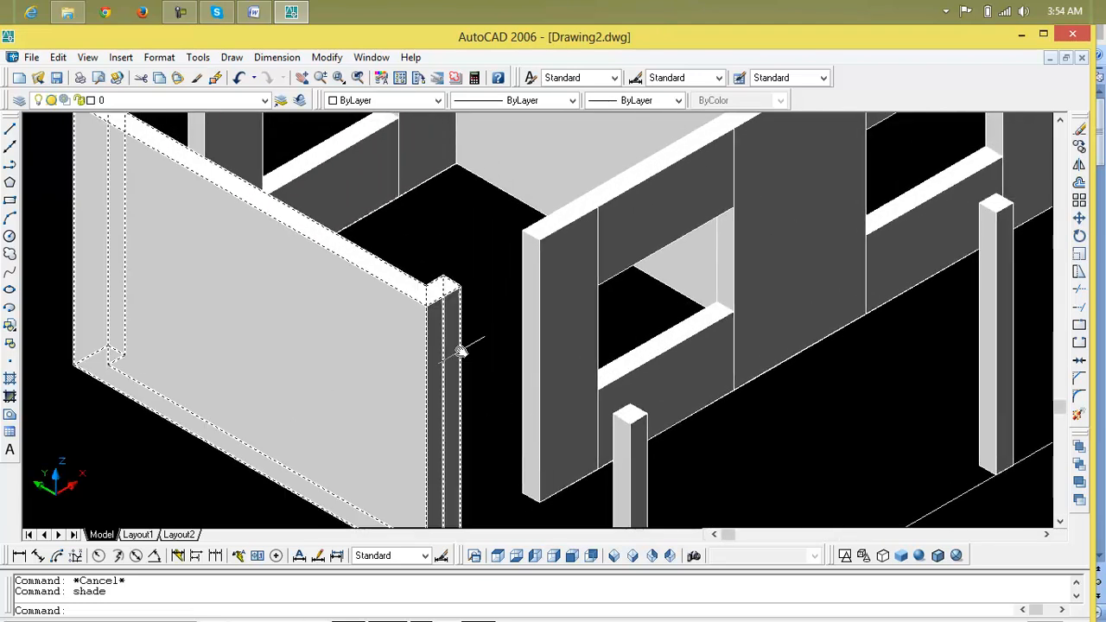
text(r)
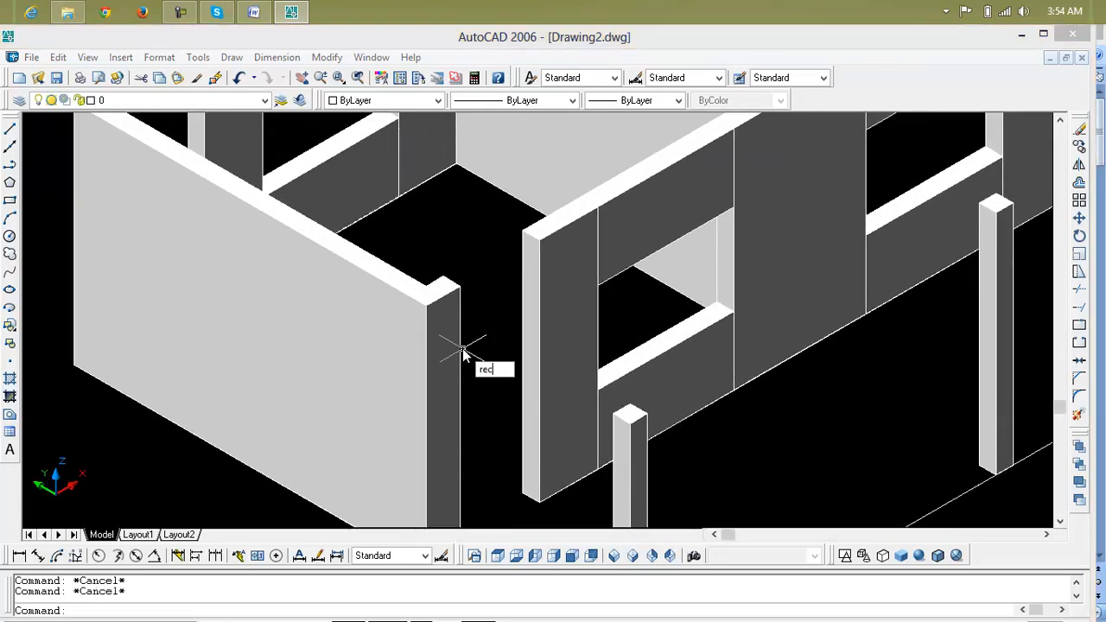
text(ec)
key(Return)
scroll(489, 346, up, 3)
scroll(427, 371, up, 4)
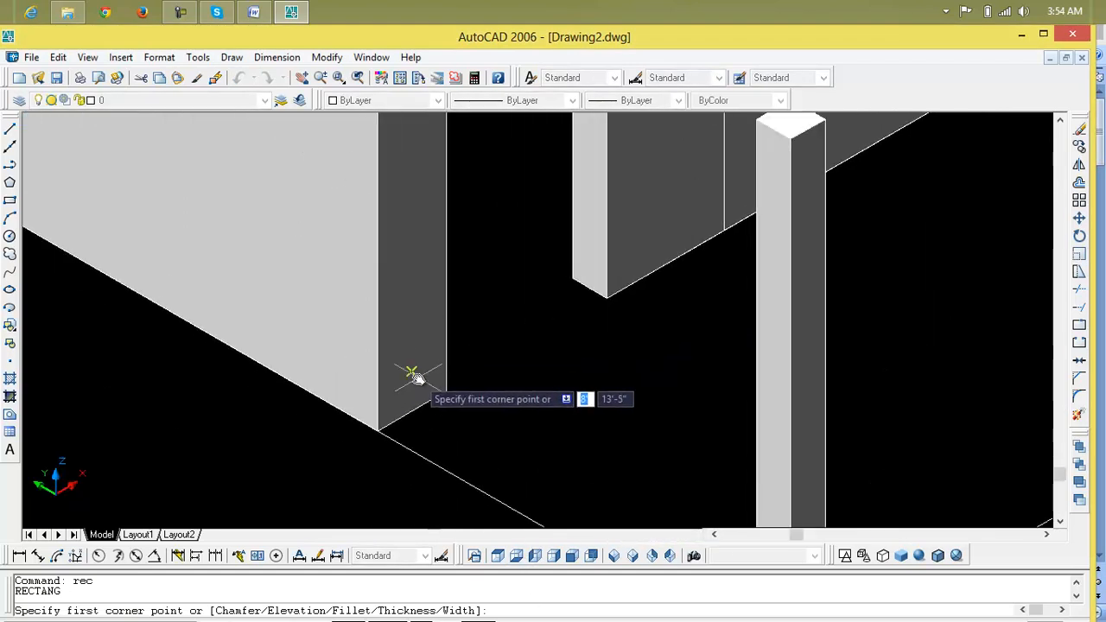
click(412, 372)
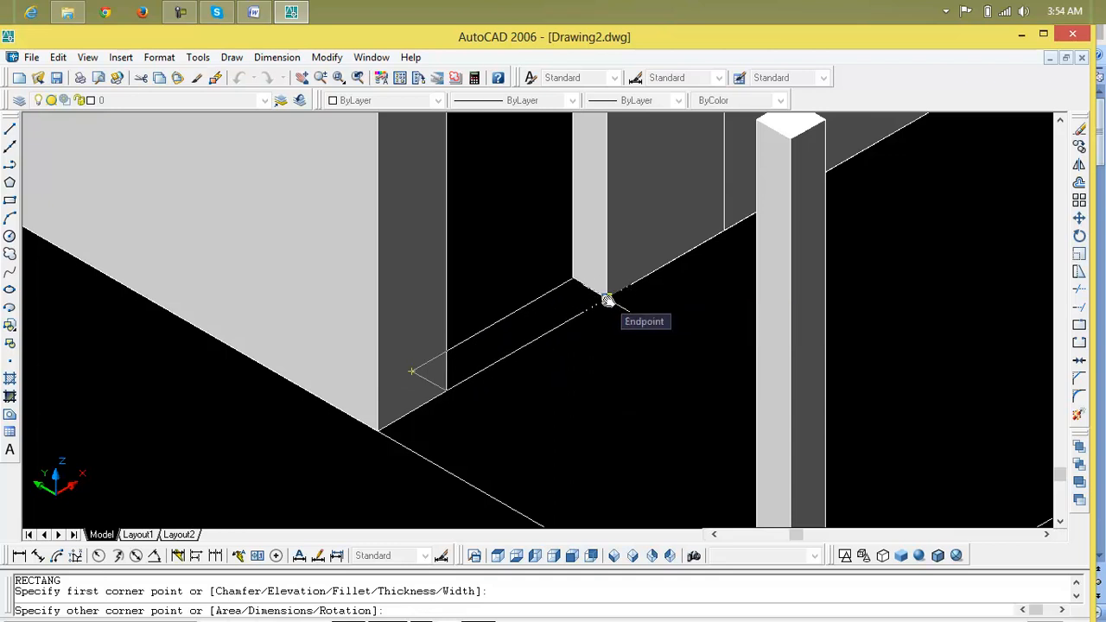
click(608, 300)
scroll(618, 437, down, 3)
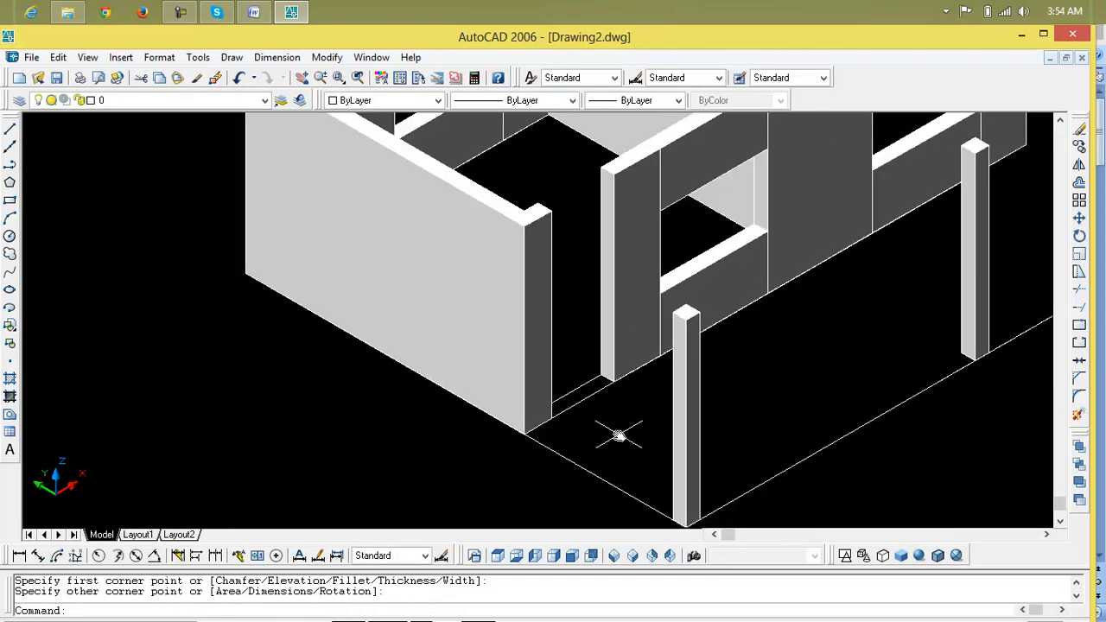
key(Escape)
key(Escape)
text(o)
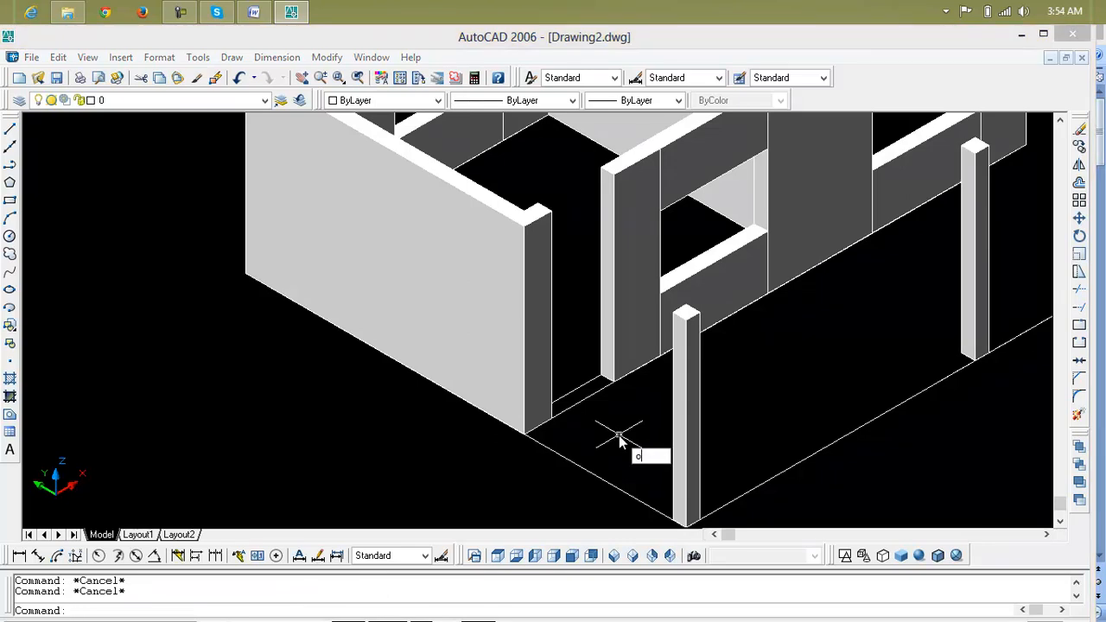
key(Return)
text(1)
key(Return)
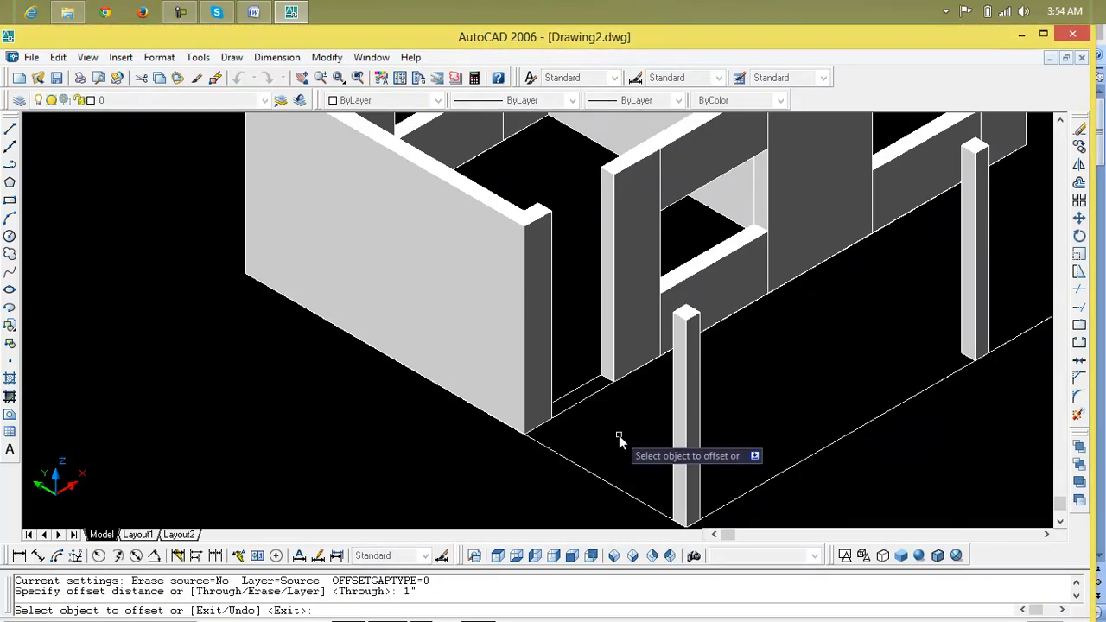
key(Escape)
key(Escape)
text(ext)
key(Return)
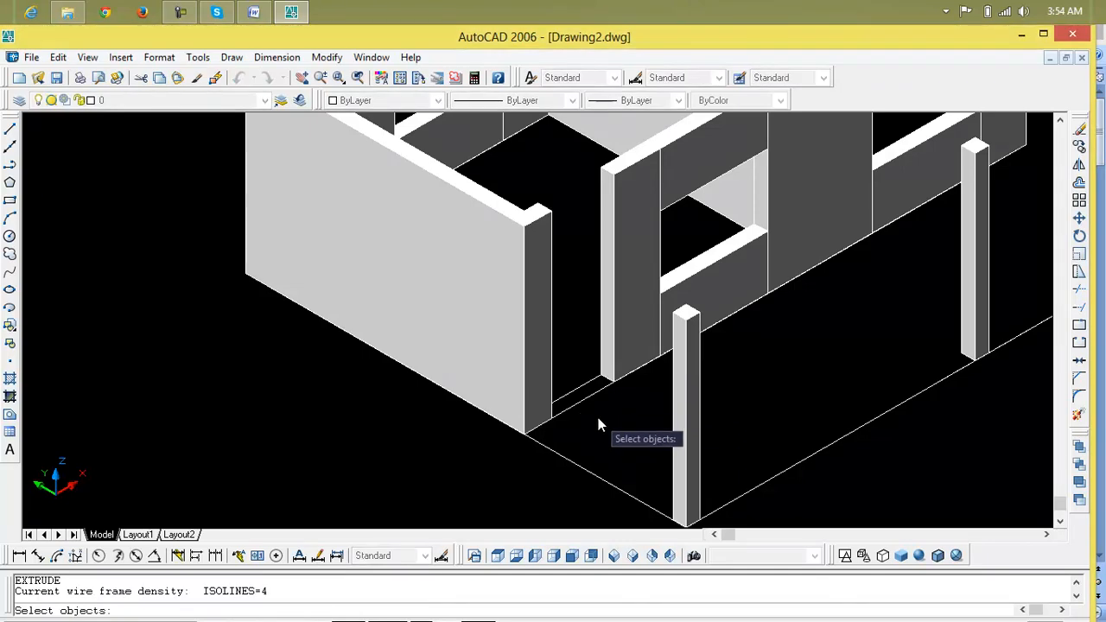
click(588, 408)
key(Return)
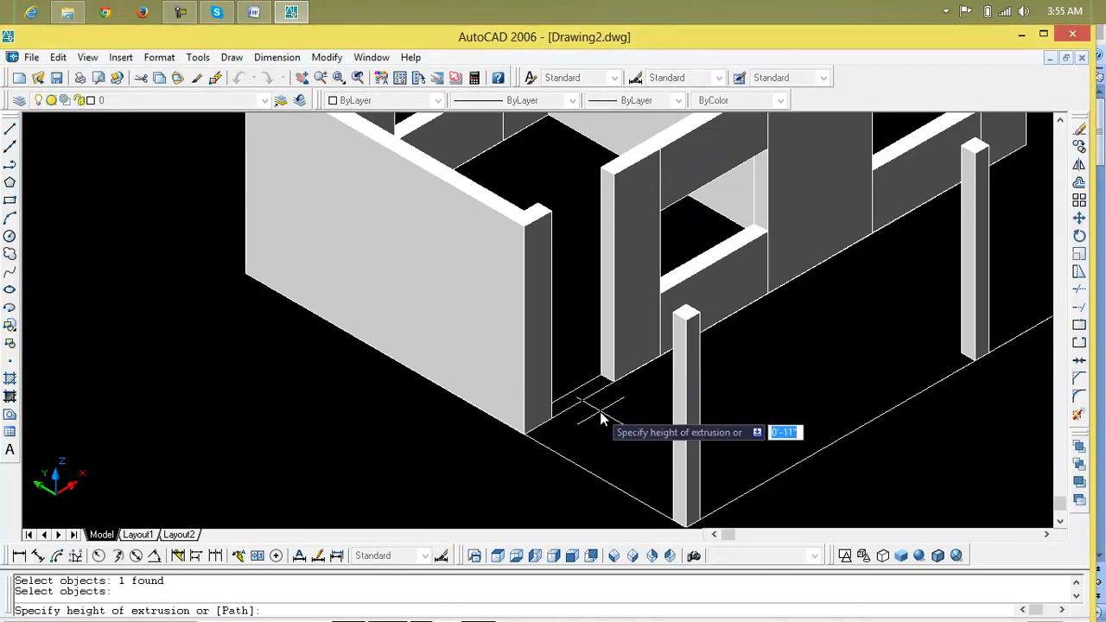
text(1")
key(Return)
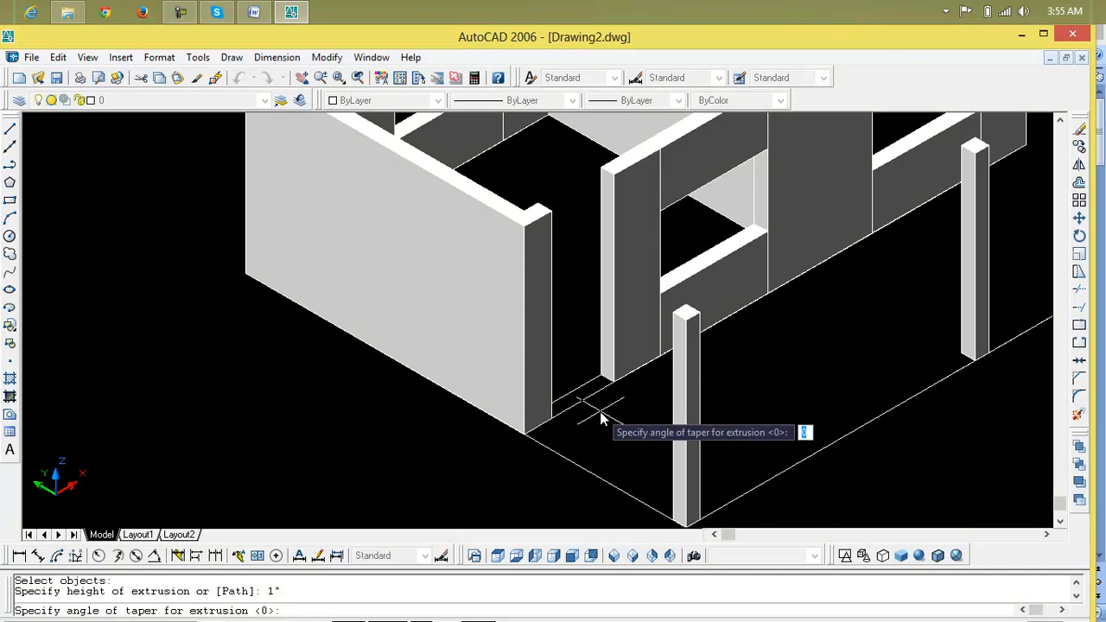
key(Escape)
key(Escape)
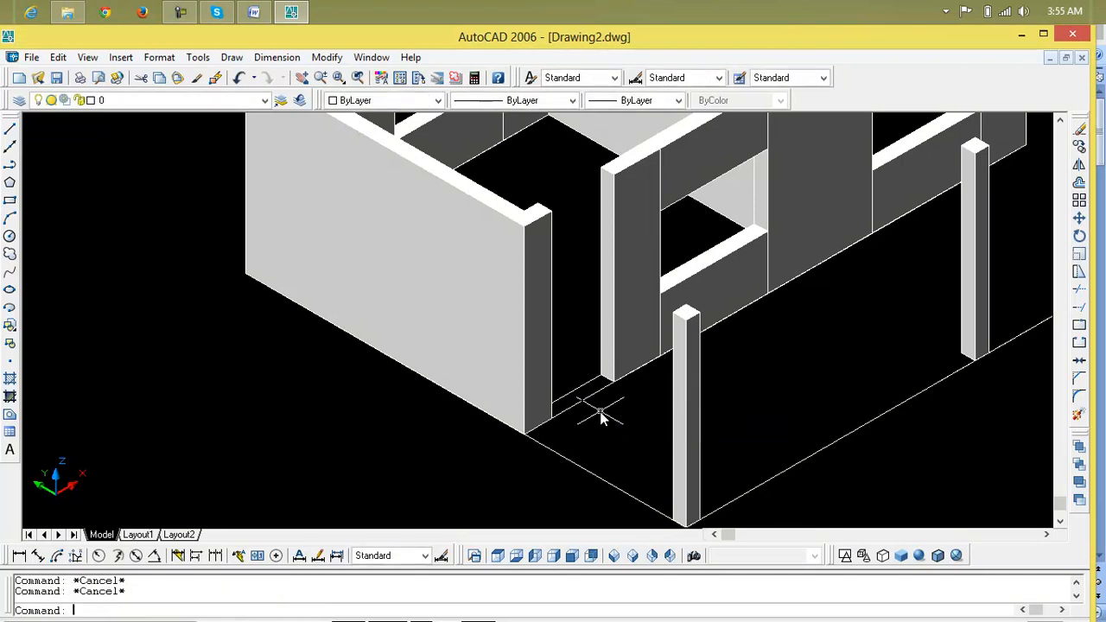
Step: Extrude the door-gap rectangle to a height of 1" with a taper angle of 0
text(ext)
key(Return)
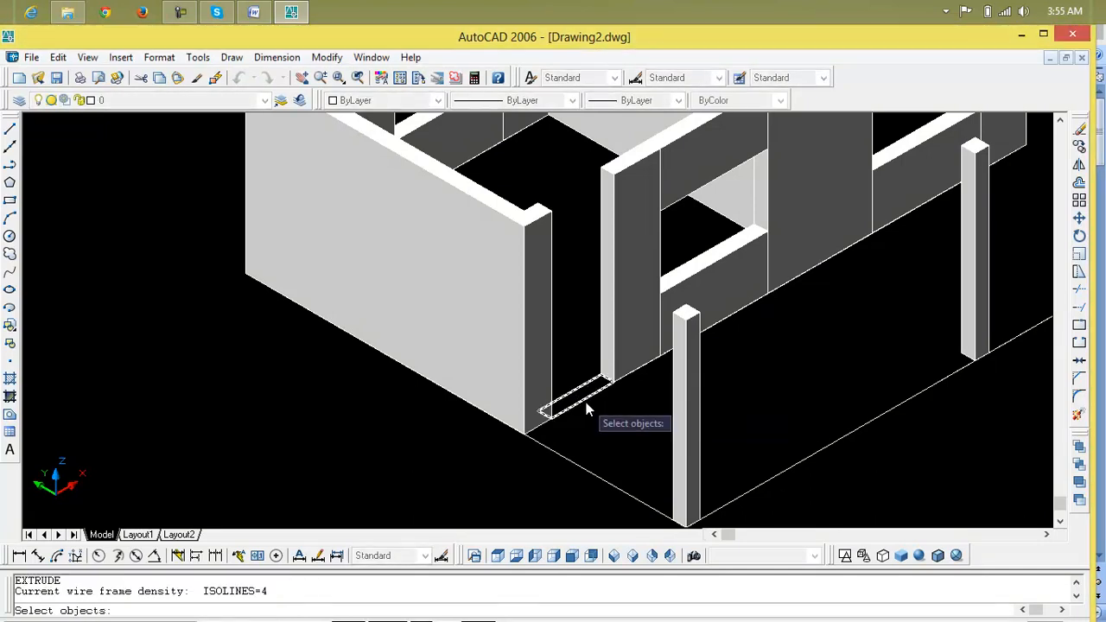
click(586, 405)
key(Return)
text(1)
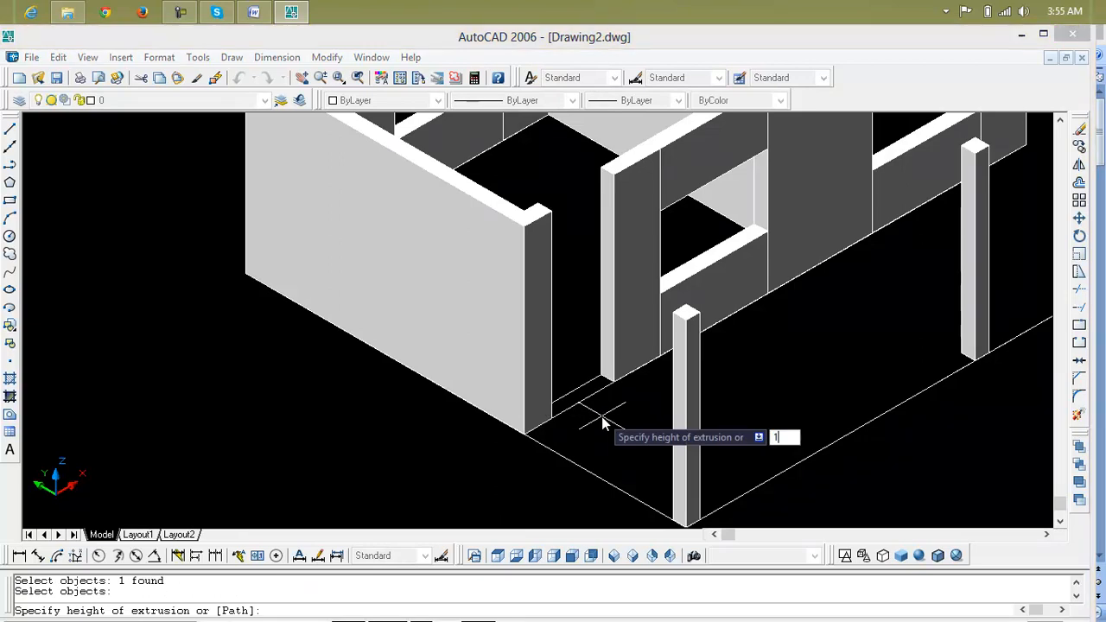
key(Return)
key(Return)
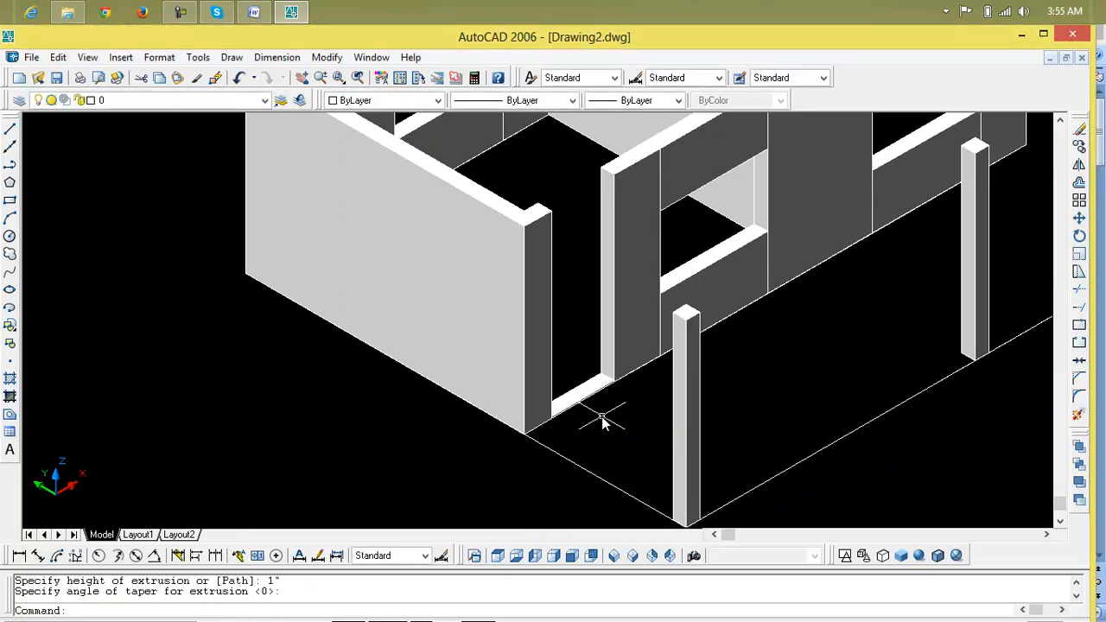
Step: Copy the thin door-sill slab from its outer lower corner to the matching wall corner at the front wall's far door gap
scroll(603, 421, down, 3)
scroll(537, 397, up, 3)
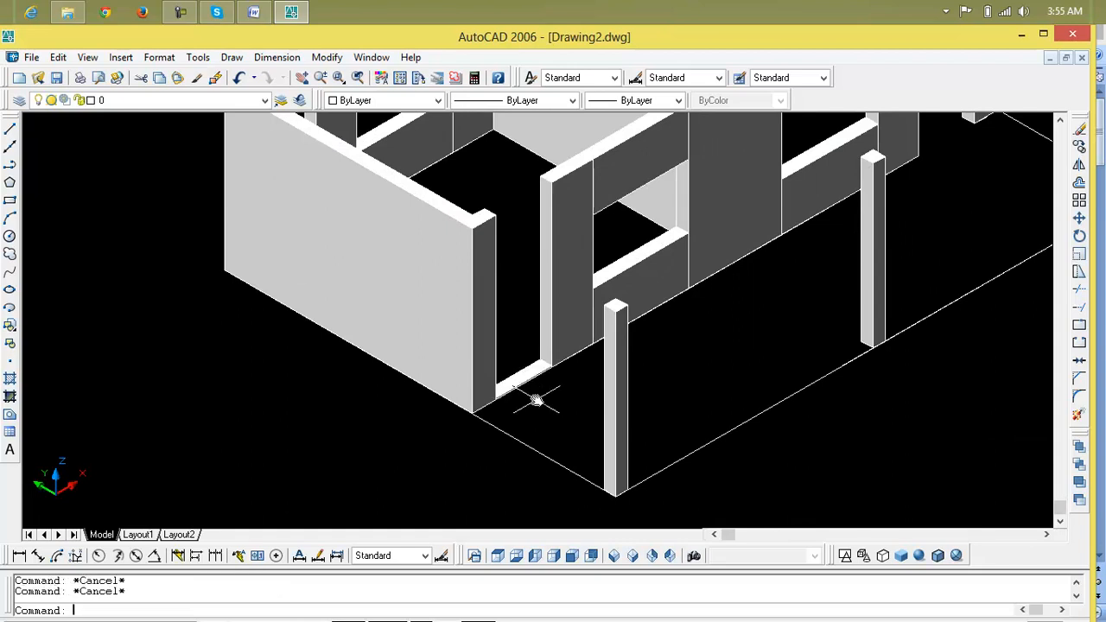
text(c)
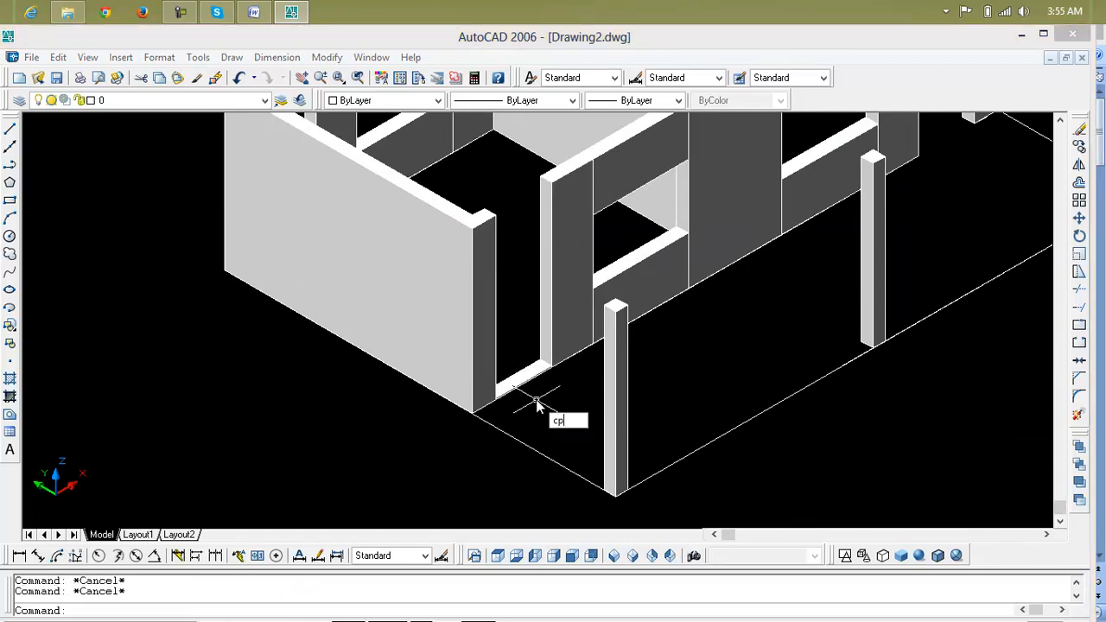
text(p)
key(Return)
key(Return)
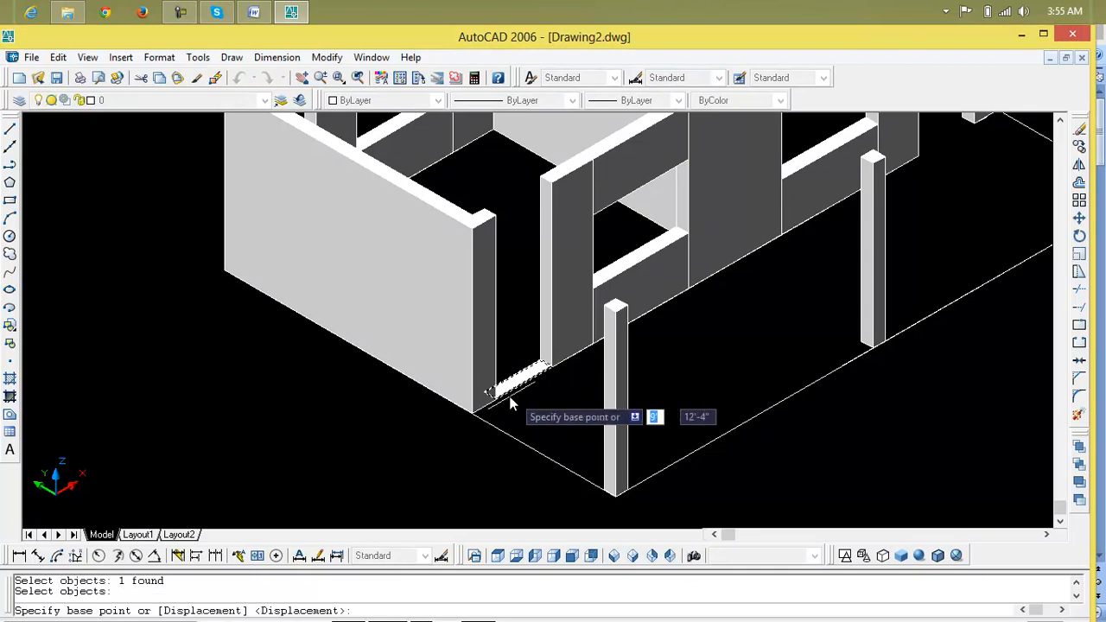
scroll(489, 391, up, 6)
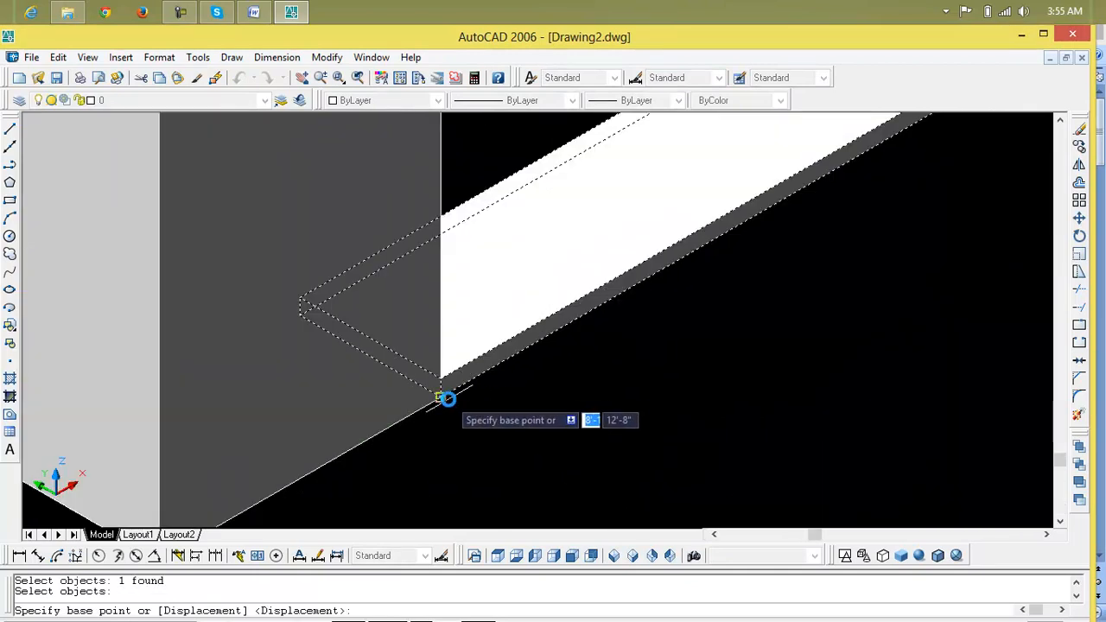
click(441, 395)
scroll(586, 397, down, 5)
scroll(686, 404, down, 6)
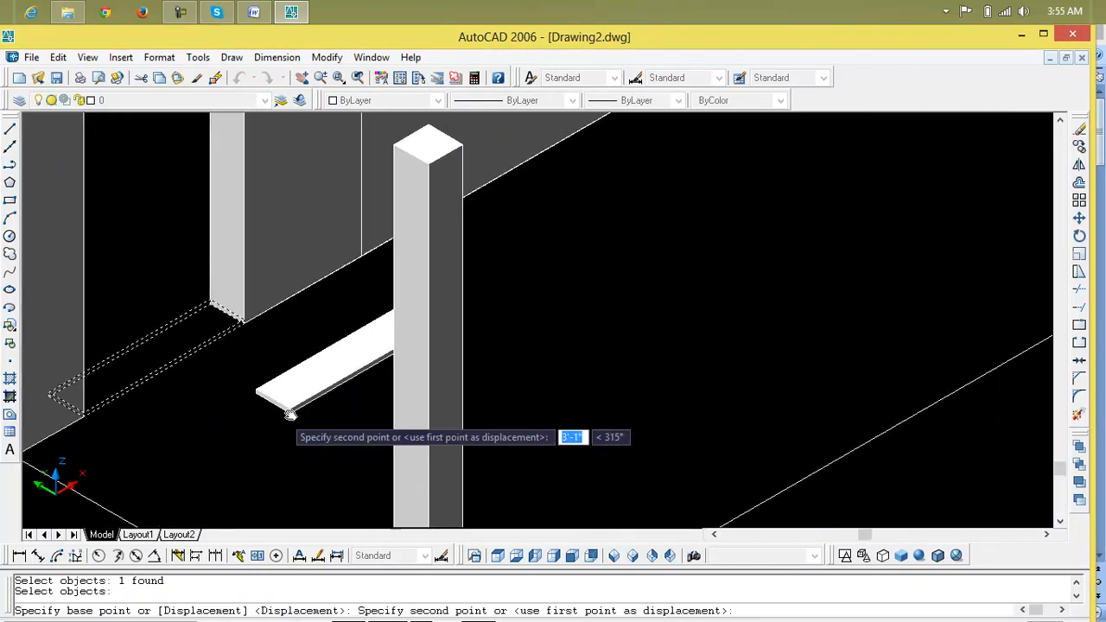
scroll(553, 346, up, 3)
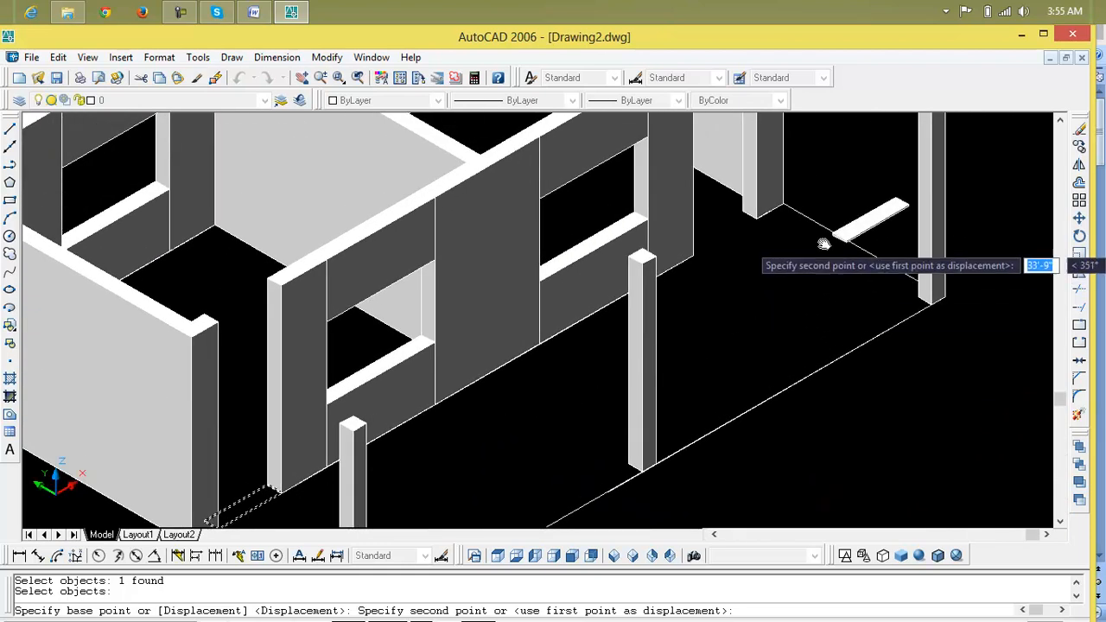
scroll(741, 248, up, 3)
scroll(655, 266, up, 2)
scroll(654, 266, up, 3)
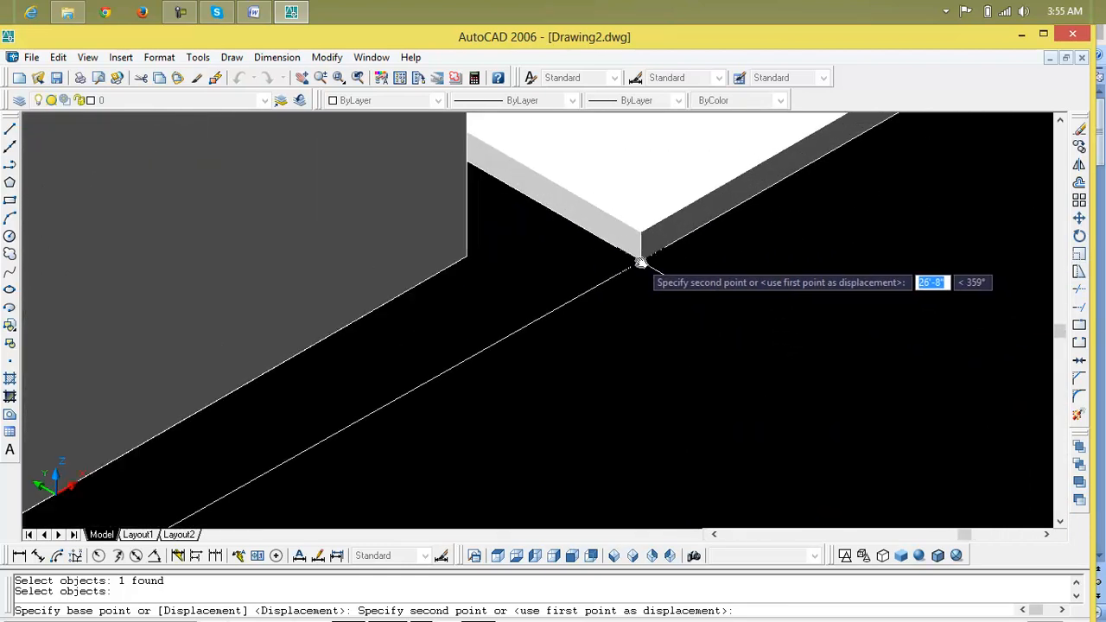
click(466, 259)
Step: Place another copy of the door-sill slab in the rear wall's far door gap and end the copying
scroll(518, 272, down, 2)
scroll(596, 289, down, 6)
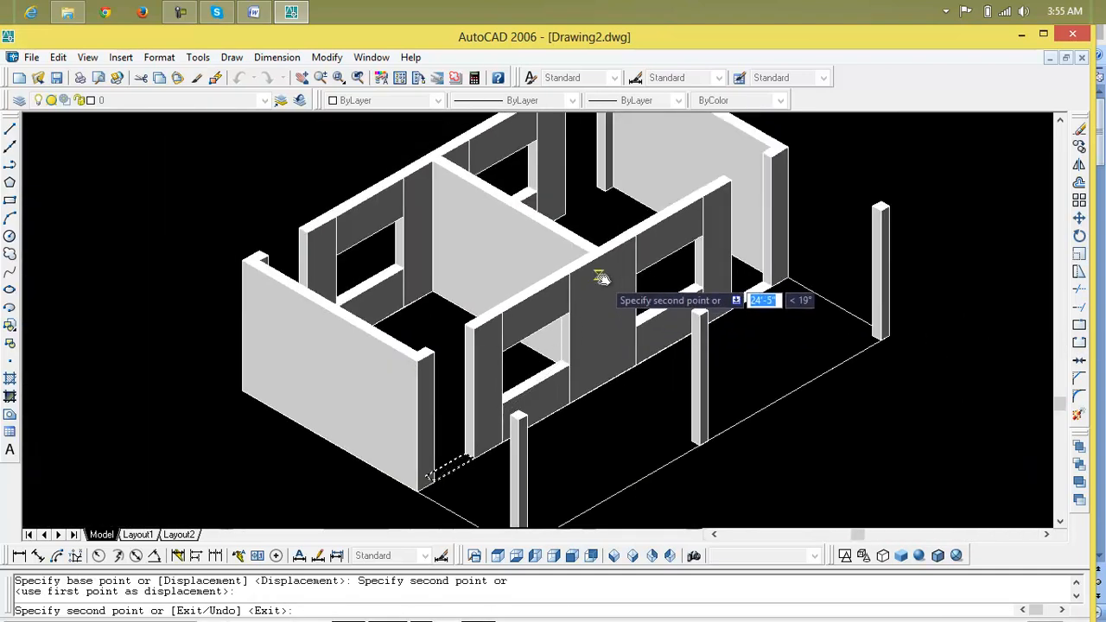
scroll(573, 303, up, 5)
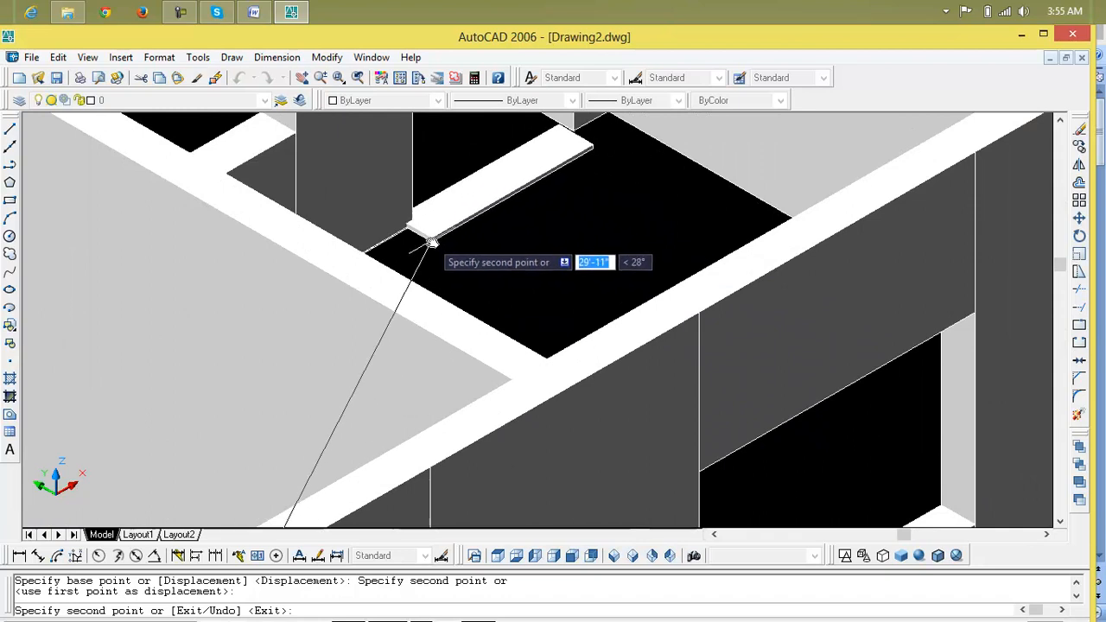
click(412, 225)
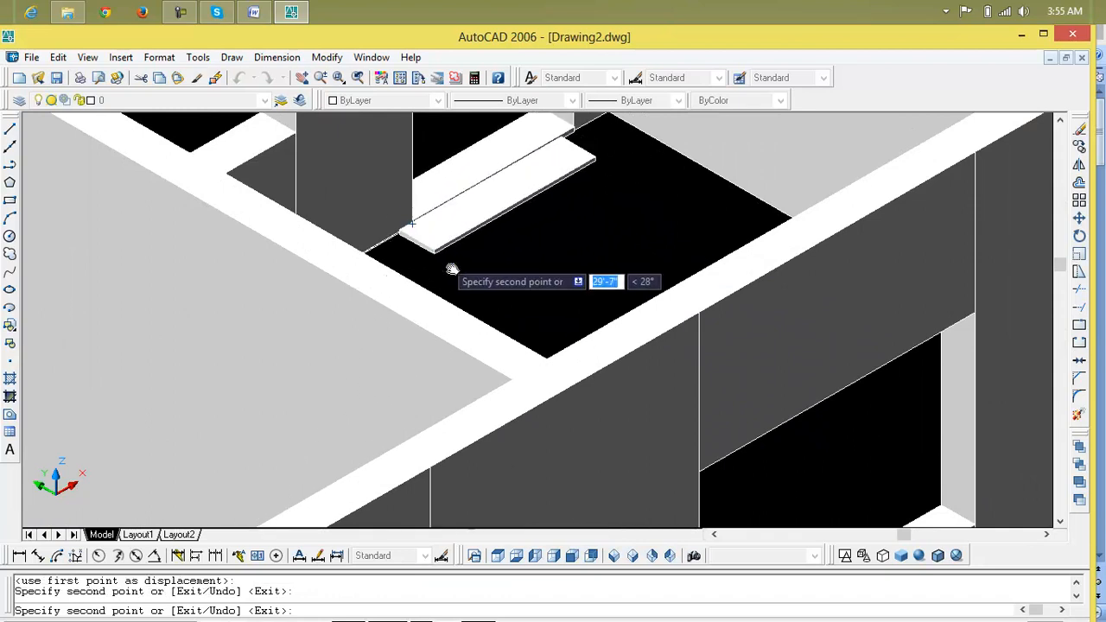
scroll(423, 242, down, 5)
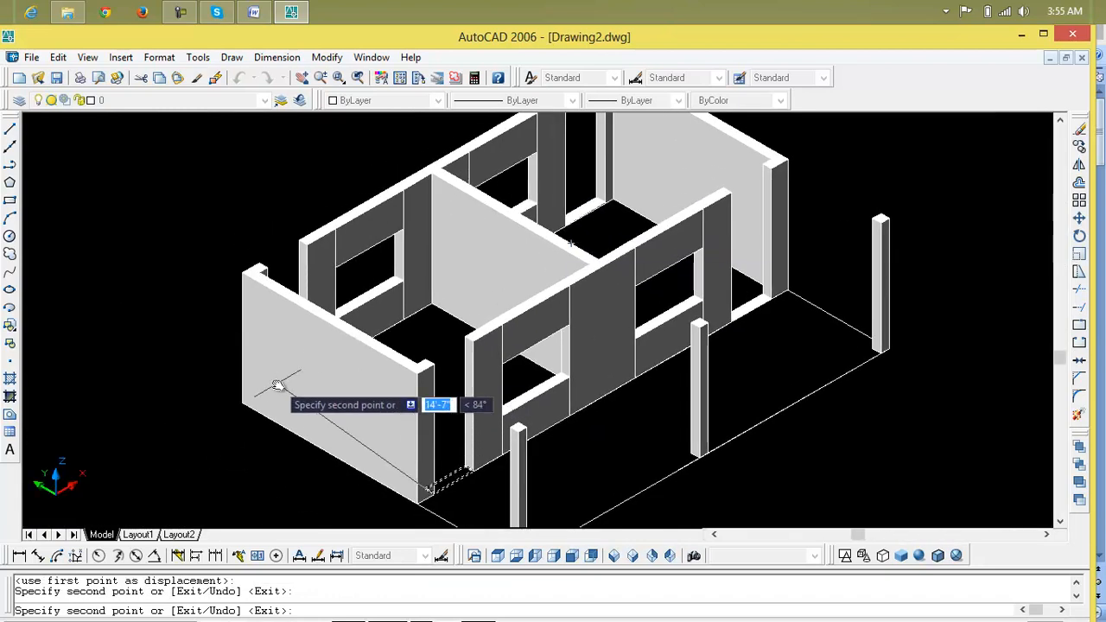
scroll(288, 385, up, 4)
key(Escape)
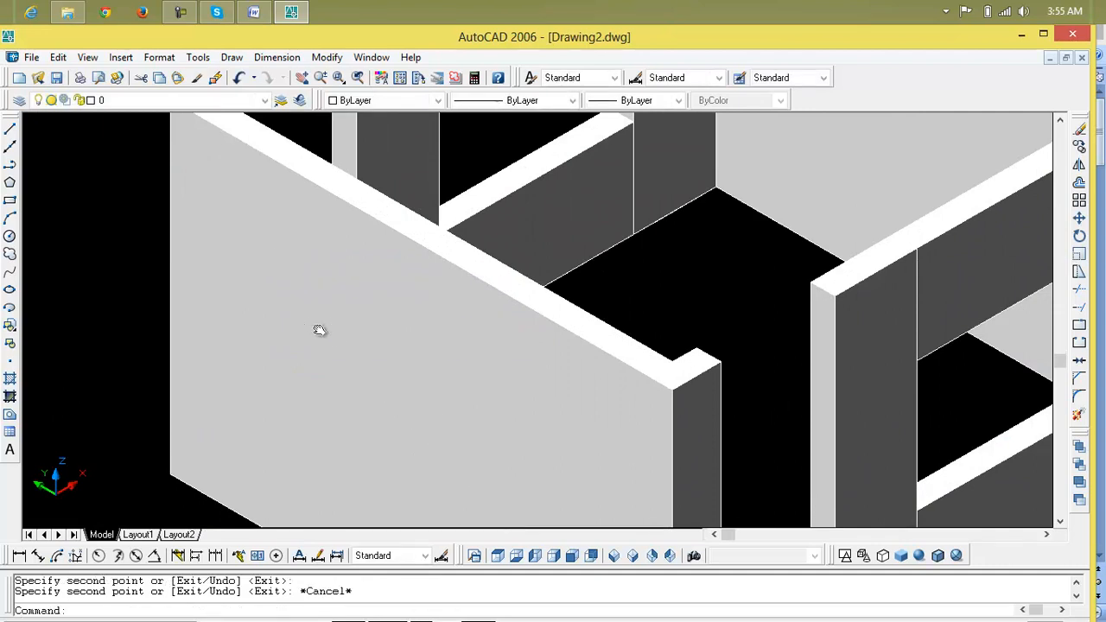
Step: Display the house model as a 2D wireframe
scroll(321, 326, down, 5)
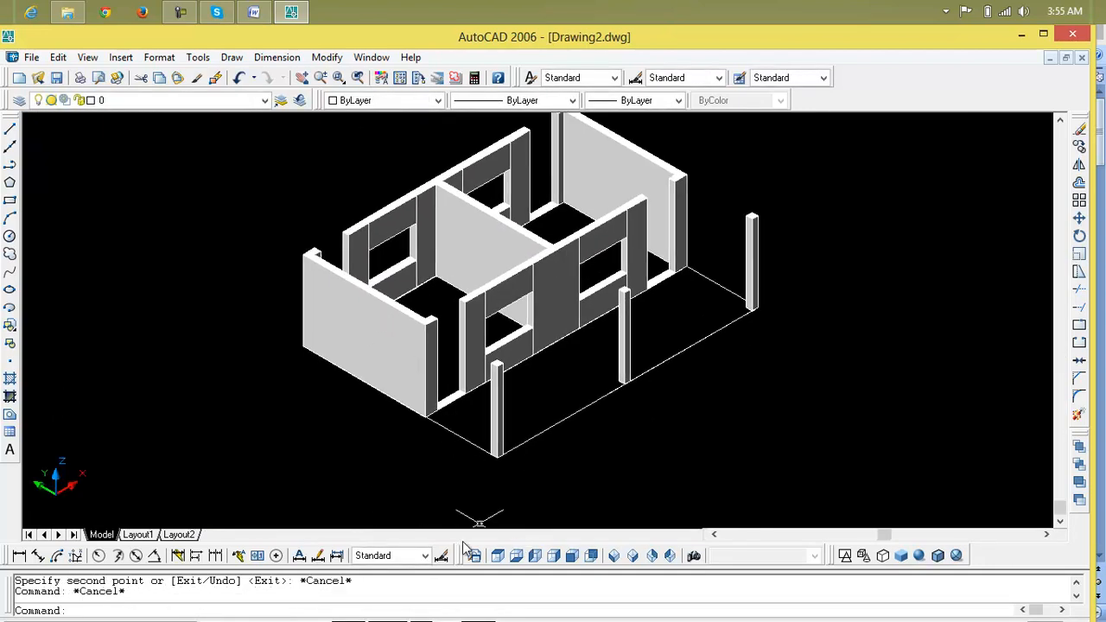
click(854, 559)
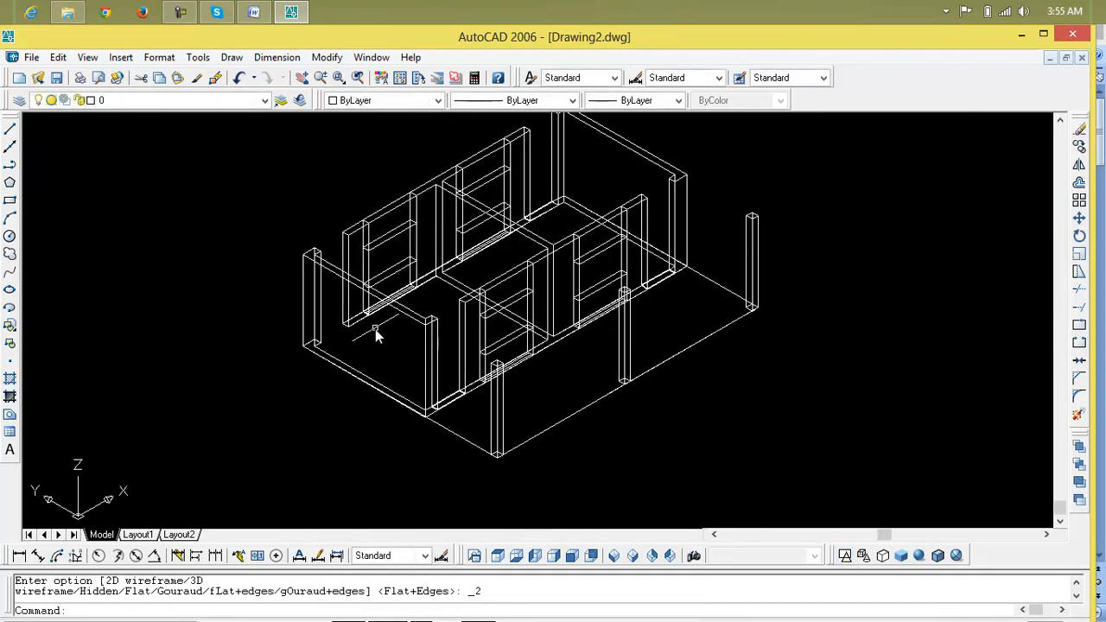
scroll(372, 329, up, 5)
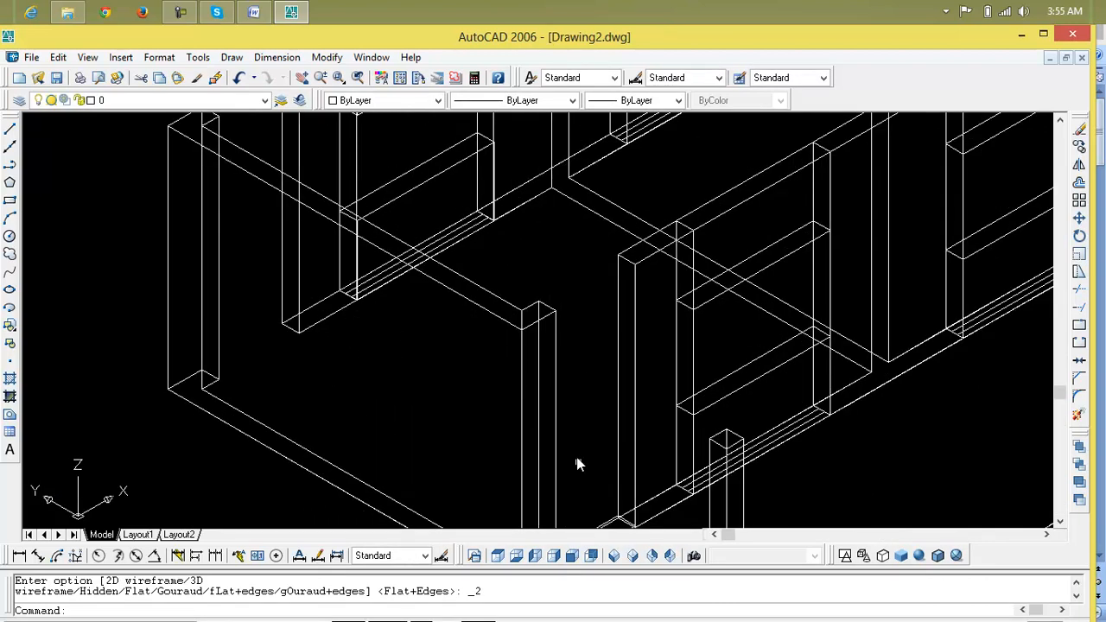
scroll(591, 512, down, 2)
scroll(593, 328, up, 6)
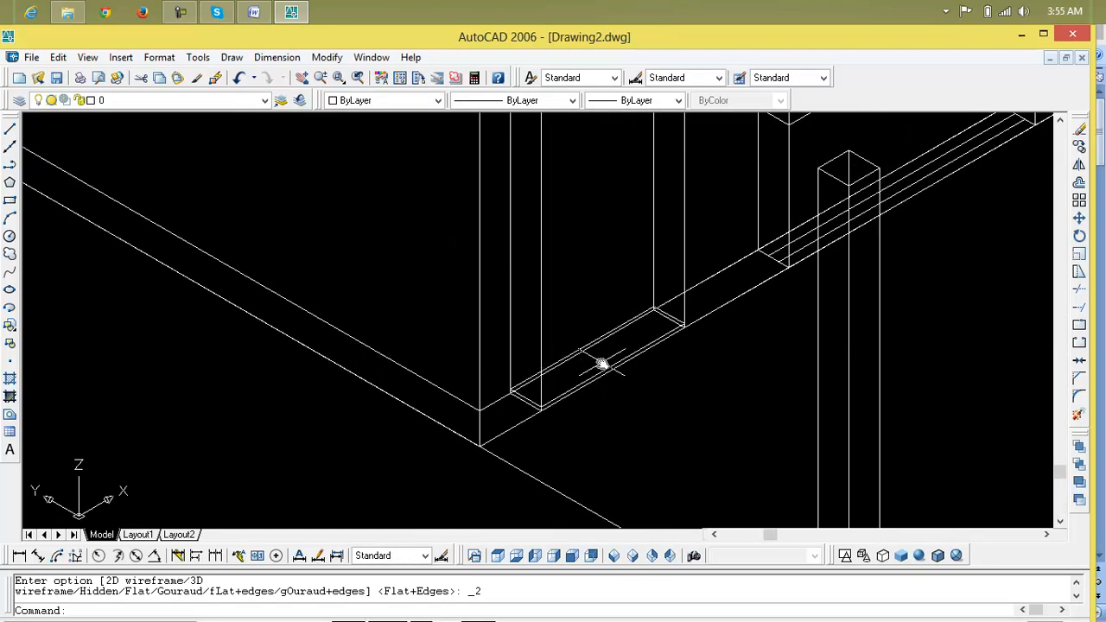
Step: Copy the front wall's near door-sill slab from its outer lower corner to the matching corner of the rear wall's near door gap
click(602, 366)
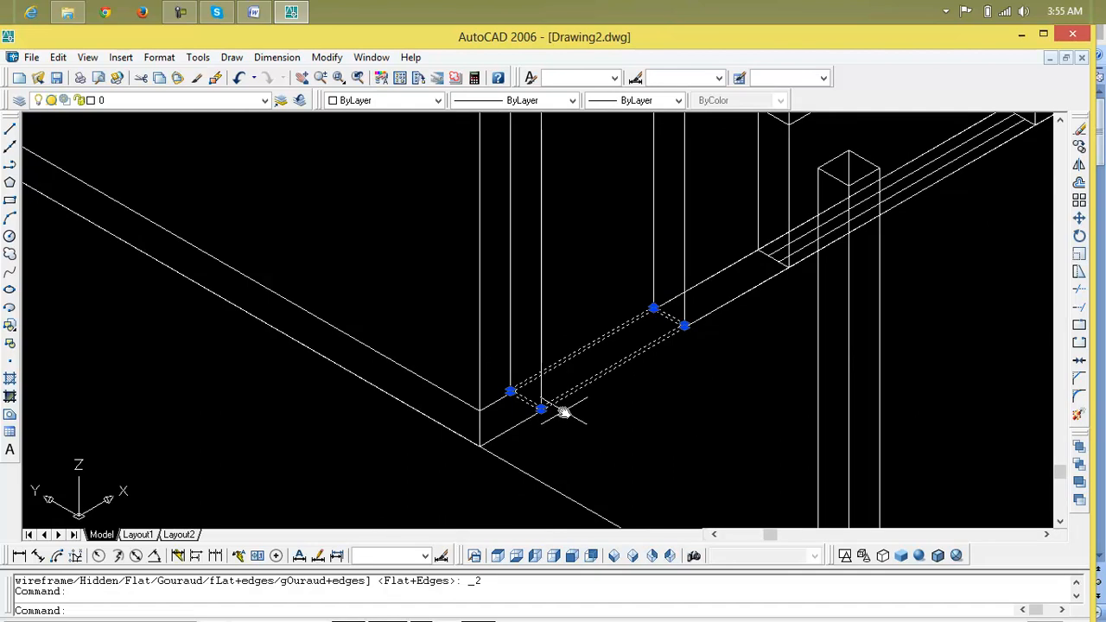
text(cp)
key(Return)
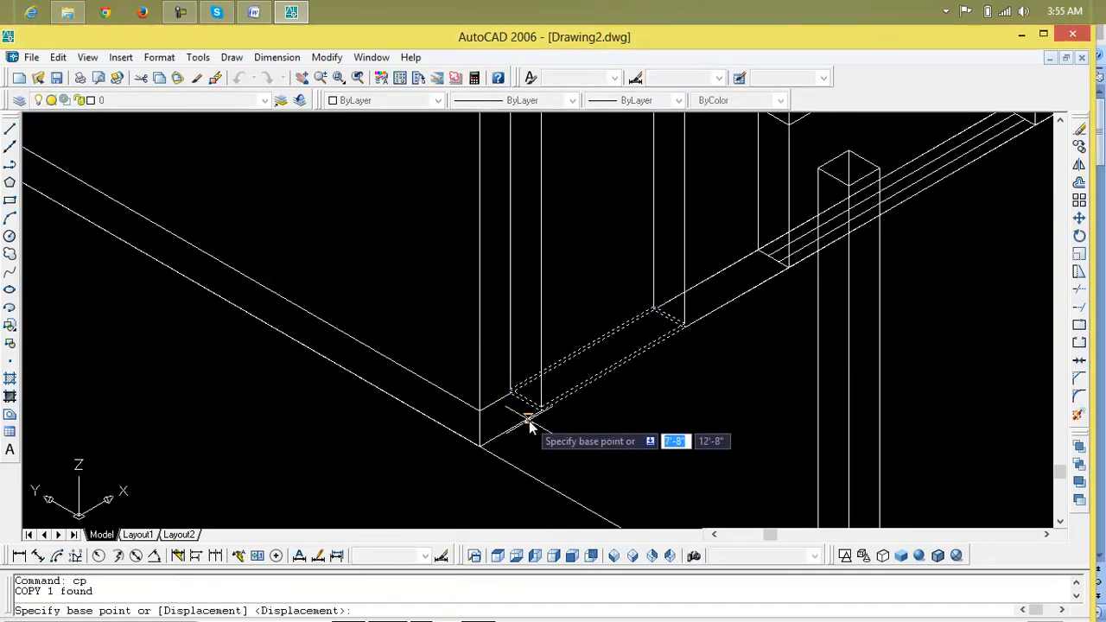
scroll(536, 410, up, 5)
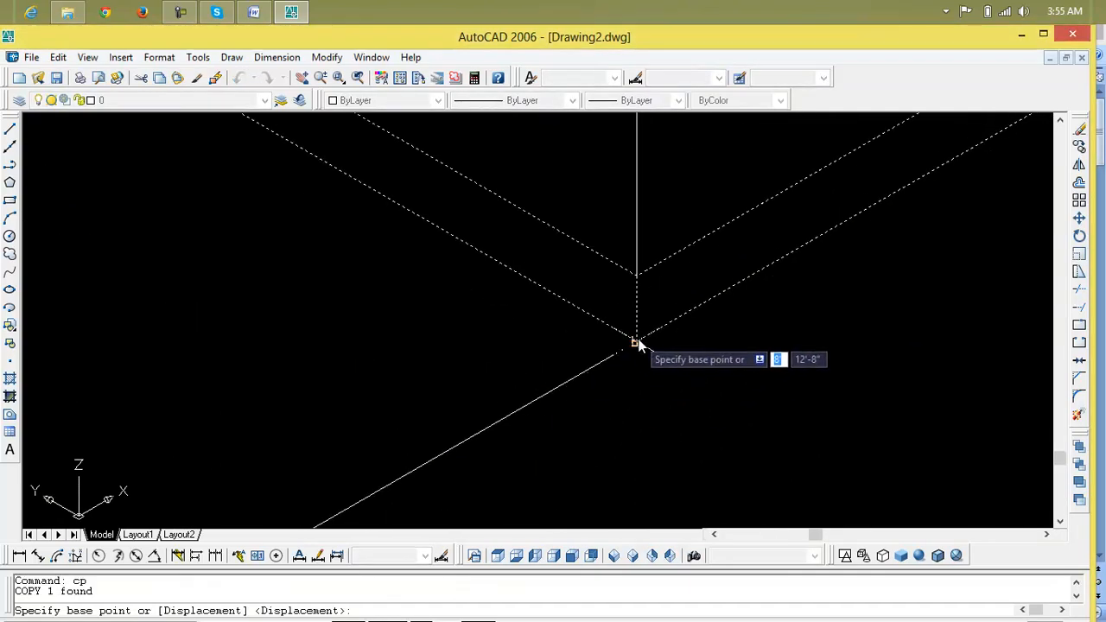
click(637, 344)
scroll(543, 338, down, 5)
scroll(484, 337, down, 3)
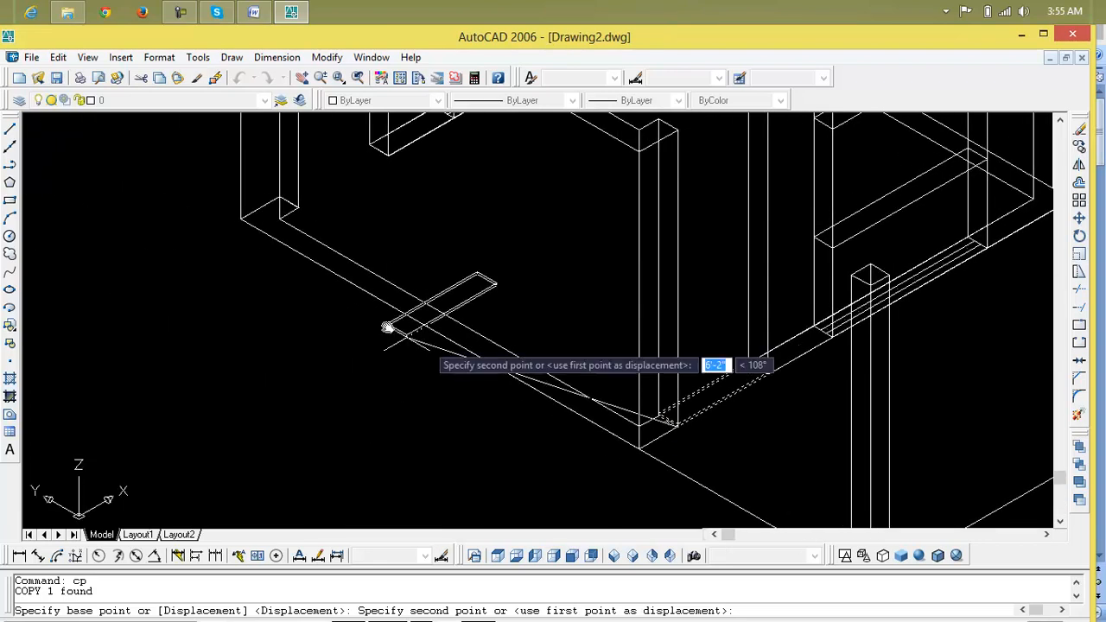
scroll(289, 202, up, 6)
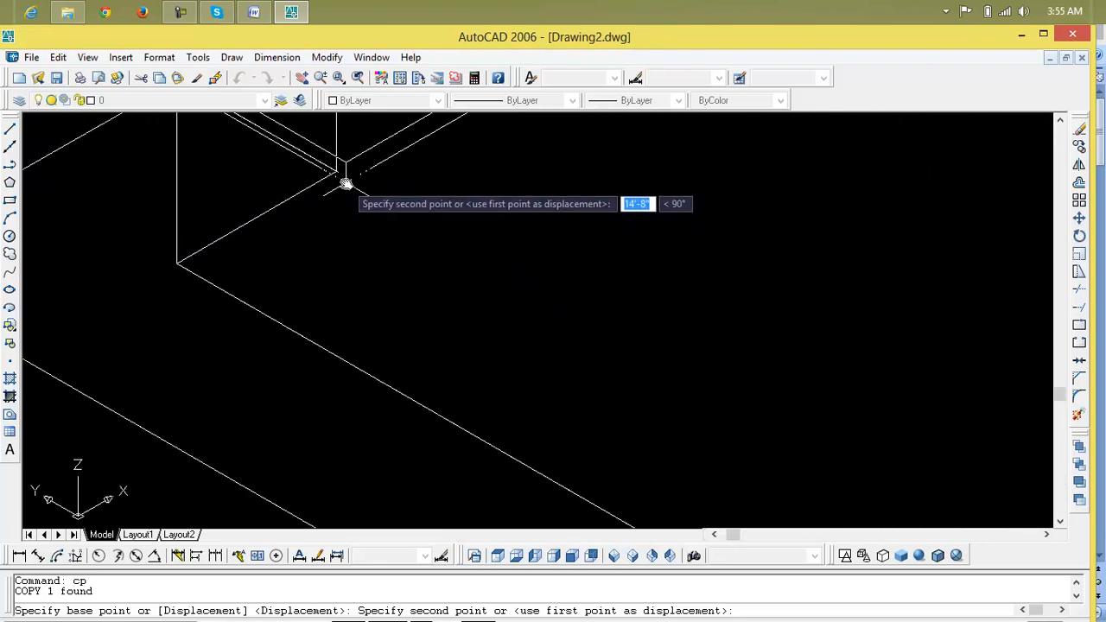
scroll(335, 171, up, 2)
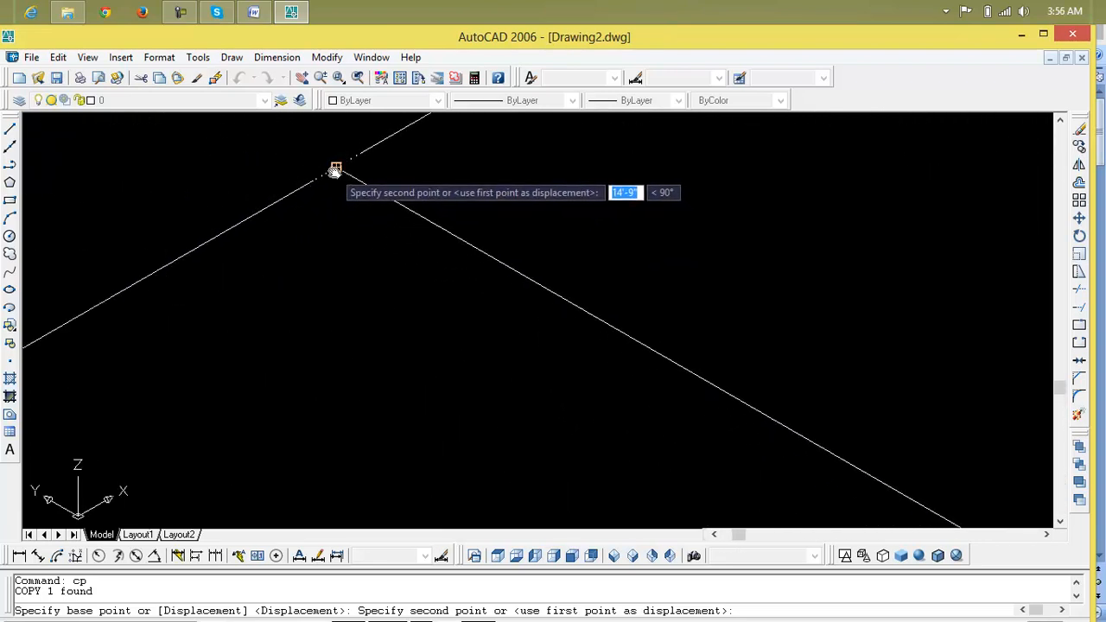
click(335, 169)
key(Escape)
scroll(380, 267, down, 6)
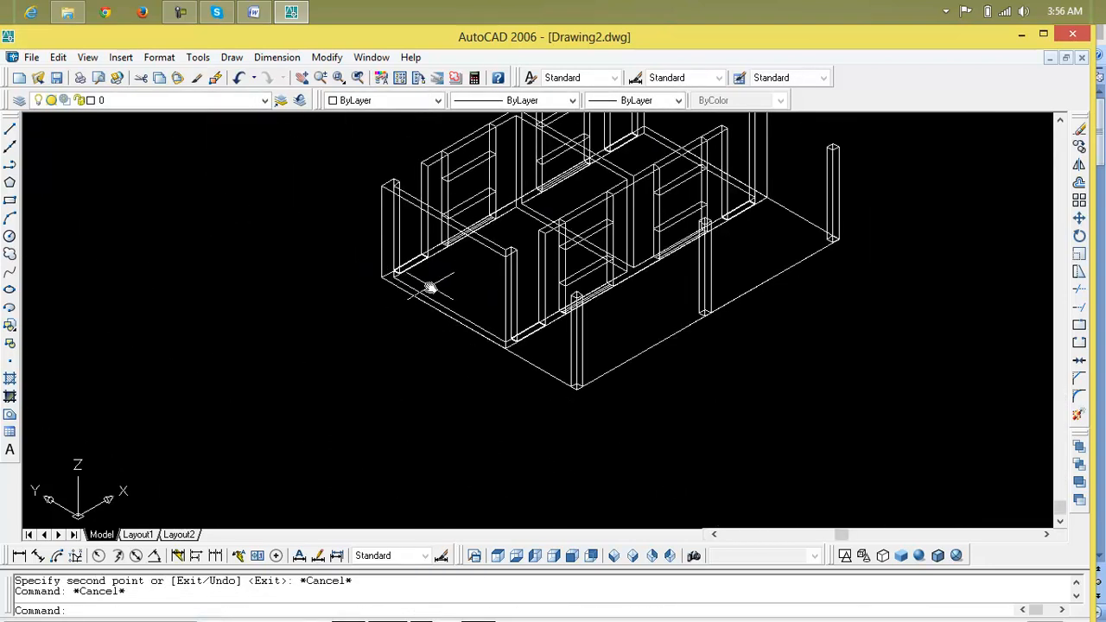
key(Escape)
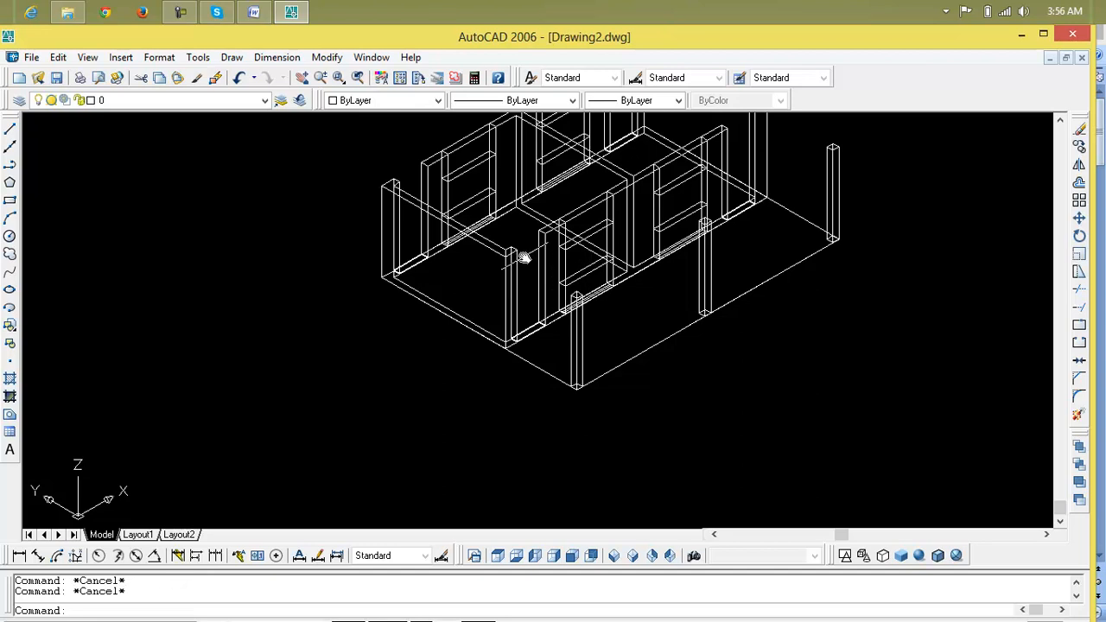
Step: Draw a rectangle across the top of the front wall's near door gap, between the adjoining wall tops
scroll(527, 259, up, 5)
text(re)
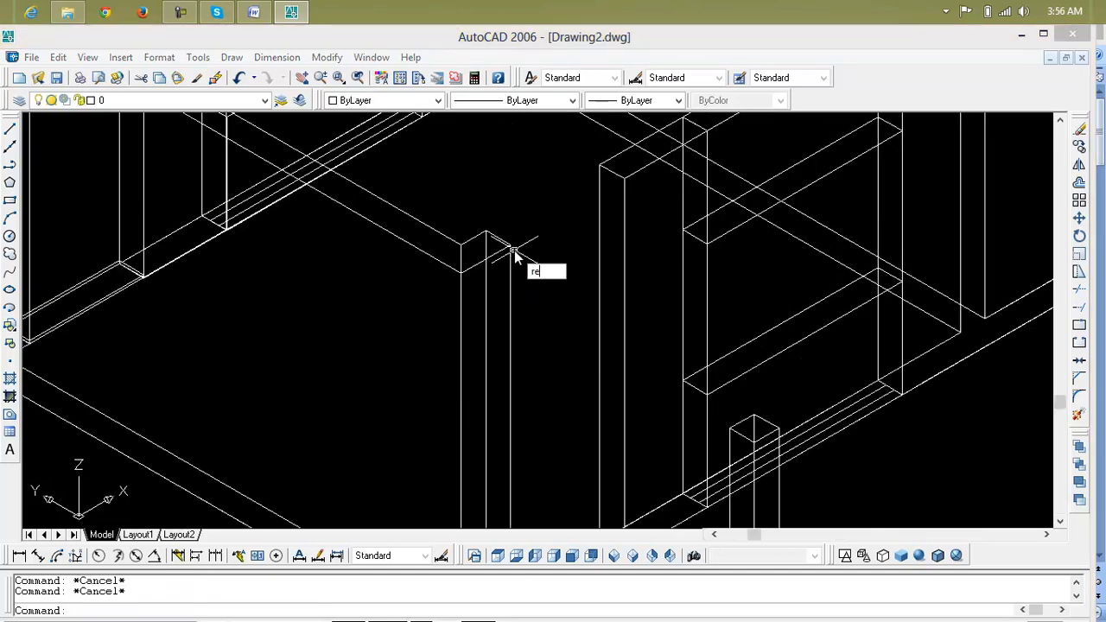
text(c)
key(Return)
click(487, 233)
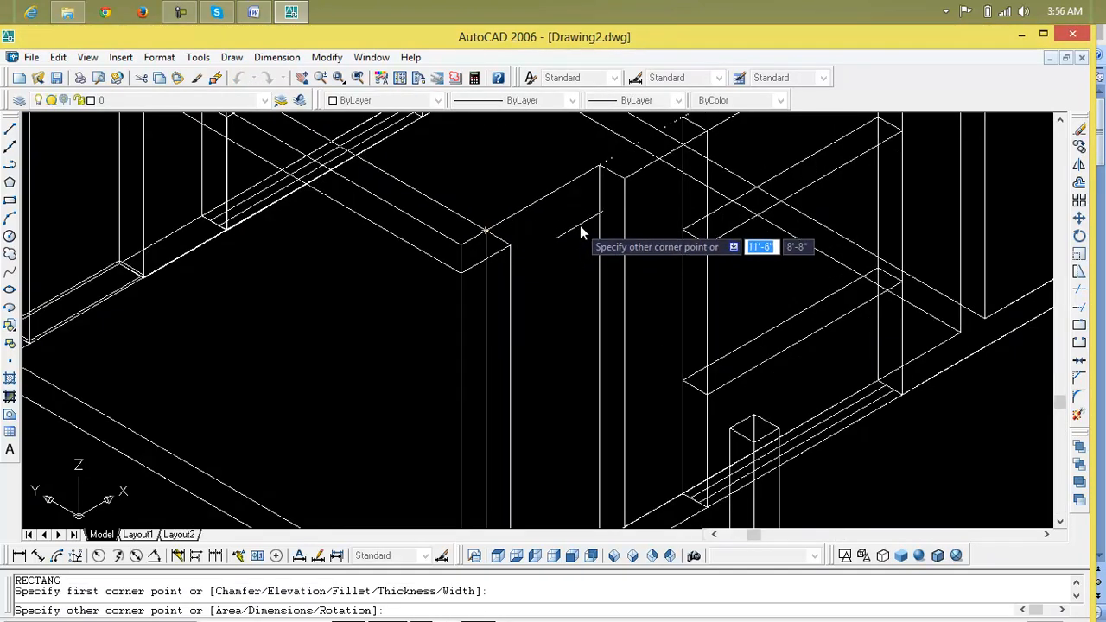
click(625, 178)
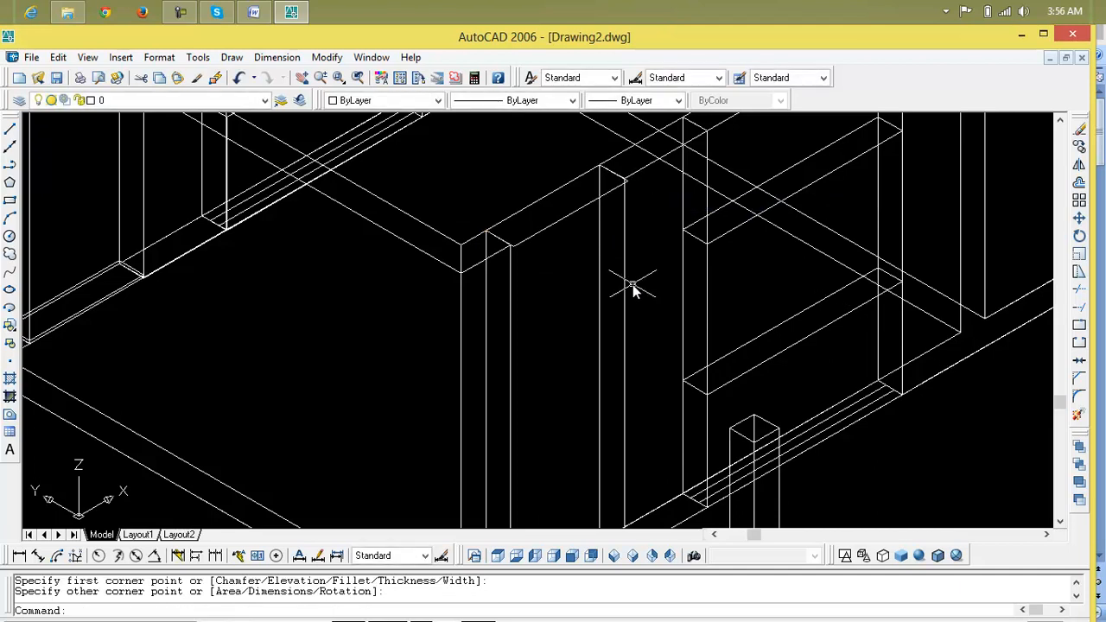
key(Escape)
key(Escape)
text(ex)
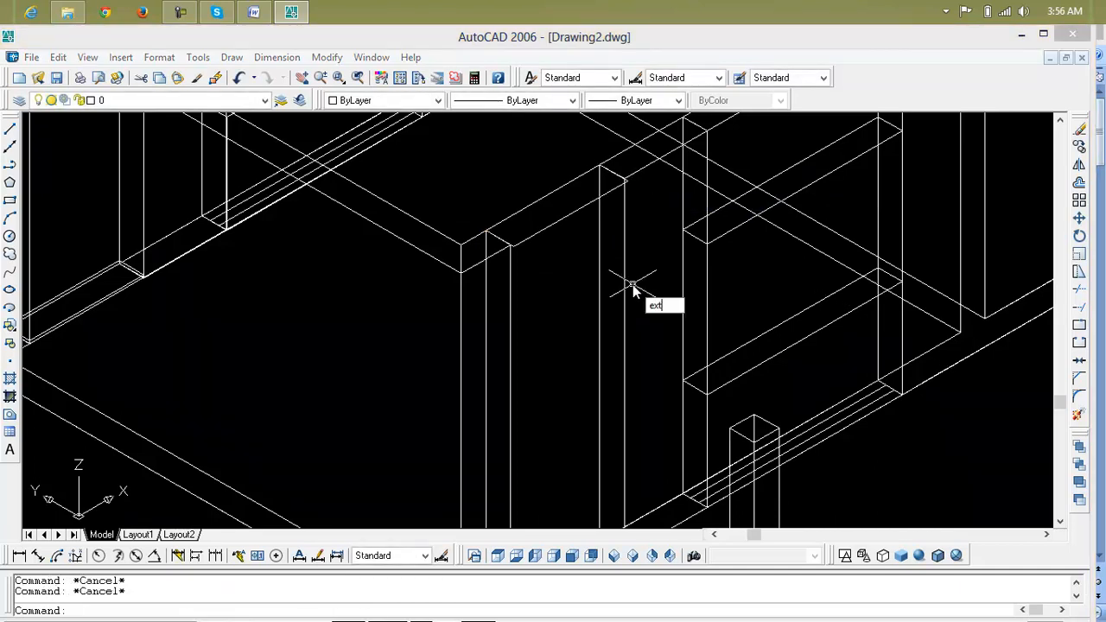
text(t)
key(Return)
text(-3')
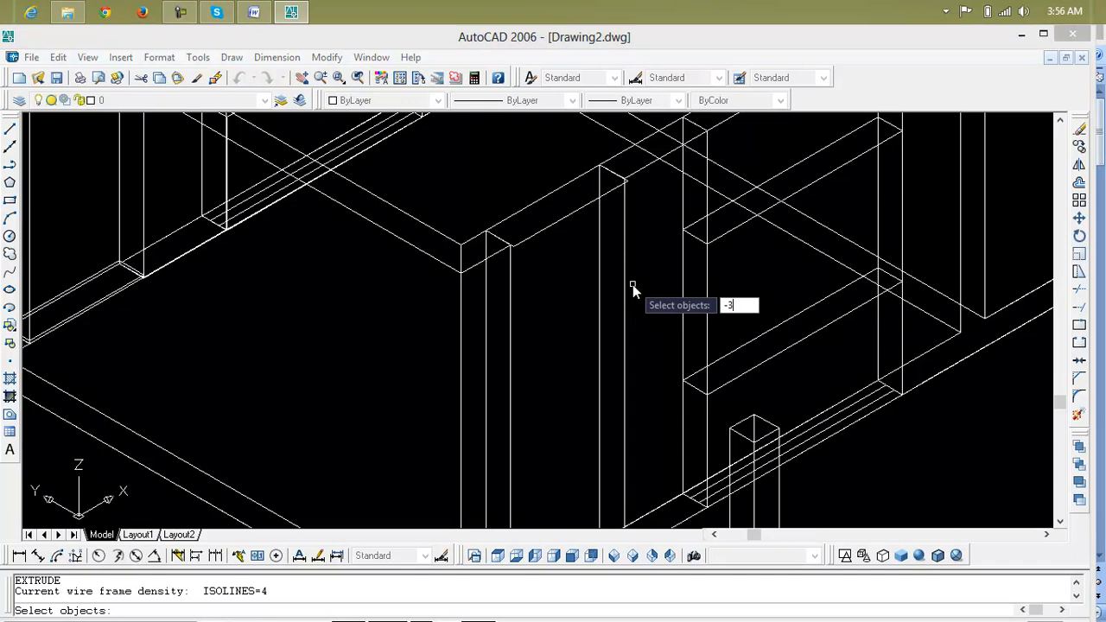
key(Return)
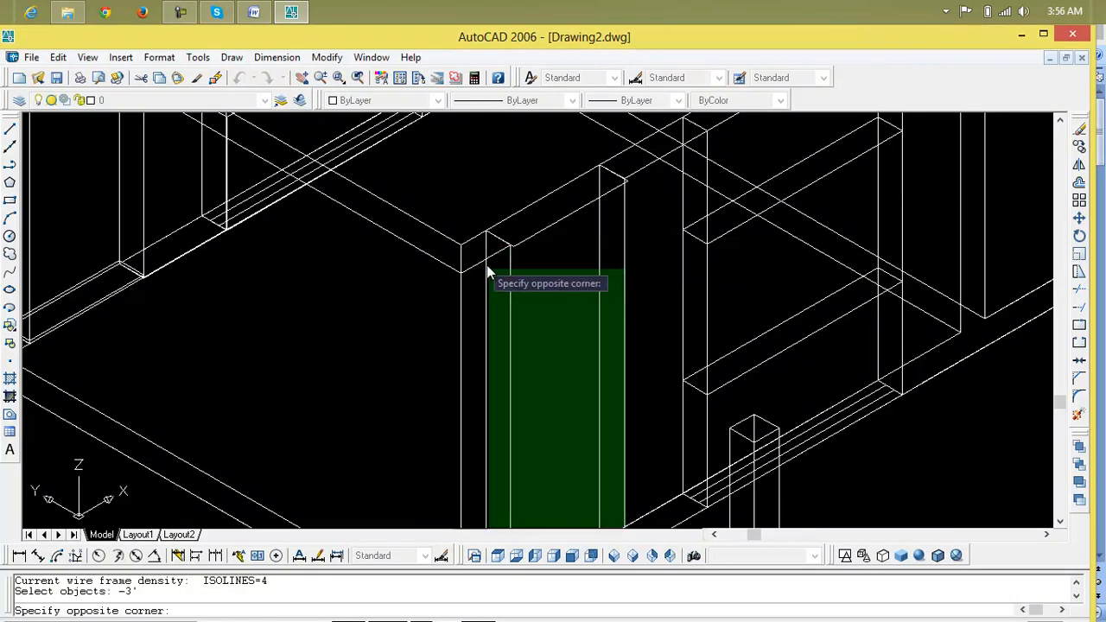
key(Escape)
key(Escape)
key(Escape)
key(Escape)
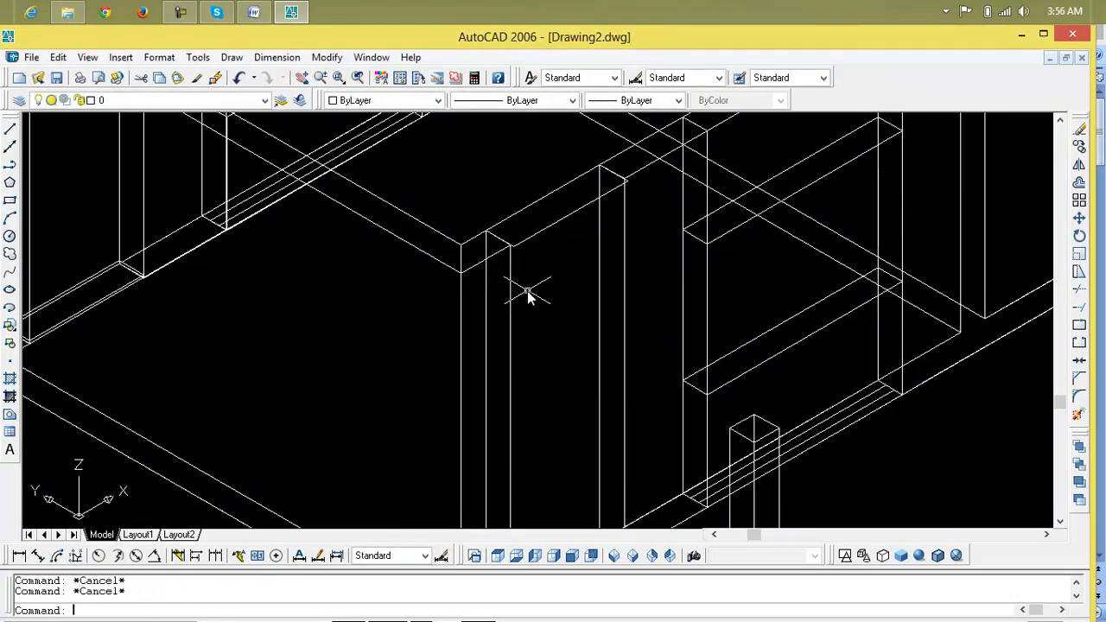
text(ext)
key(Return)
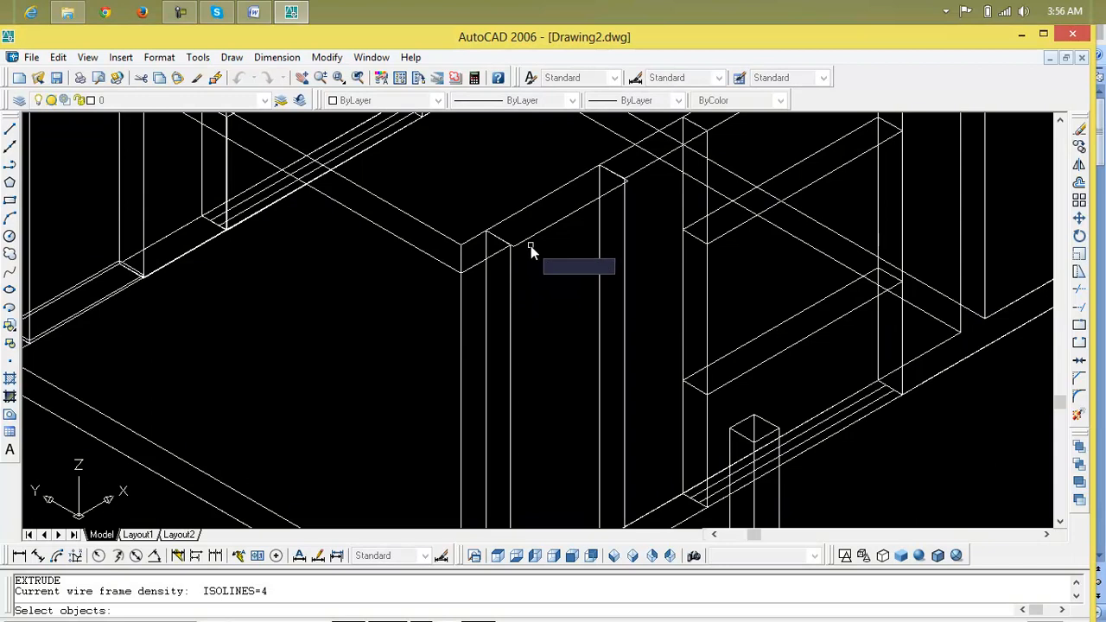
click(529, 241)
key(Return)
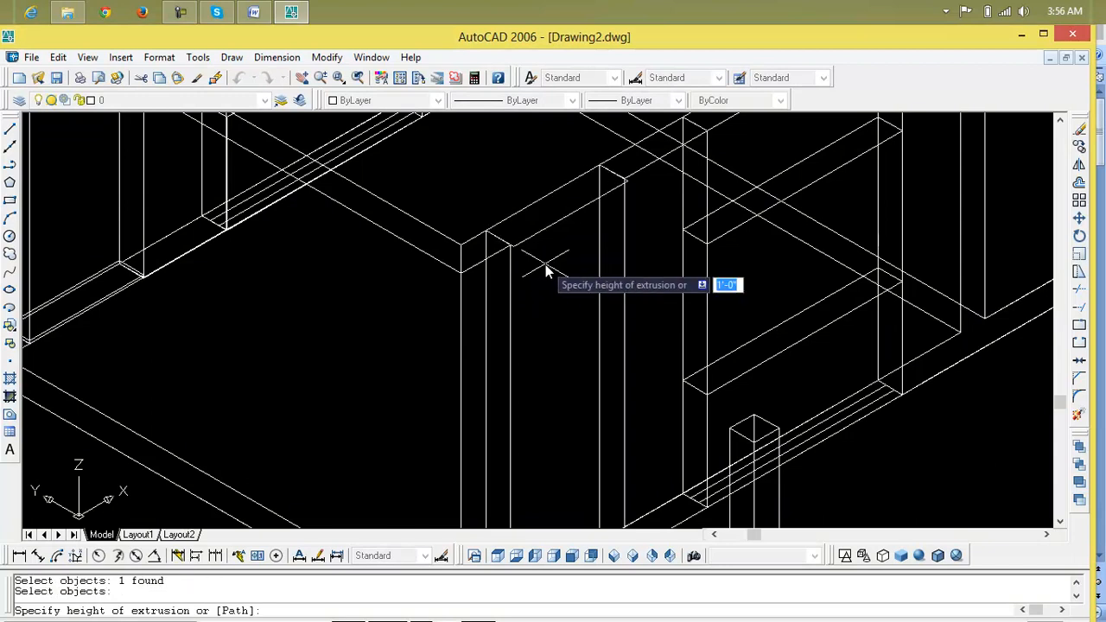
text(-)
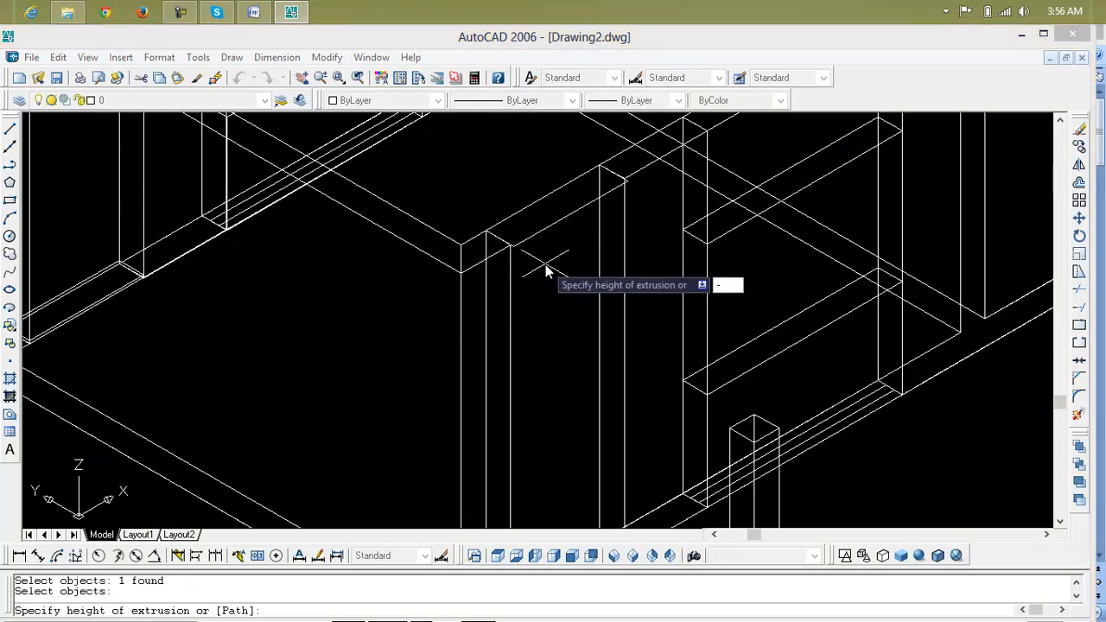
key(Escape)
Step: Delete the rectangle drawn across the top of the front wall's near door gap
scroll(540, 259, up, 5)
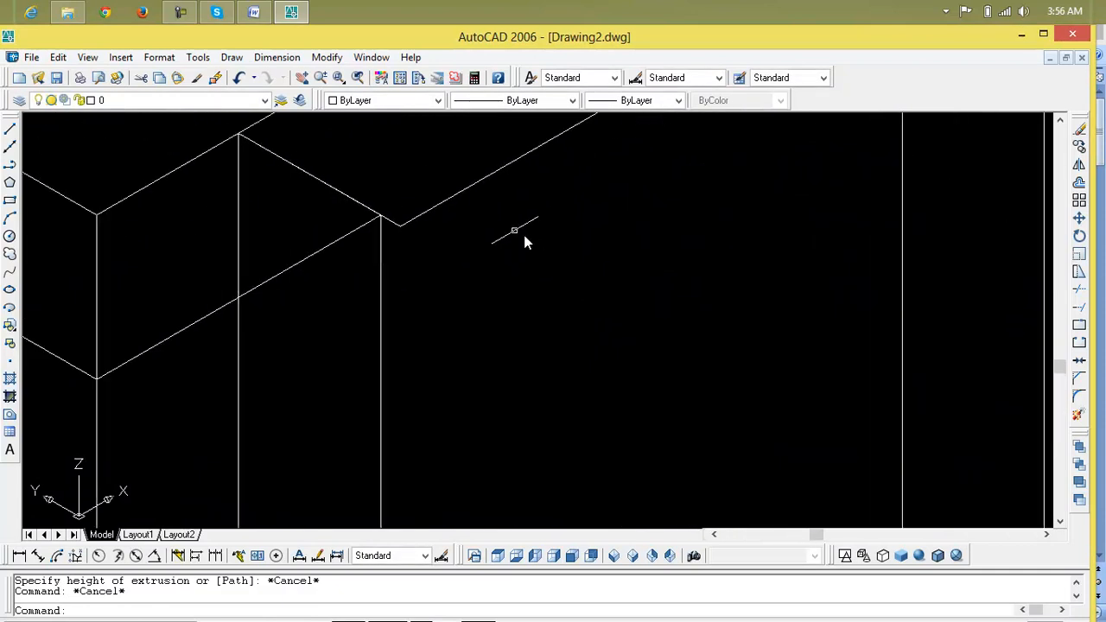
click(435, 208)
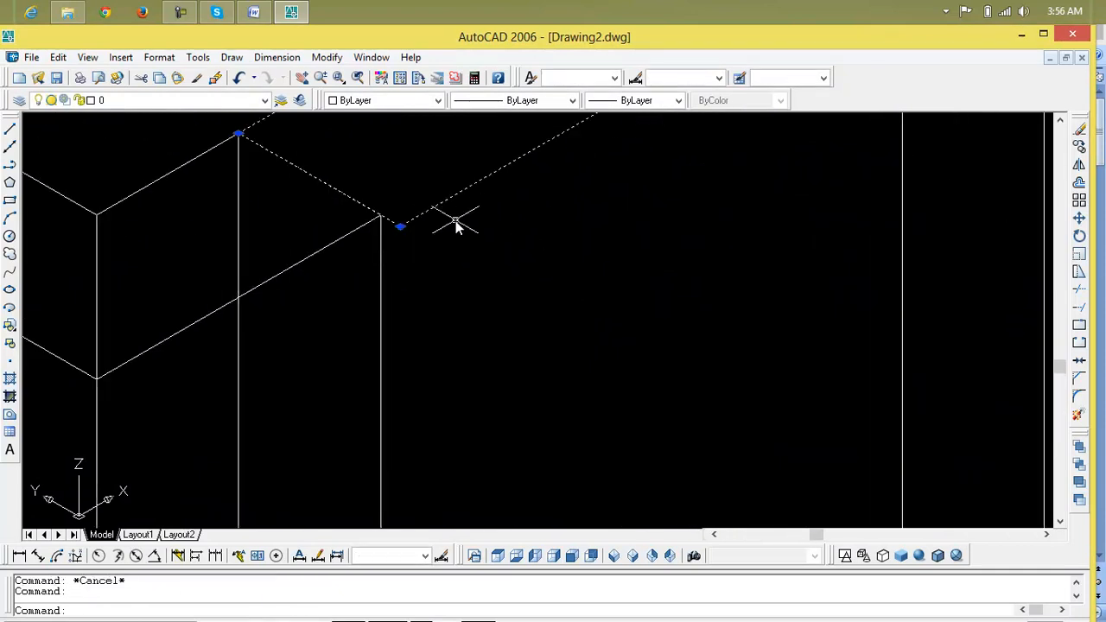
key(Delete)
Step: Draw a rectangle over the front wall's near door gap, snapped to diagonally opposite top corners of the walls on either side
scroll(455, 222, down, 2)
middle_drag(455, 222, 463, 347)
text(rec)
key(Return)
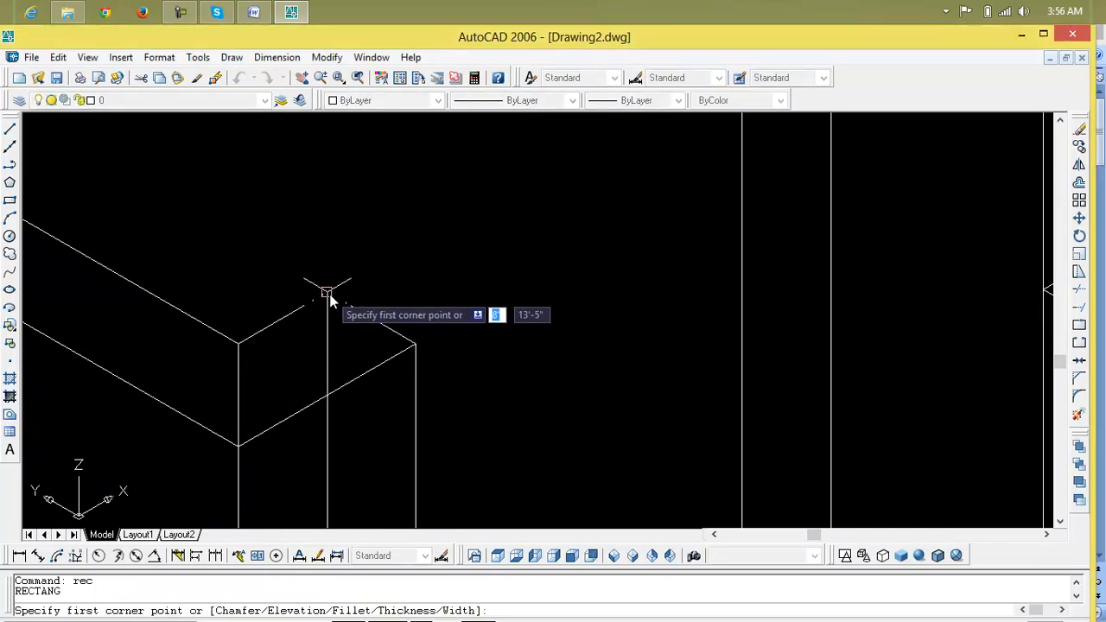
click(329, 293)
scroll(633, 277, down, 2)
middle_drag(633, 278, 593, 402)
scroll(724, 349, up, 3)
scroll(530, 308, up, 3)
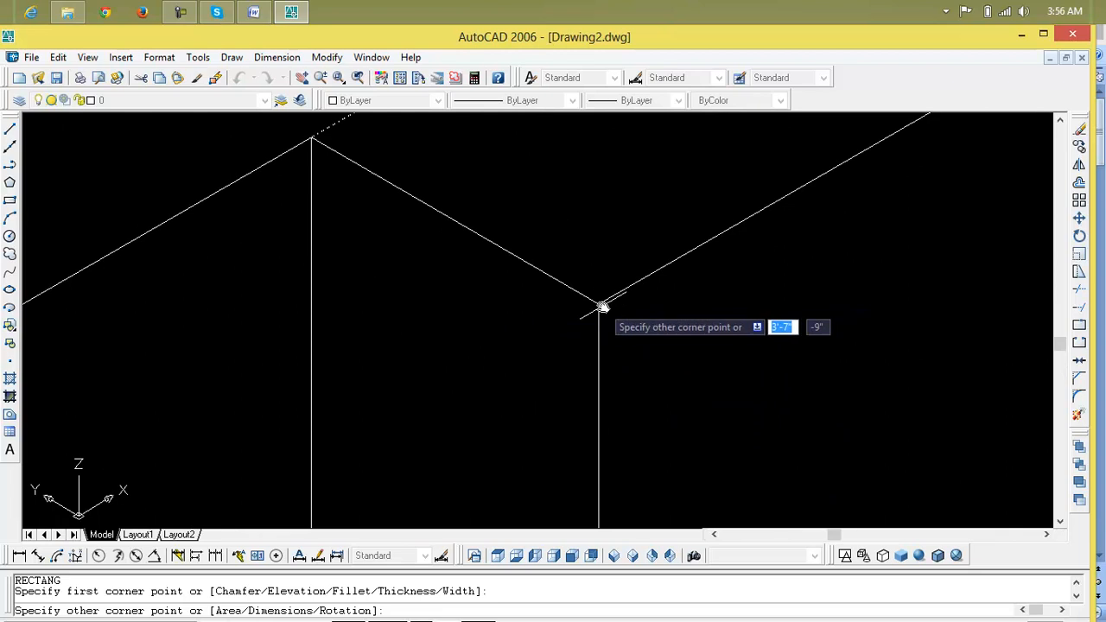
click(604, 306)
scroll(530, 400, down, 4)
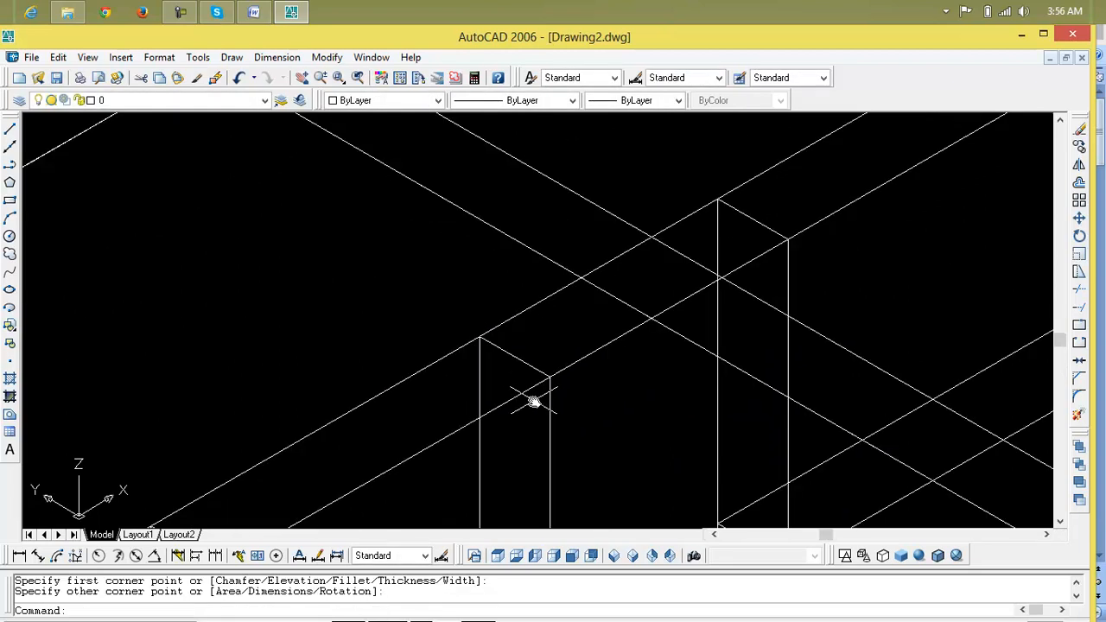
key(Escape)
key(Escape)
Step: Extrude the rectangle above the door gap to a height of -3' with a taper angle of 0
text(ex)
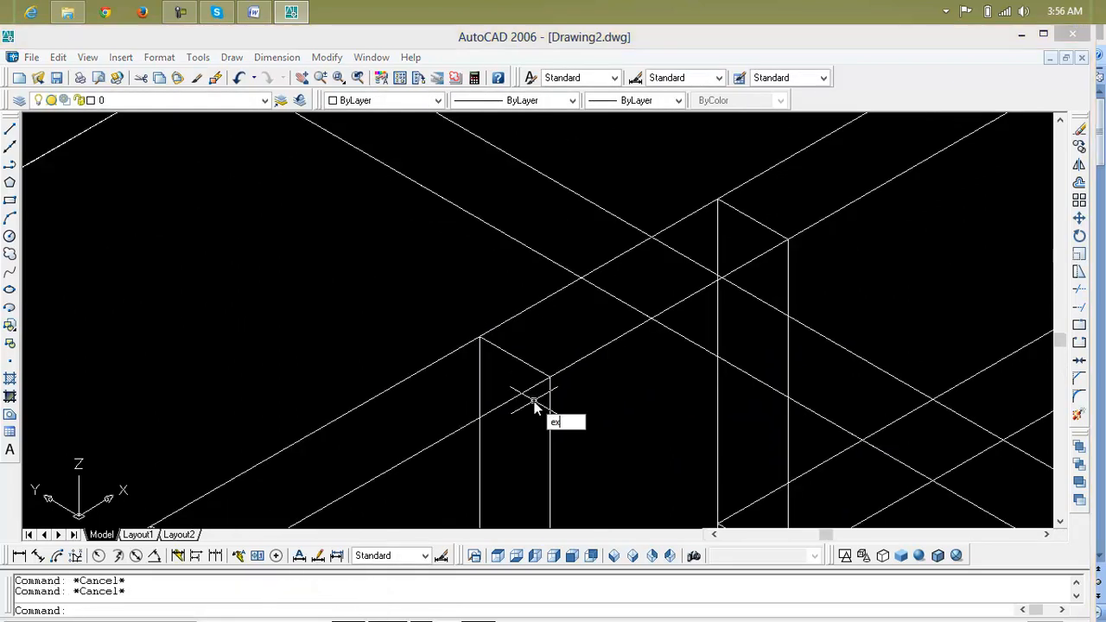
text(t)
key(Return)
click(504, 404)
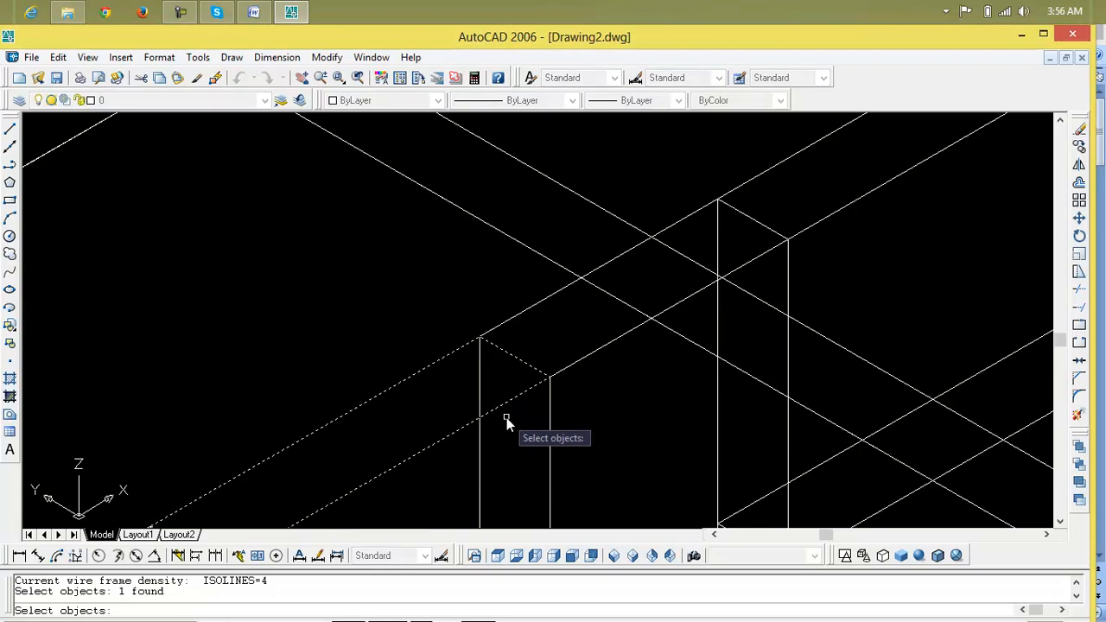
key(Return)
text(-3)
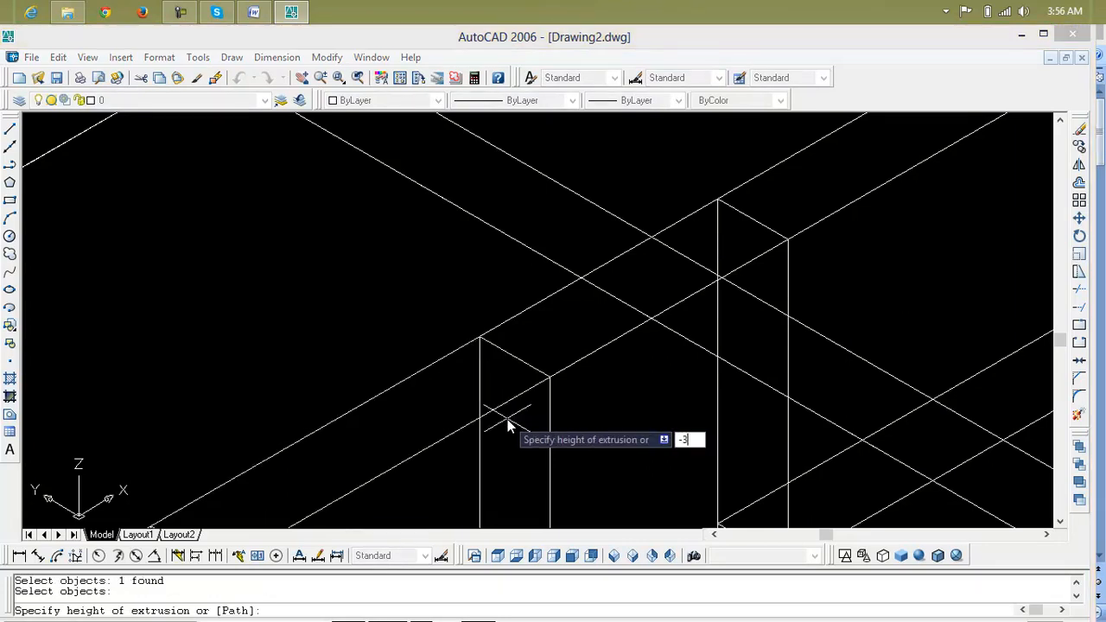
key(Return)
key(Return)
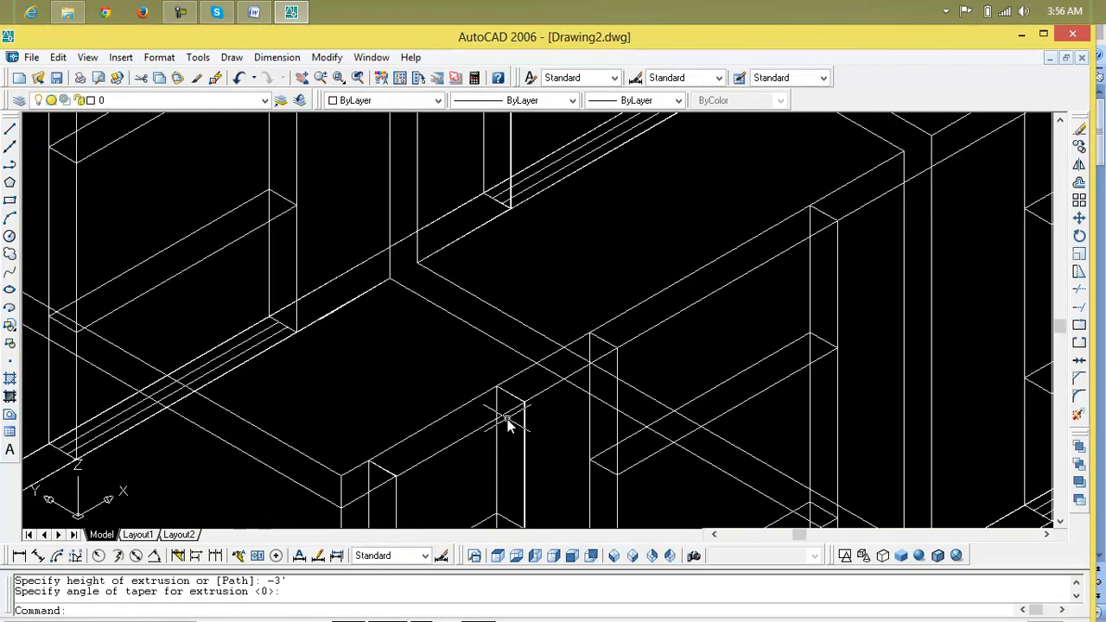
Step: Copy the 3' wall block above the door from its upper inner corner to the matching corner of the rear wall's near door gap
middle_drag(512, 436, 571, 327)
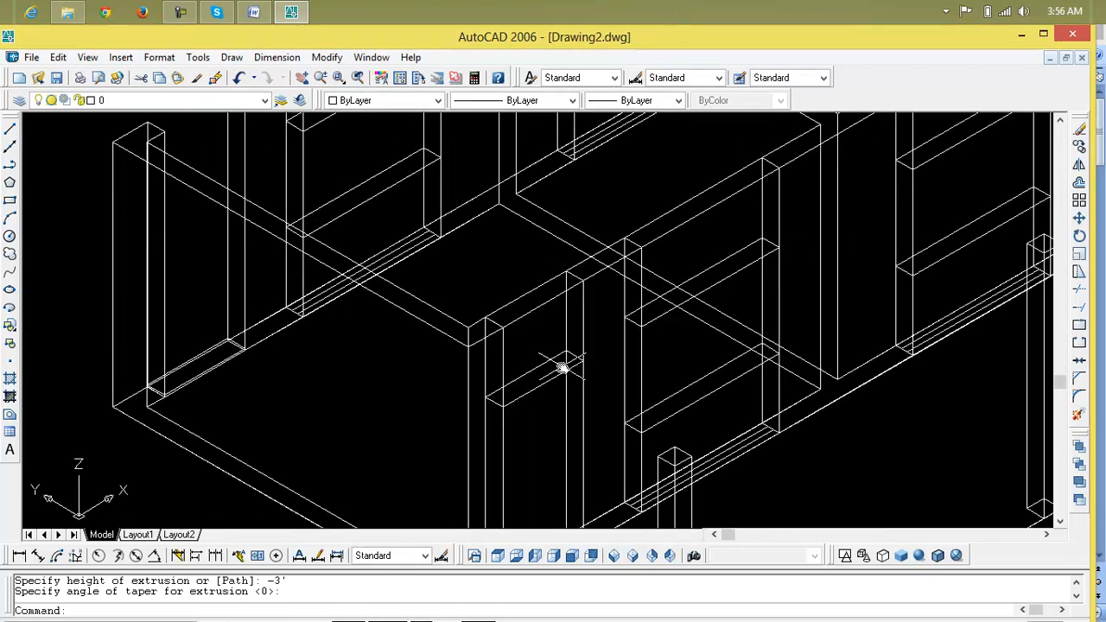
key(Escape)
text(cp)
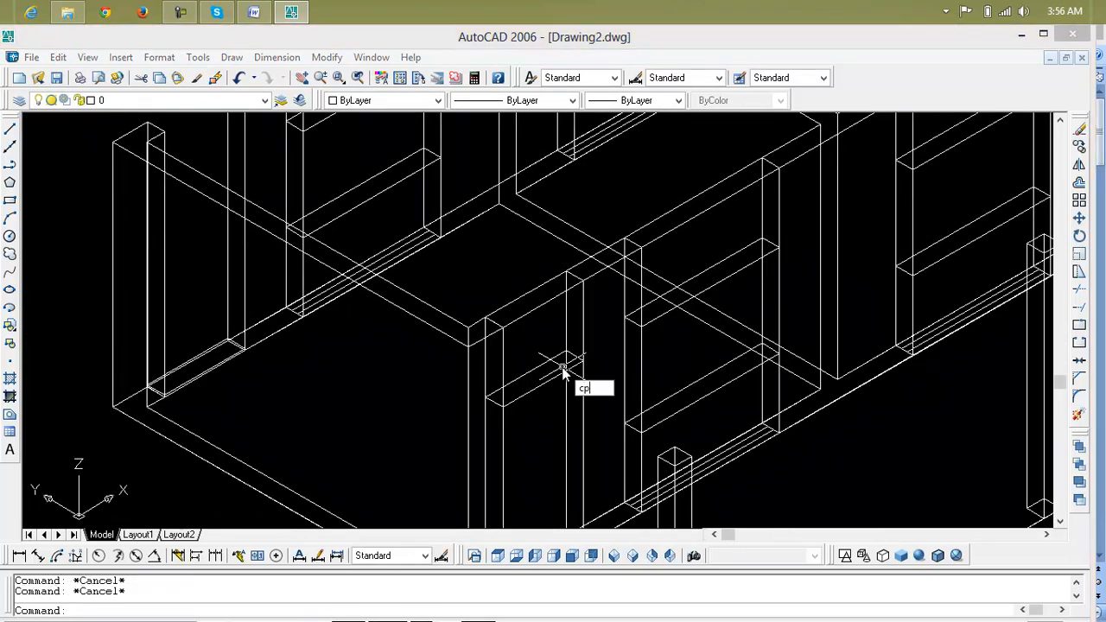
key(Return)
click(554, 379)
key(Return)
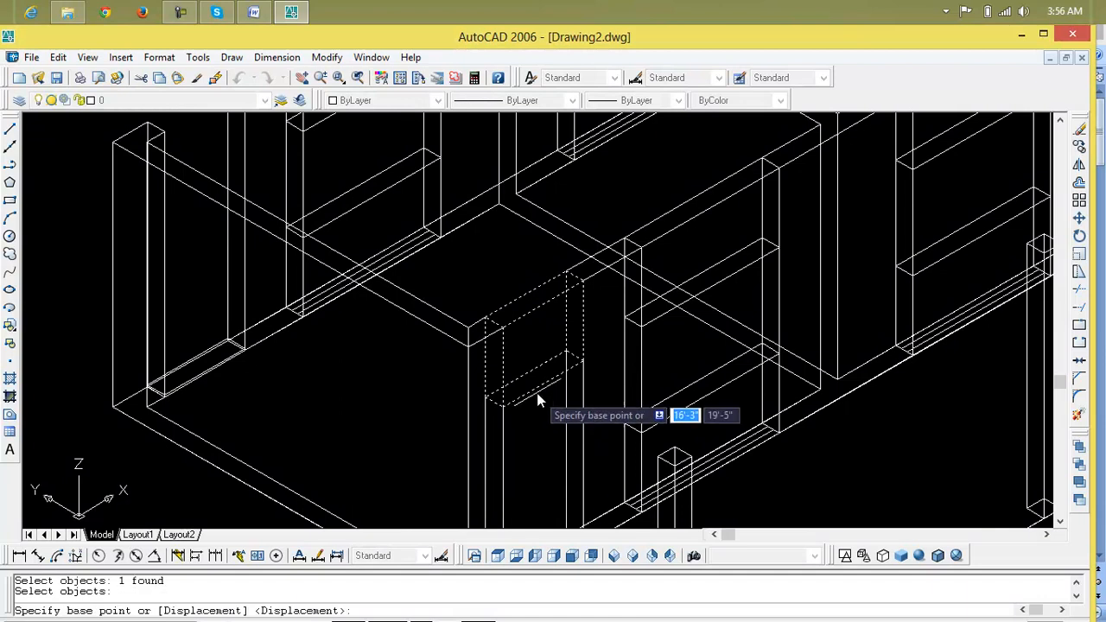
scroll(484, 333, up, 5)
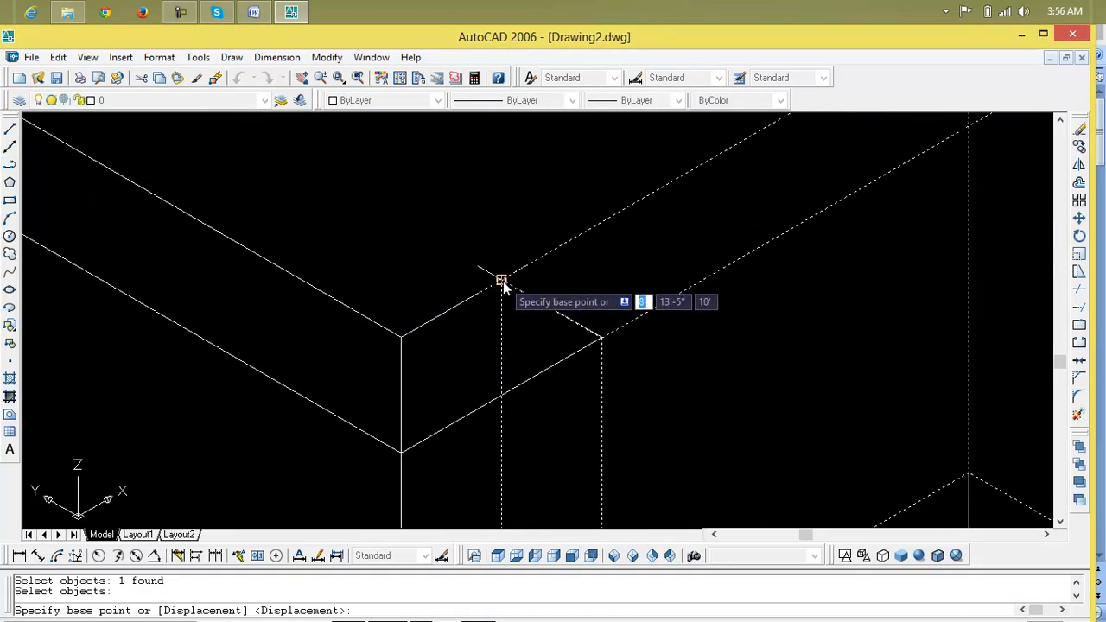
click(503, 282)
scroll(494, 363, down, 6)
scroll(420, 317, up, 7)
scroll(379, 406, up, 2)
click(585, 328)
scroll(645, 380, down, 8)
Step: Copy the 3' over-door wall block to the rear wall's far door gap, snapped to the matching upper wall corner
middle_drag(654, 383, 178, 407)
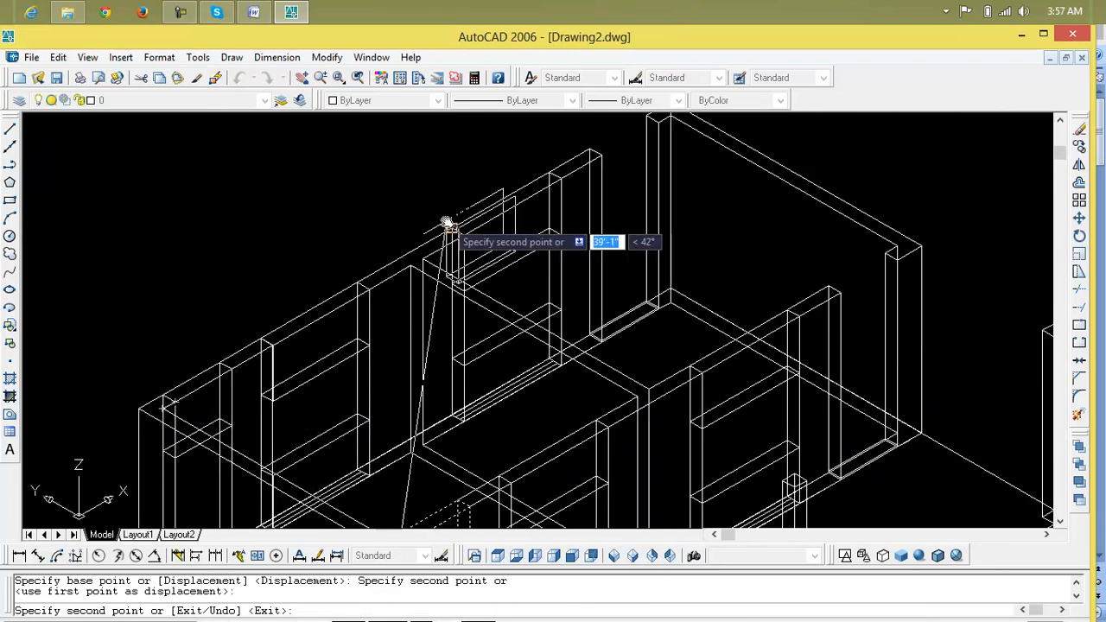
scroll(385, 298, up, 2)
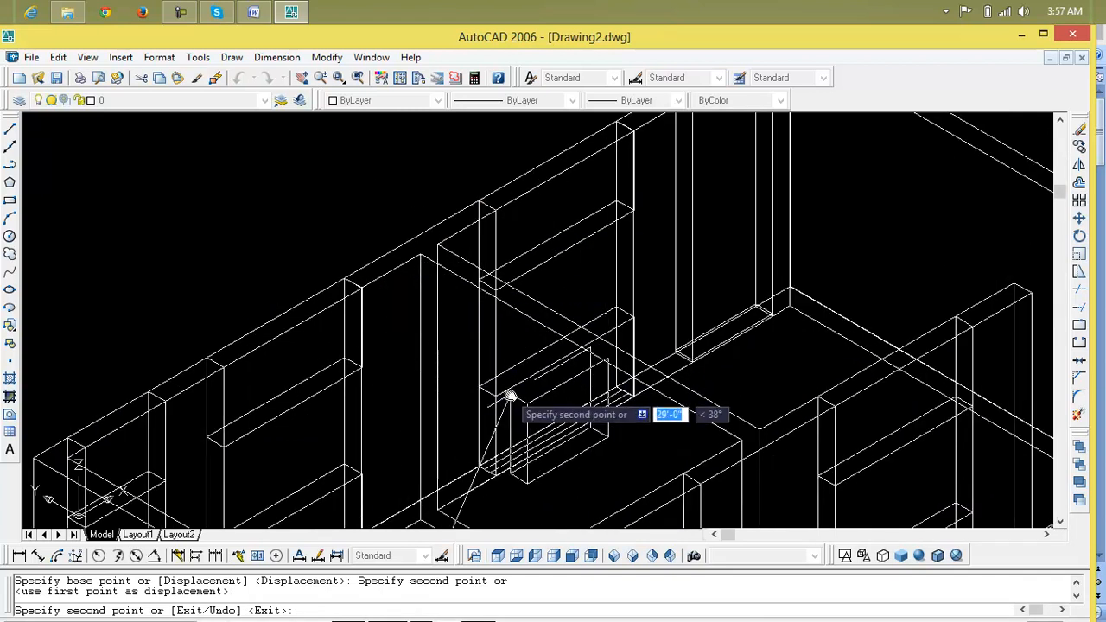
scroll(474, 385, down, 3)
mouse_move(528, 398)
middle_down()
mouse_move(515, 358)
mouse_move(484, 363)
middle_up()
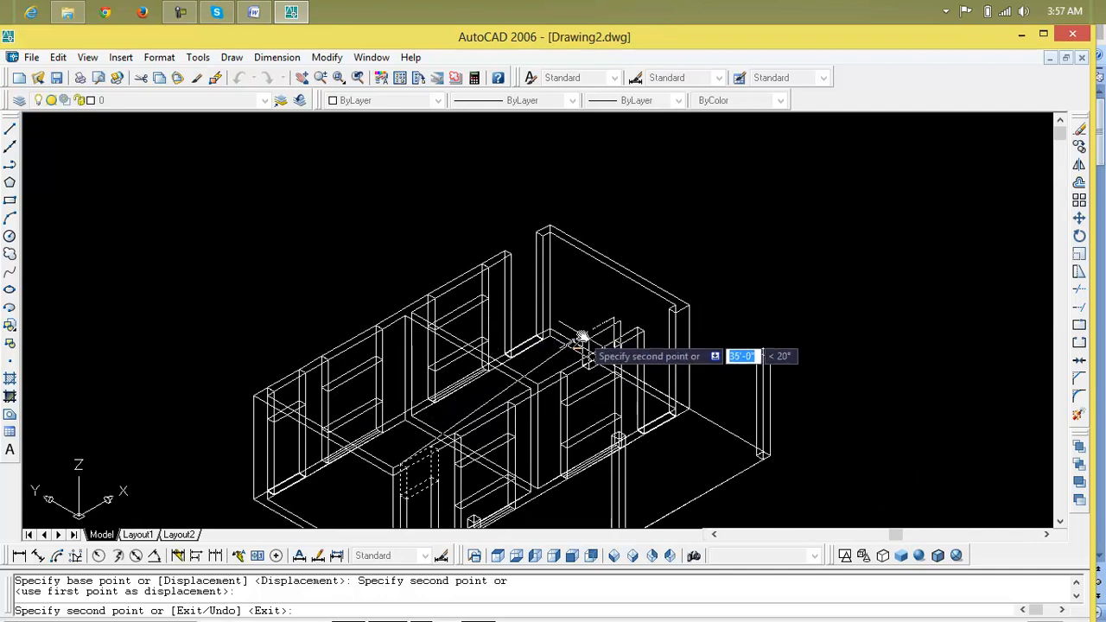
scroll(536, 302, up, 3)
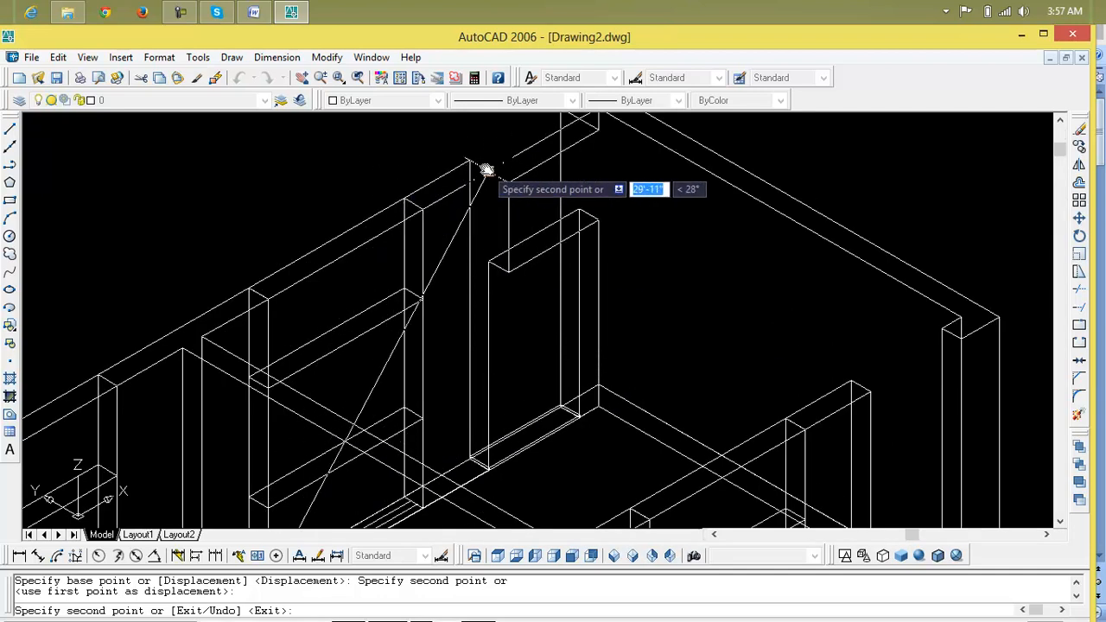
scroll(484, 169, up, 5)
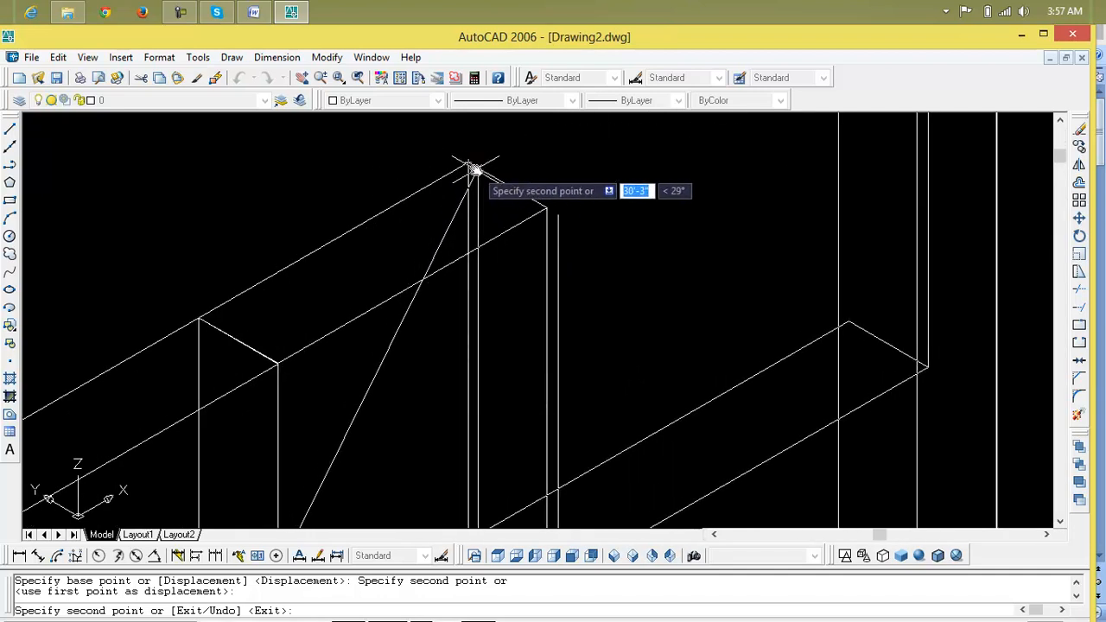
Step: Place another copy of the 3' wall block over the front wall's far door gap and finish copying
scroll(467, 164, down, 8)
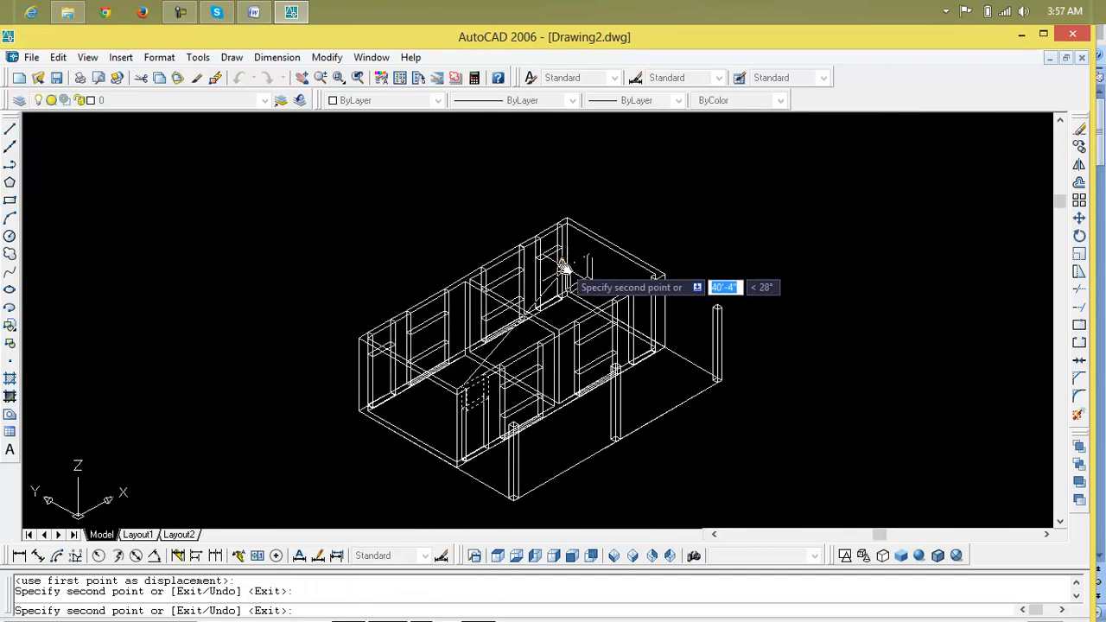
scroll(441, 238, up, 8)
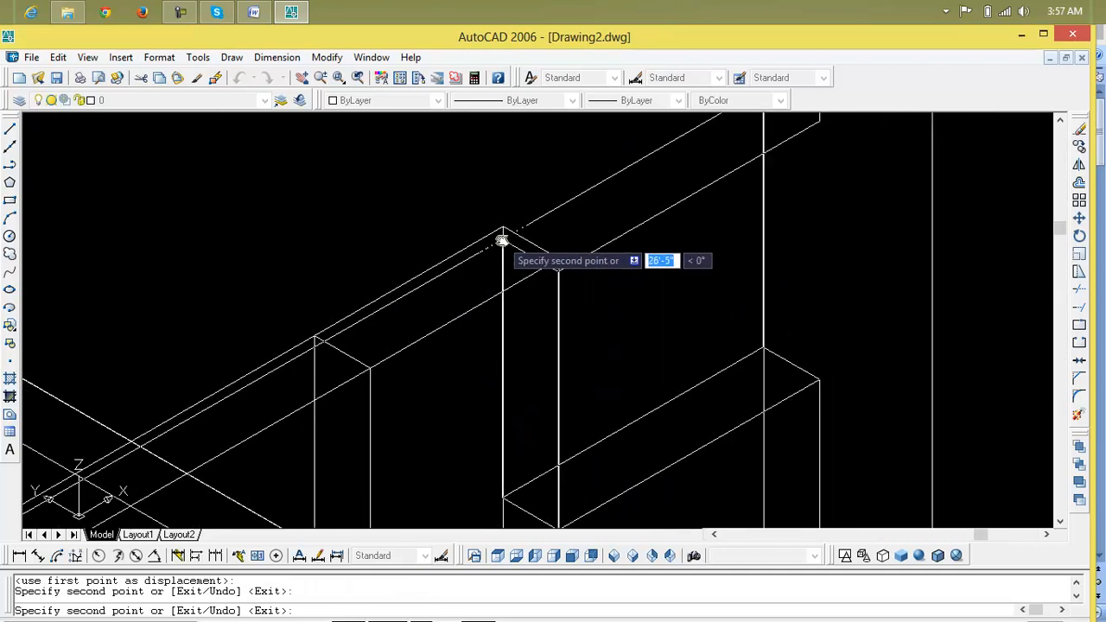
scroll(493, 216, down, 8)
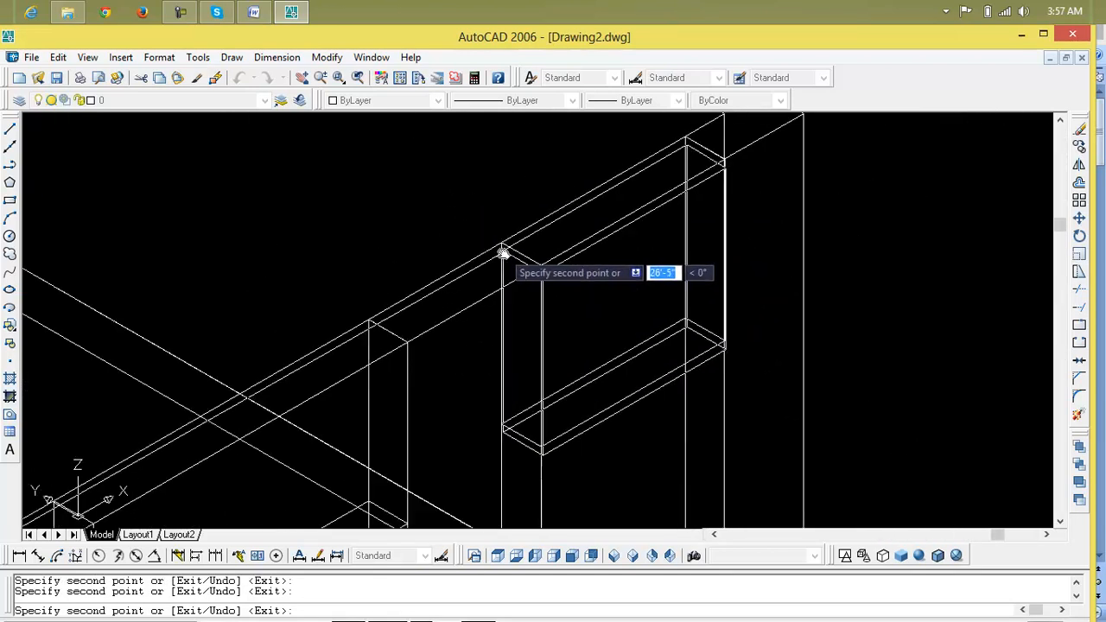
scroll(511, 299, up, 2)
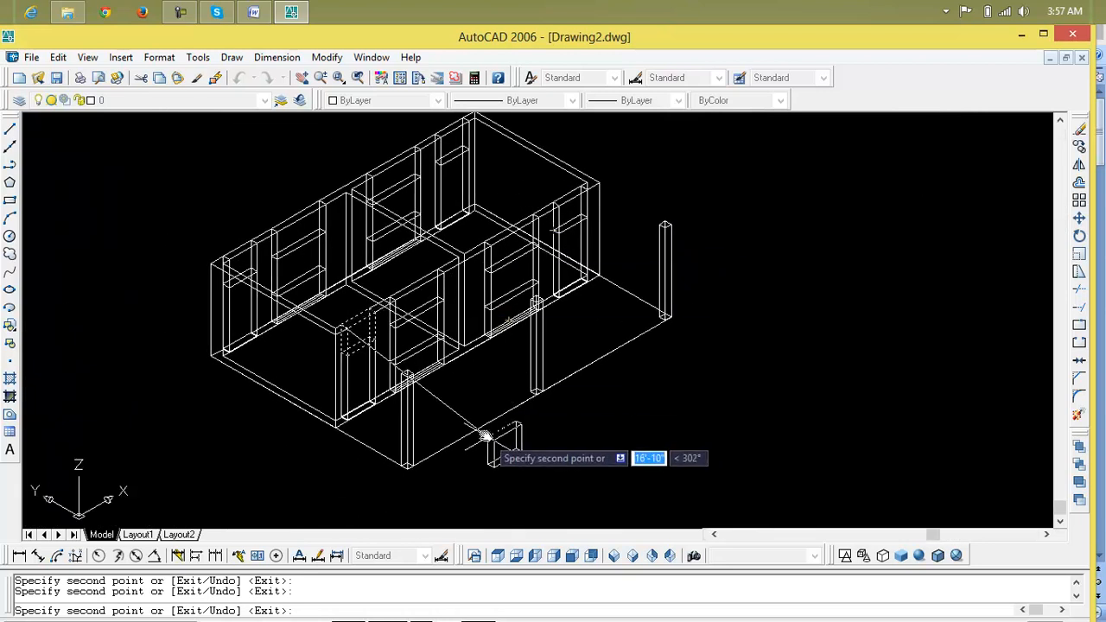
scroll(476, 288, up, 6)
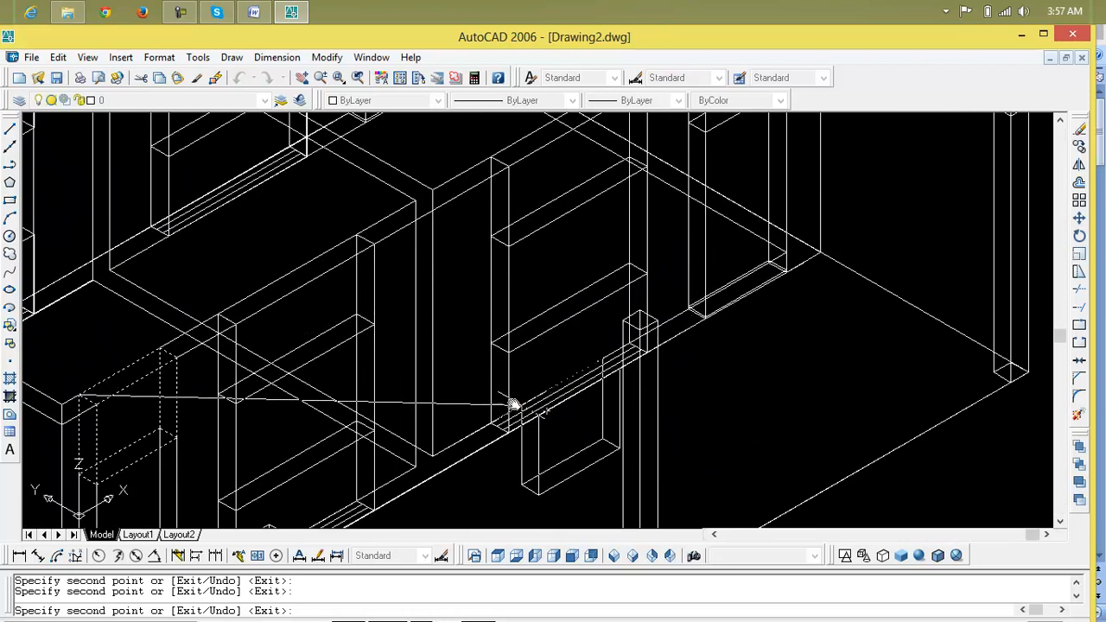
scroll(519, 405, down, 2)
key(Escape)
key(Escape)
key(Escape)
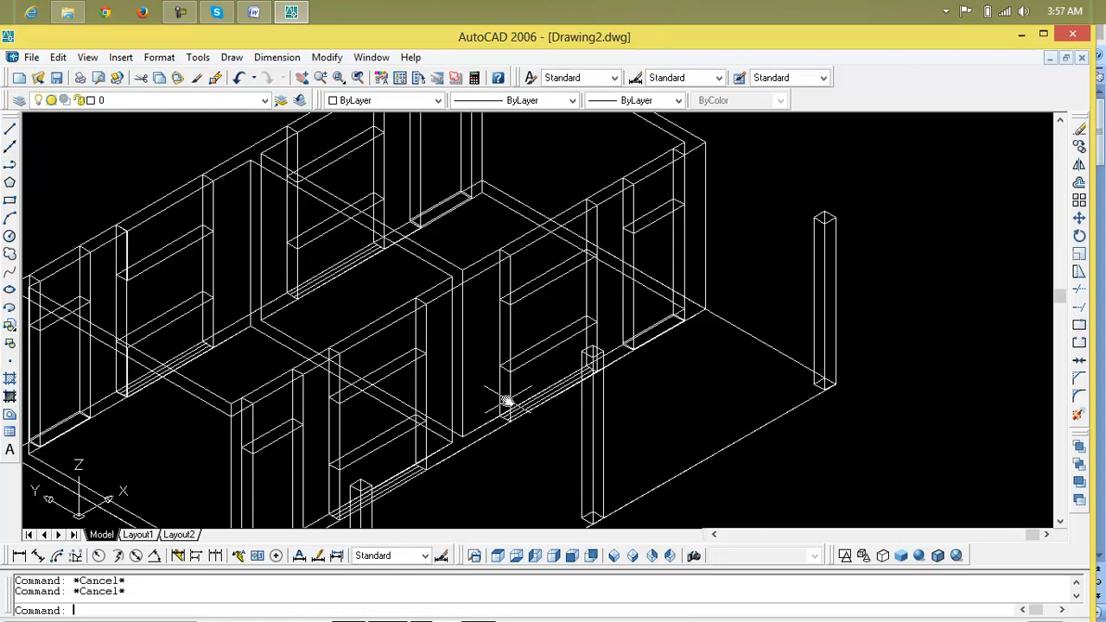
Step: Display the house model with shaded surfaces using the shade command
text(shade)
key(Return)
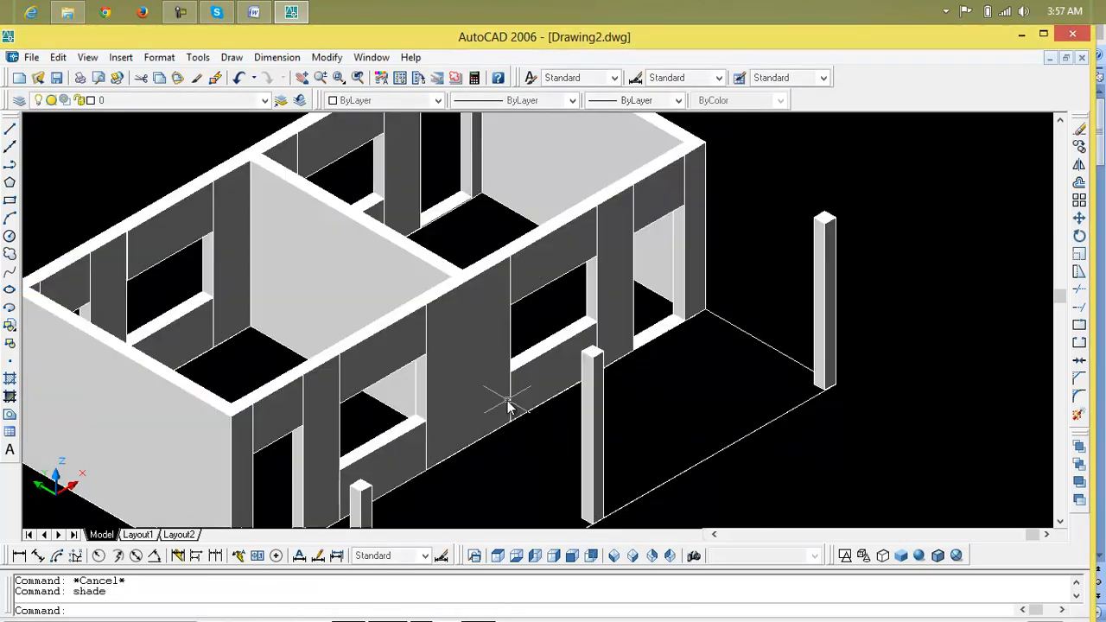
scroll(510, 372, down, 4)
scroll(510, 358, up, 5)
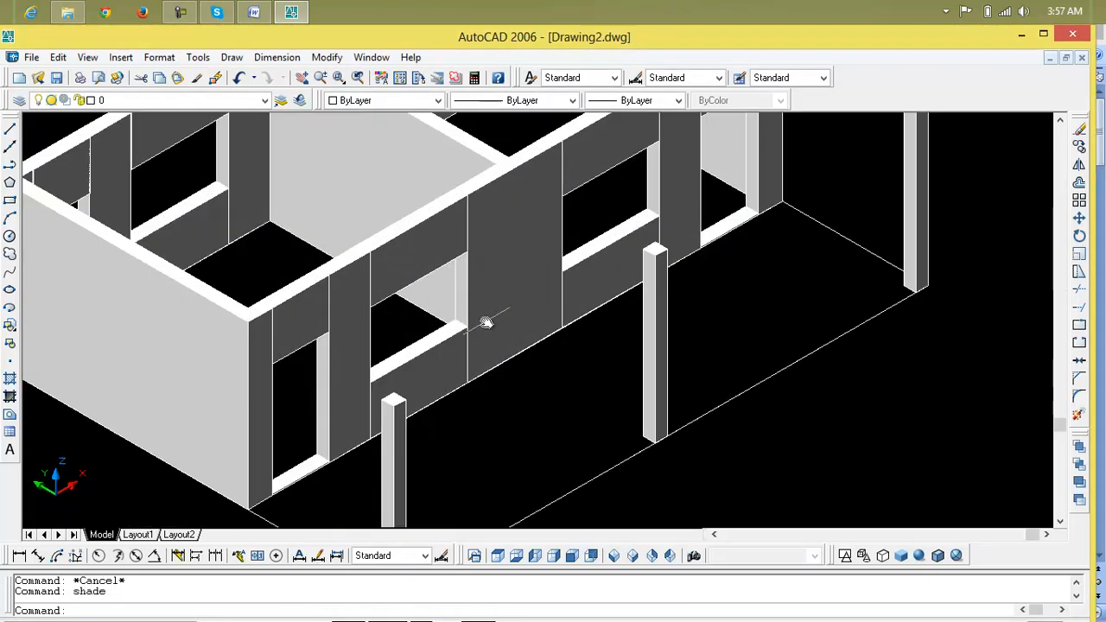
scroll(421, 306, down, 4)
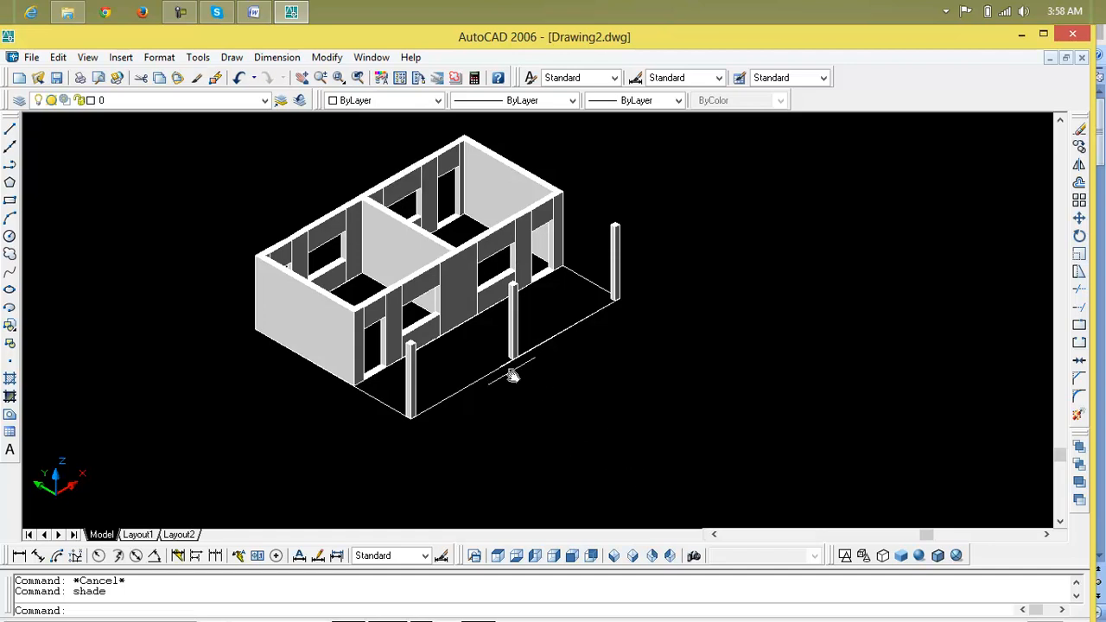
Step: Examine the shaded model's front wall openings up close and the whole house with its columns
scroll(471, 315, up, 3)
scroll(394, 284, up, 3)
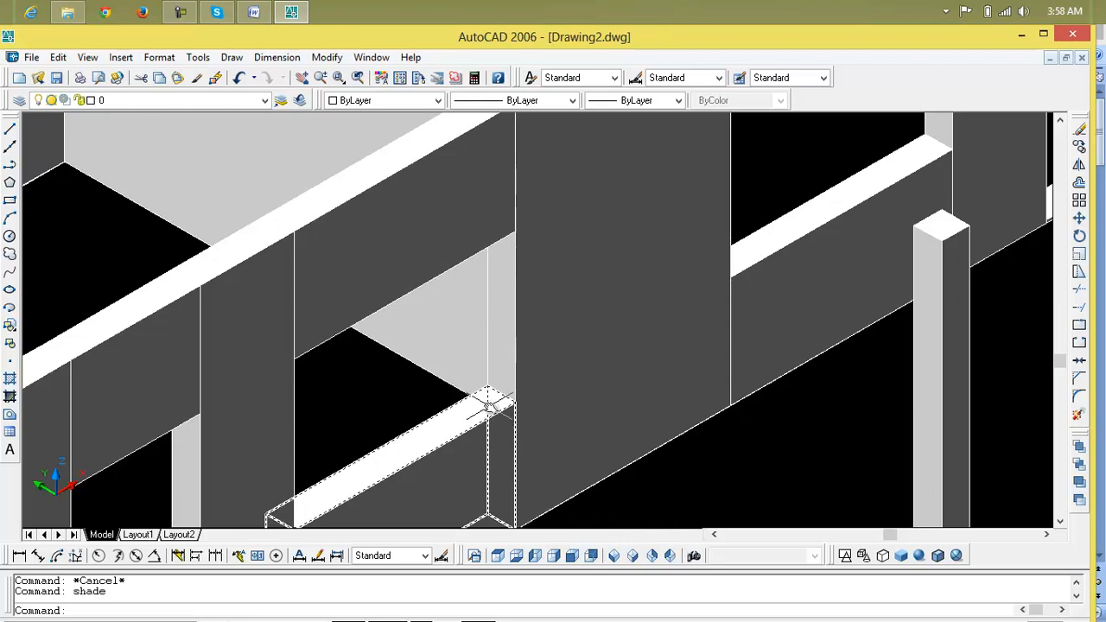
scroll(420, 403, down, 3)
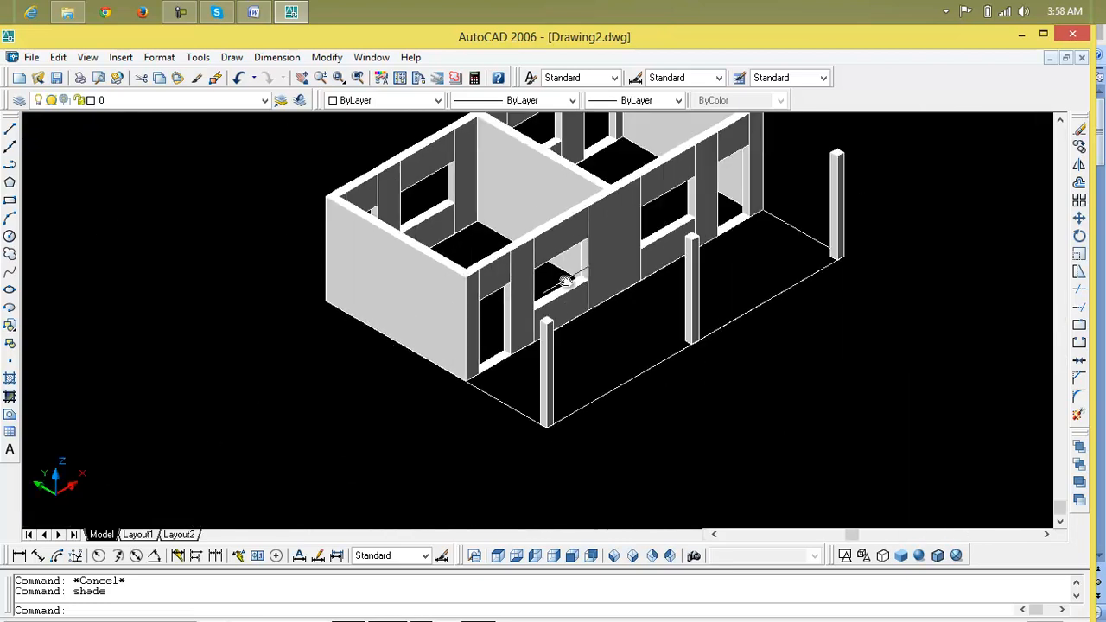
scroll(564, 281, down, 4)
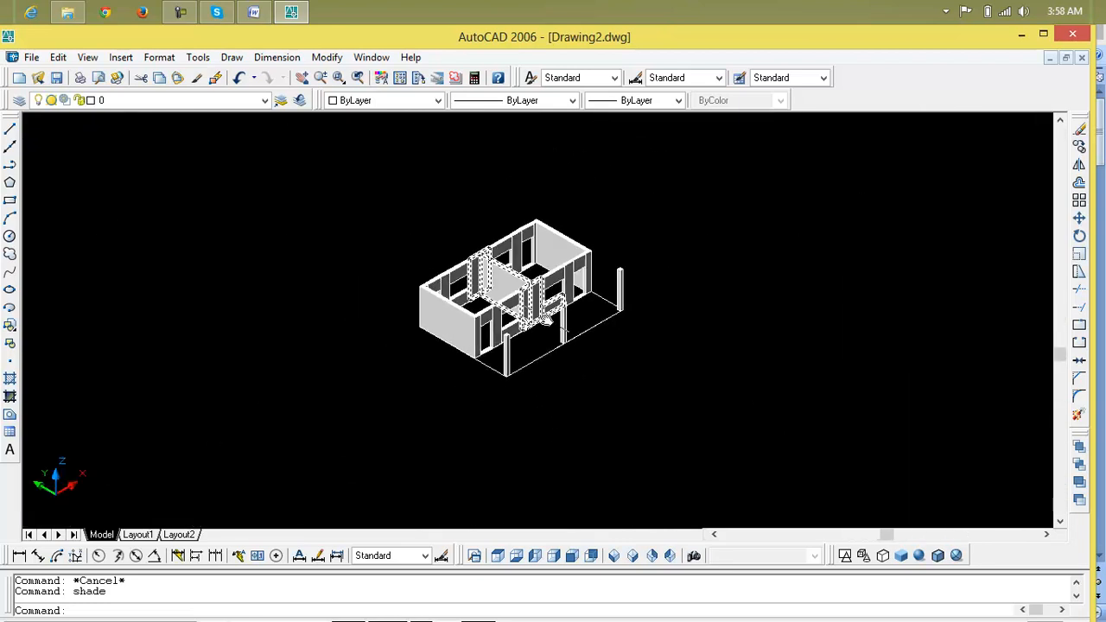
scroll(567, 280, up, 4)
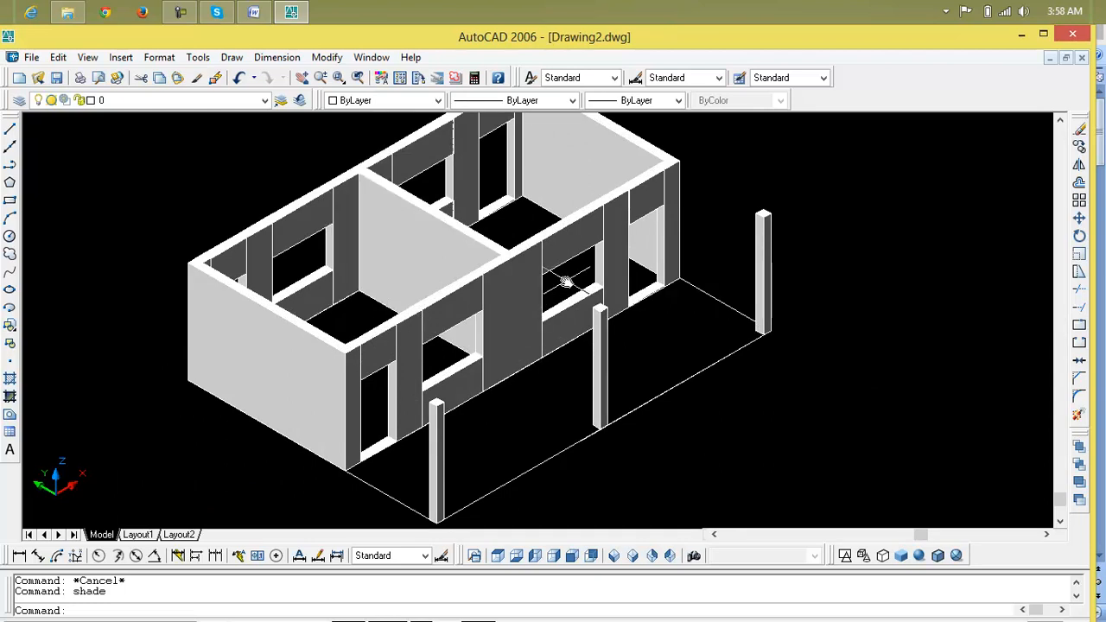
scroll(566, 282, down, 2)
middle_drag(566, 281, 482, 290)
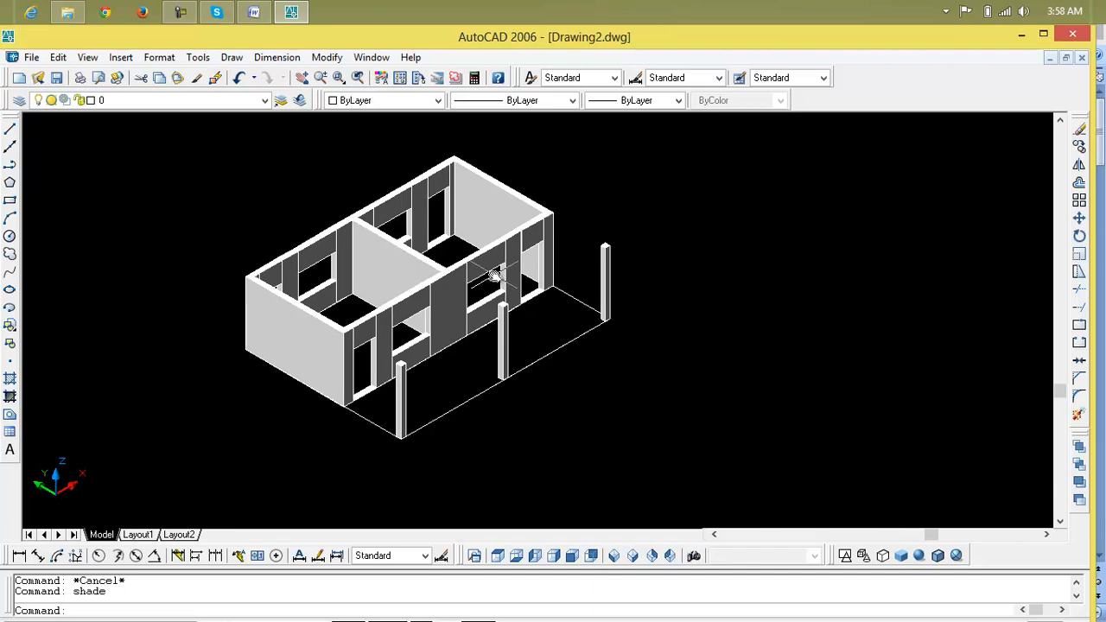